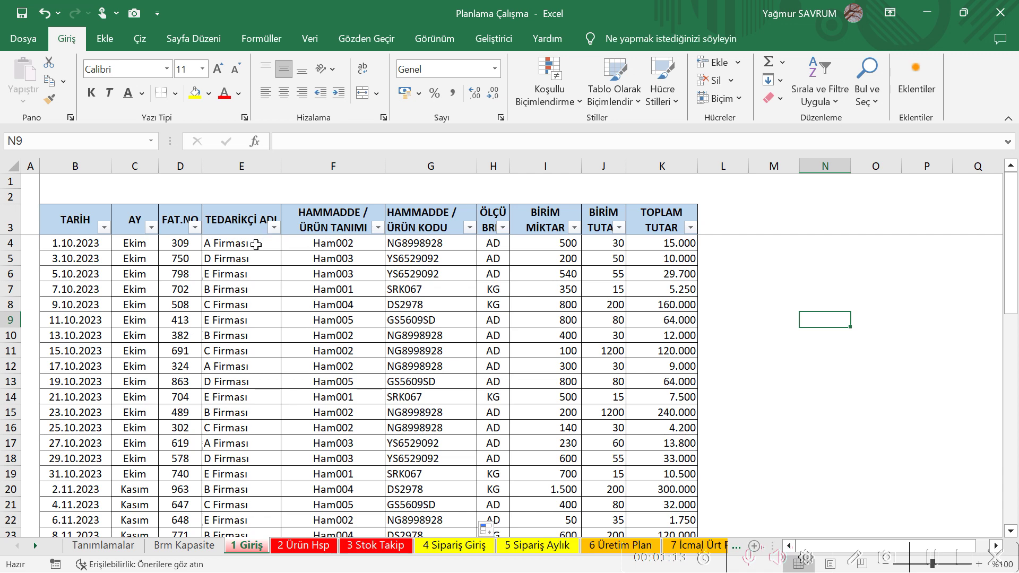
# Step: Review the definition lists on the Tanımlamalar sheet and return to the 1 Giriş sheet
pyautogui.click(116, 546)
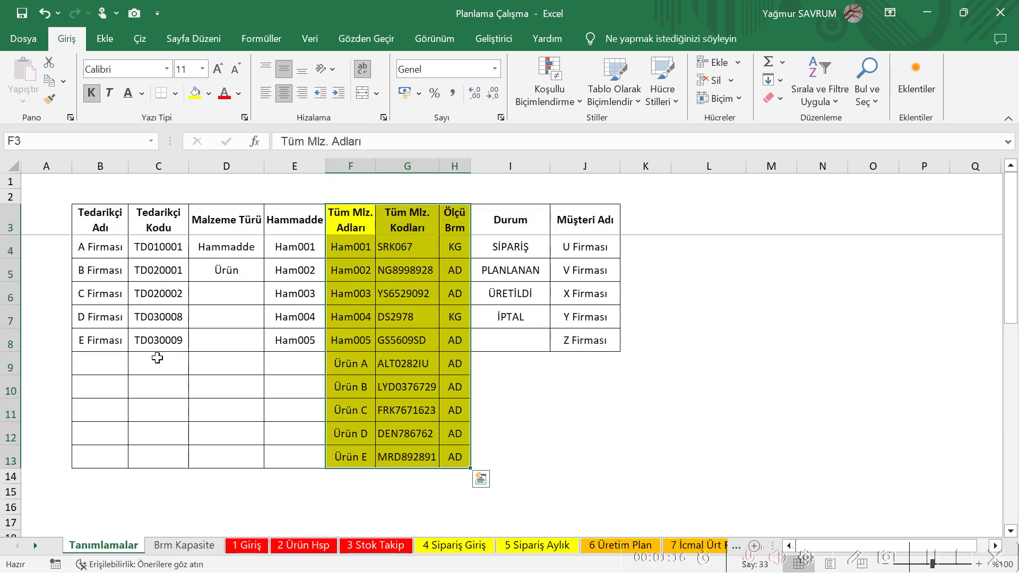
pyautogui.click(196, 406)
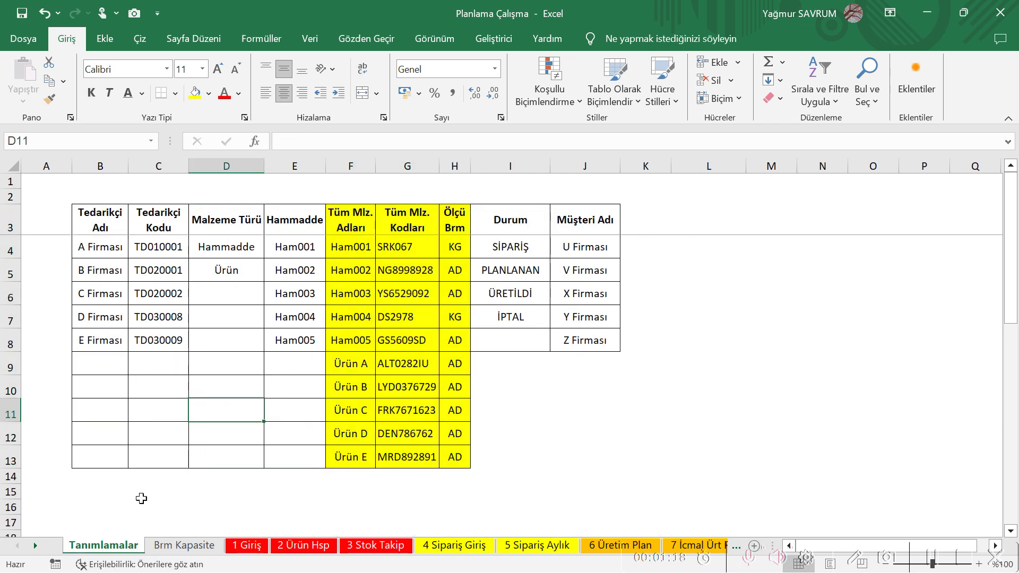
pyautogui.click(257, 550)
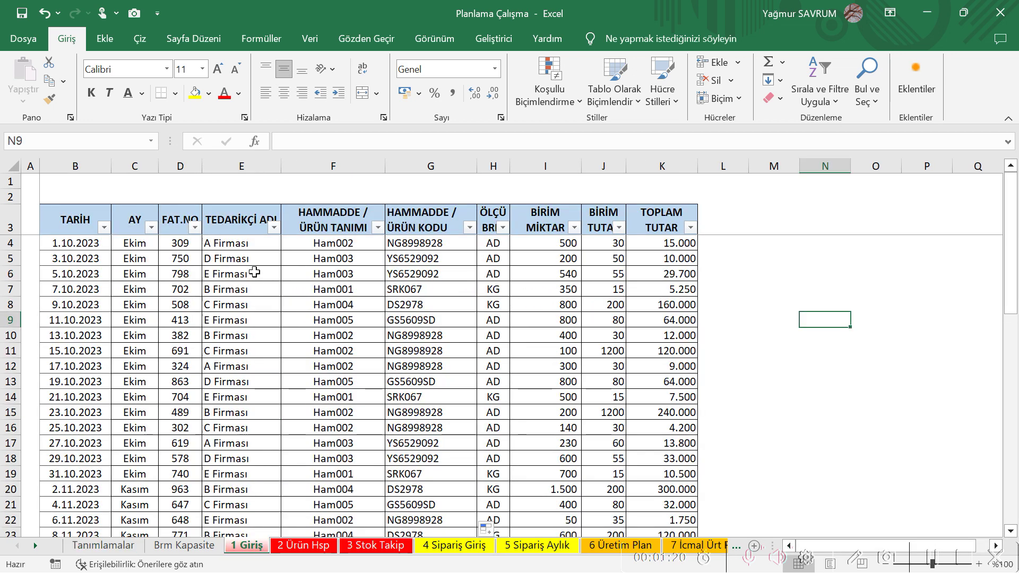
# Step: Set list data validation on the supplier name cells from E4 down, using =Tanımlamalar!$B$4:$B$8 as the source
pyautogui.click(257, 244)
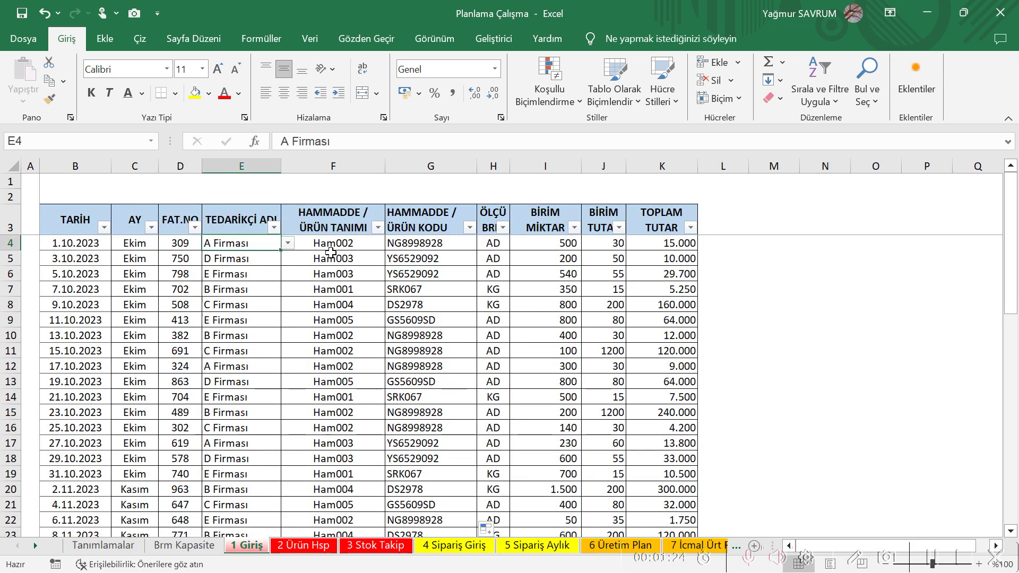
pyautogui.hotkey('ctrl', 'shift', 'Down')
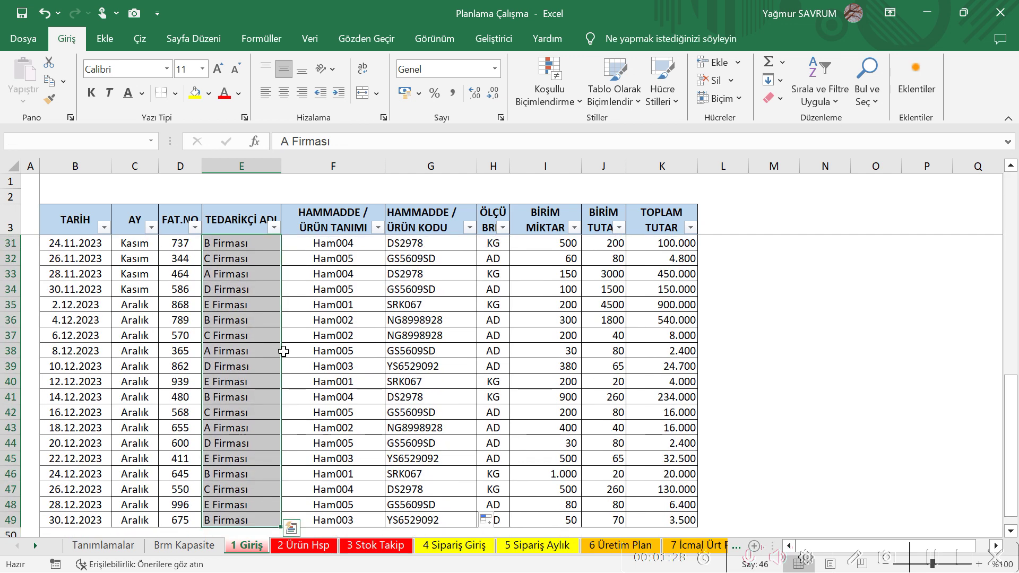
pyautogui.scroll(9, 274, 338)
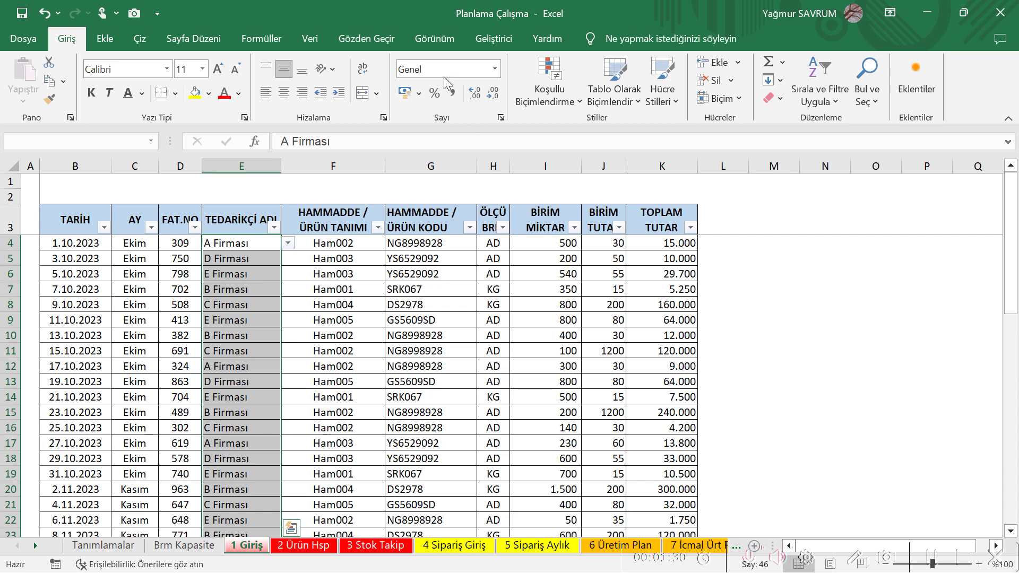
pyautogui.click(311, 38)
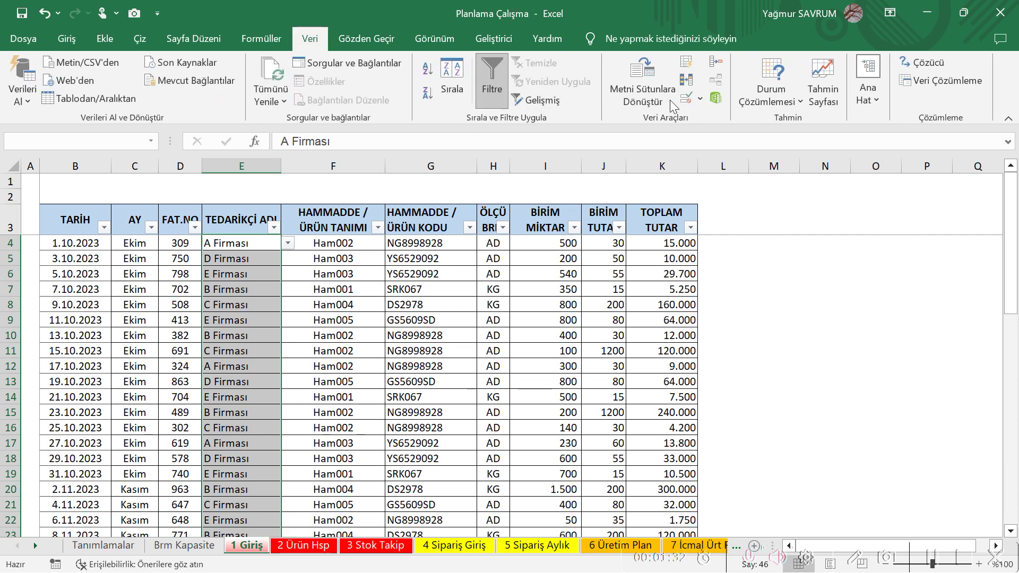
pyautogui.click(705, 100)
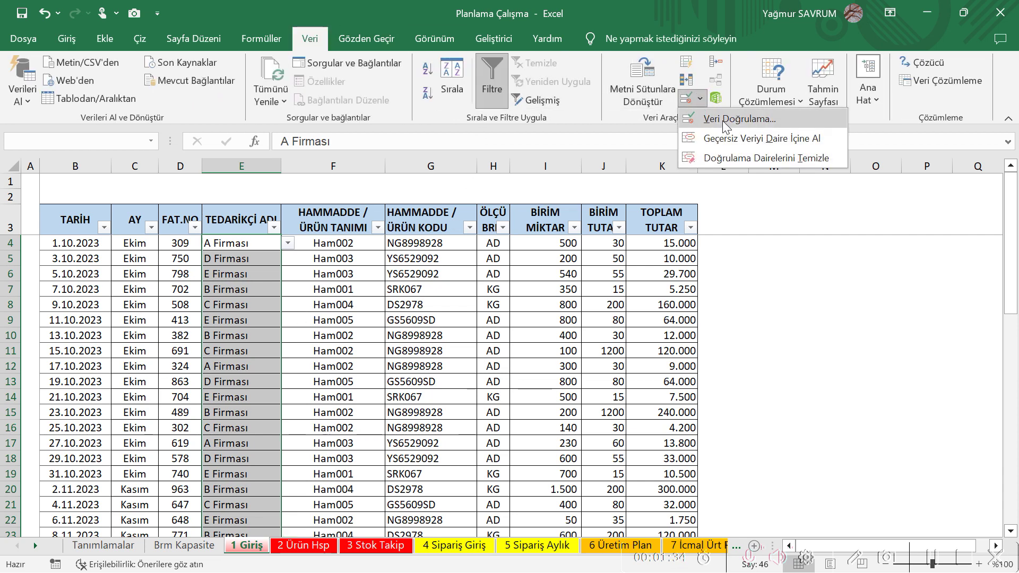
pyautogui.click(722, 120)
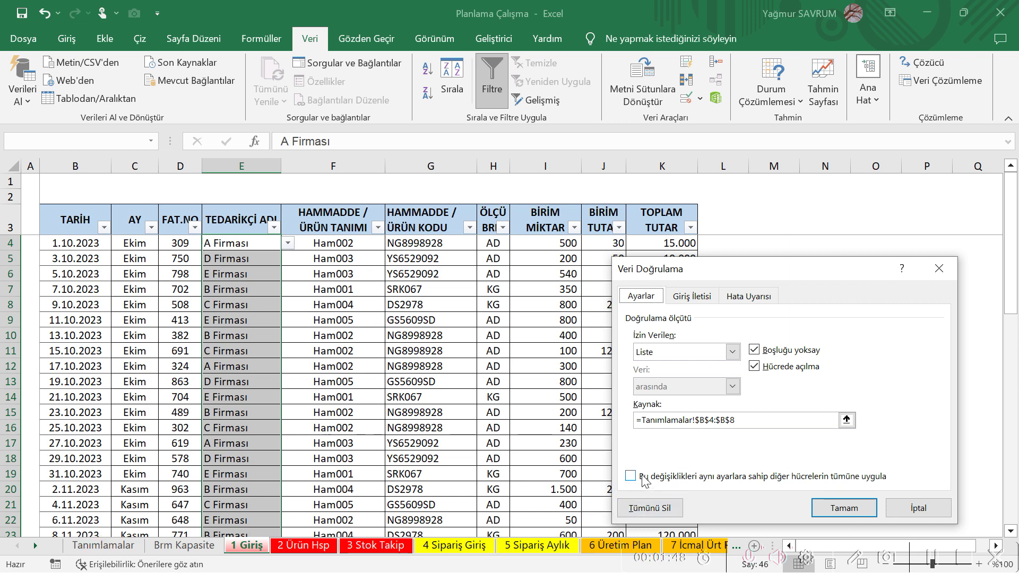
pyautogui.moveTo(763, 420); pyautogui.dragTo(608, 422)
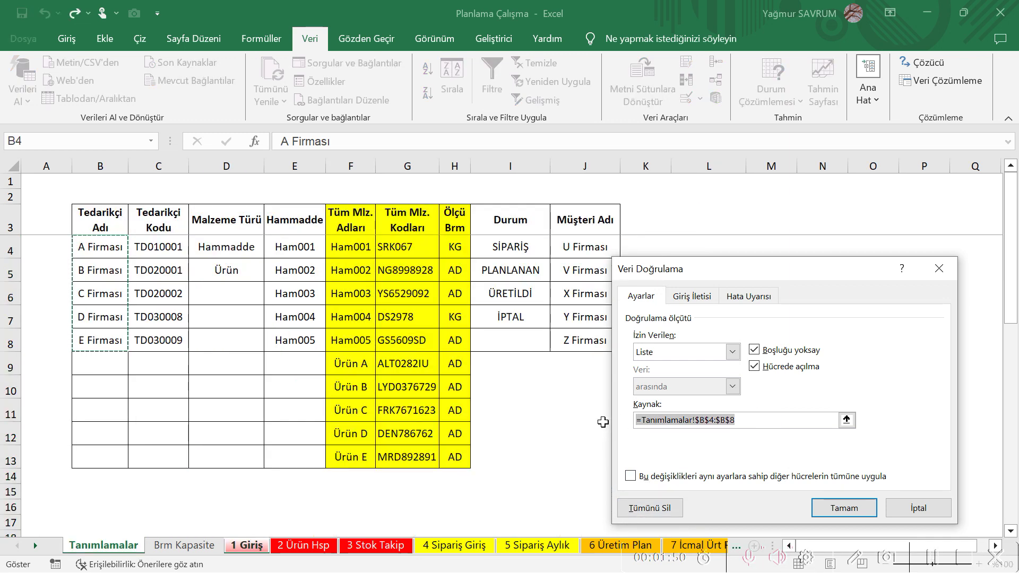
pyautogui.press('Delete')
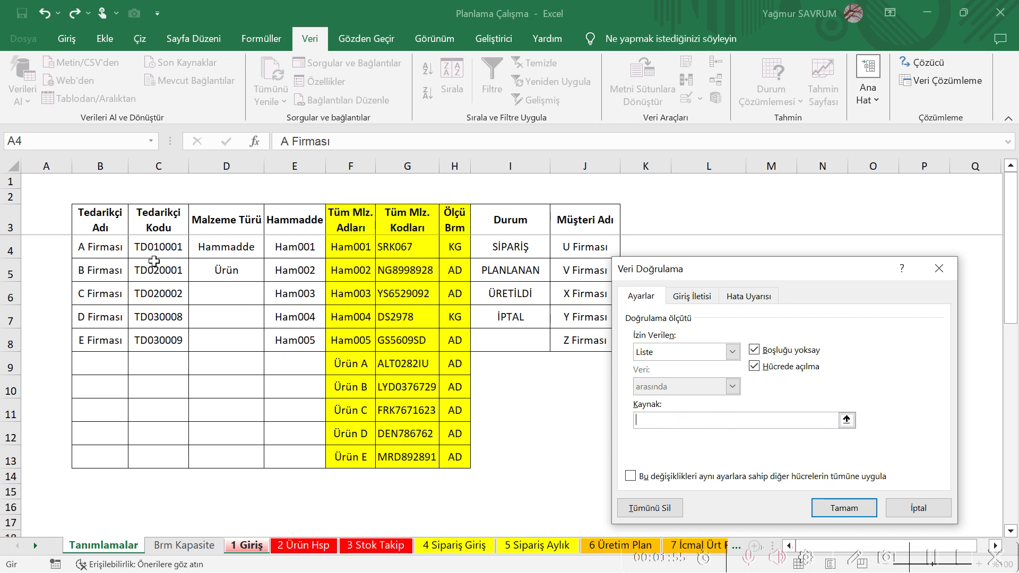
pyautogui.moveTo(100, 248); pyautogui.dragTo(105, 340)
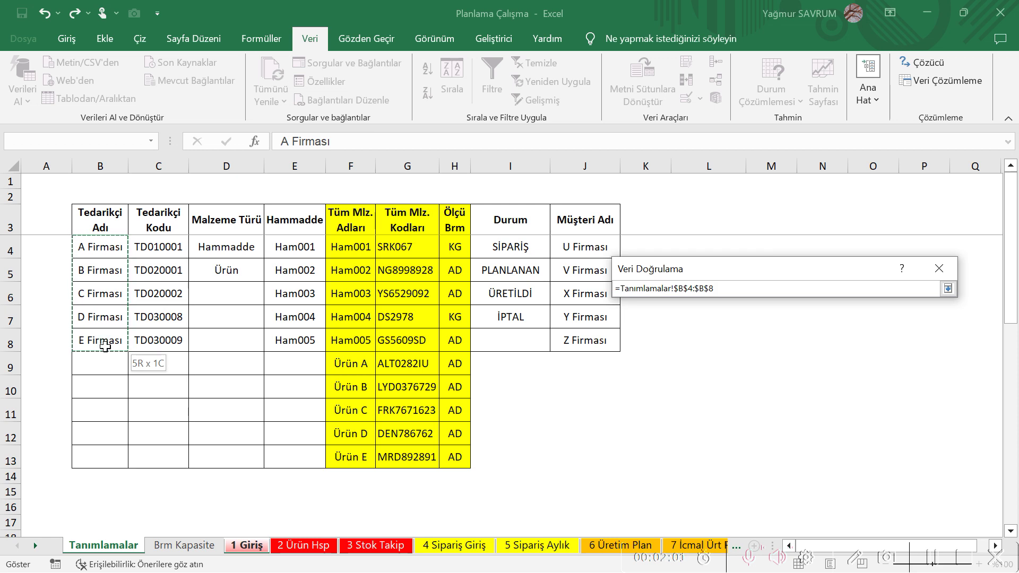
pyautogui.moveTo(105, 347)
pyautogui.mouseDown()
pyautogui.moveTo(105, 414)
pyautogui.moveTo(115, 349)
pyautogui.mouseUp()
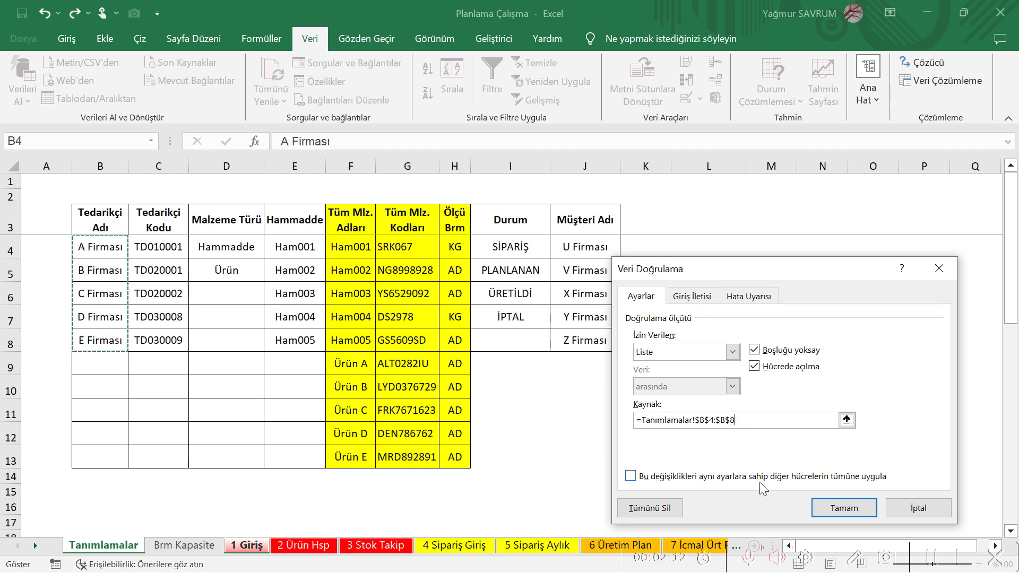
pyautogui.click(844, 508)
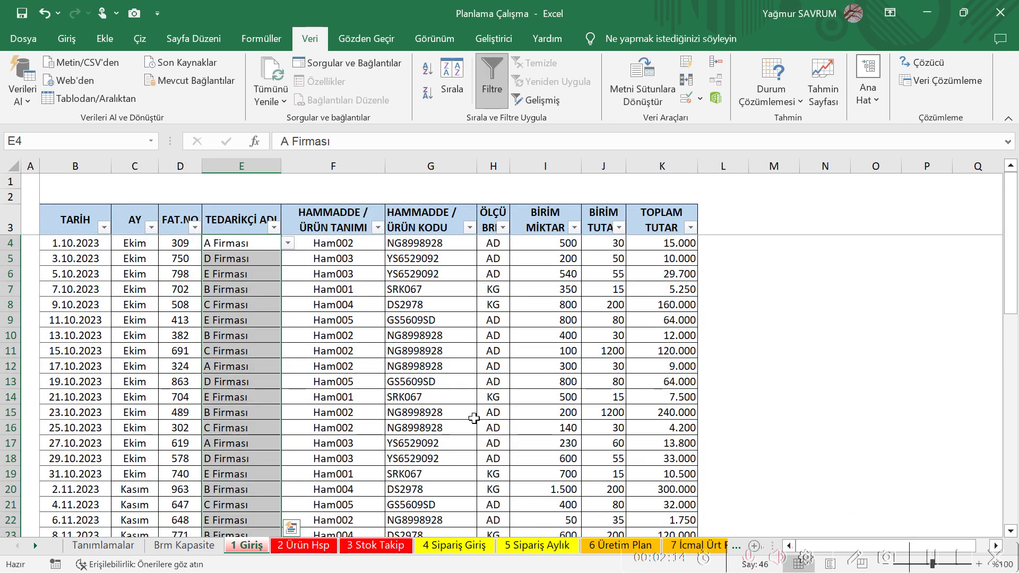
# Step: Check the choices in the supplier dropdown of cell E4 without changing its value
pyautogui.click(257, 337)
pyautogui.click(256, 245)
pyautogui.click(288, 243)
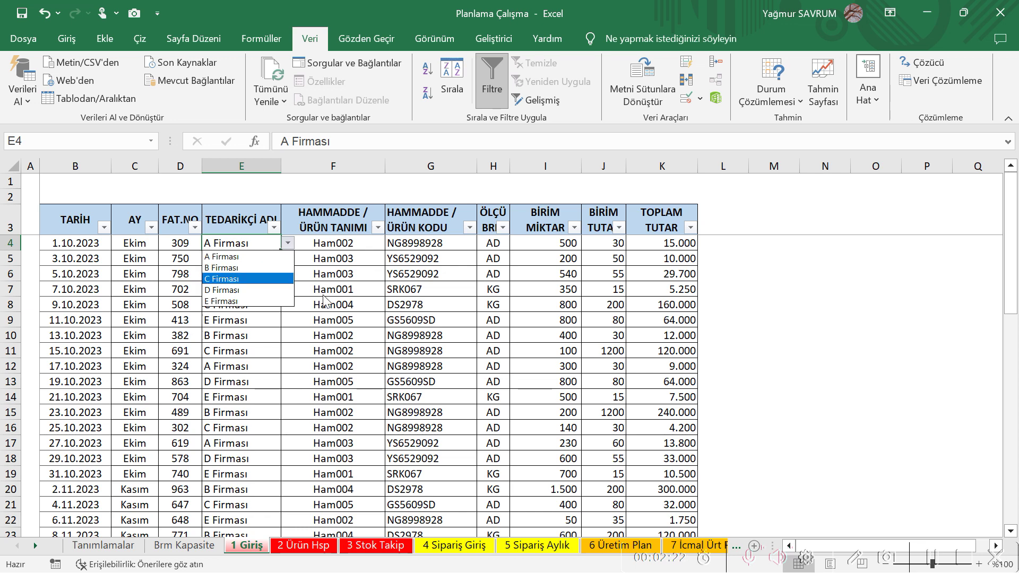
pyautogui.press('Escape')
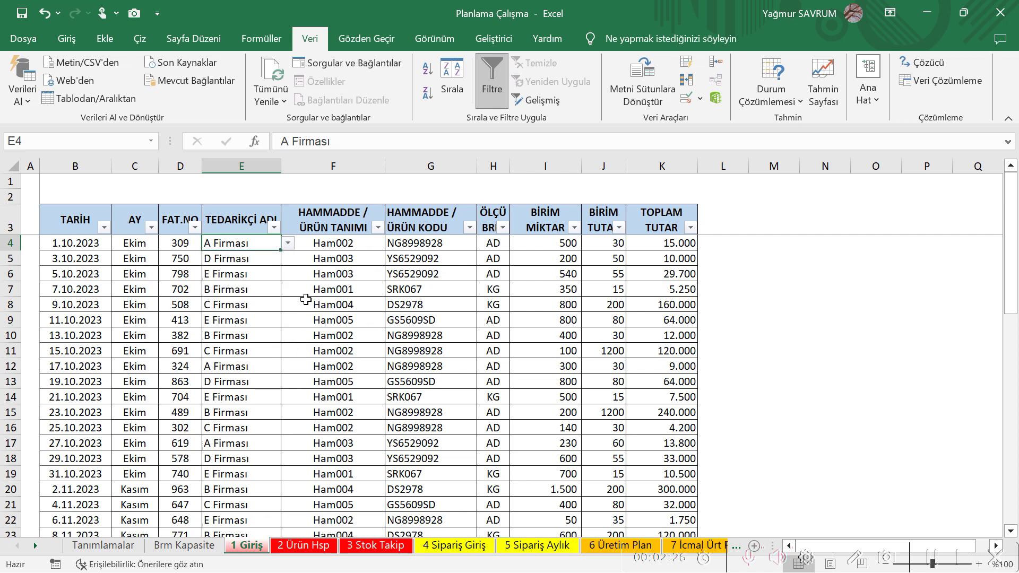
# Step: Check the material dropdown in F4 against the Hammadde list in E4:E8 of the Tanımlamalar sheet
pyautogui.click(340, 242)
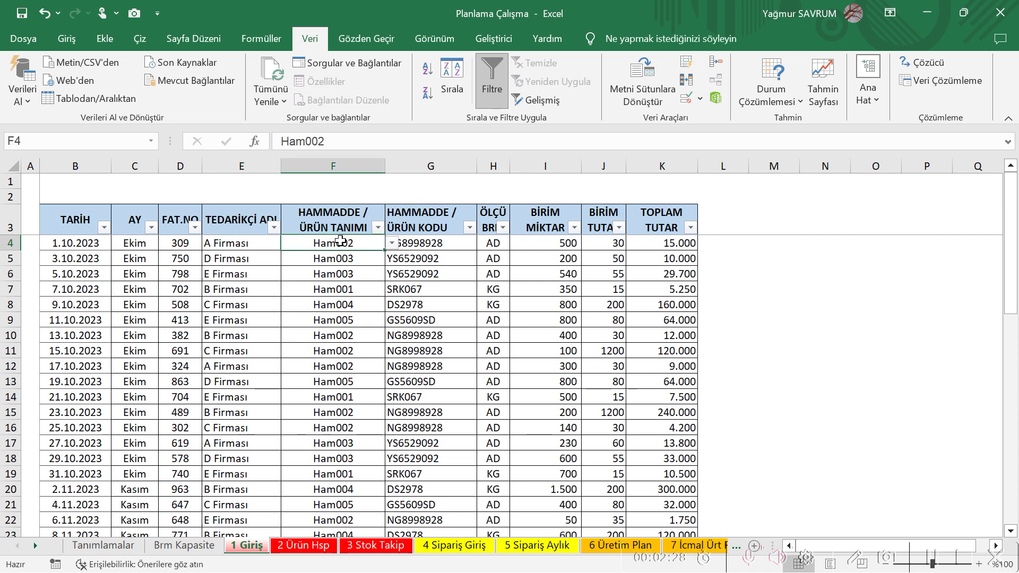
pyautogui.click(392, 244)
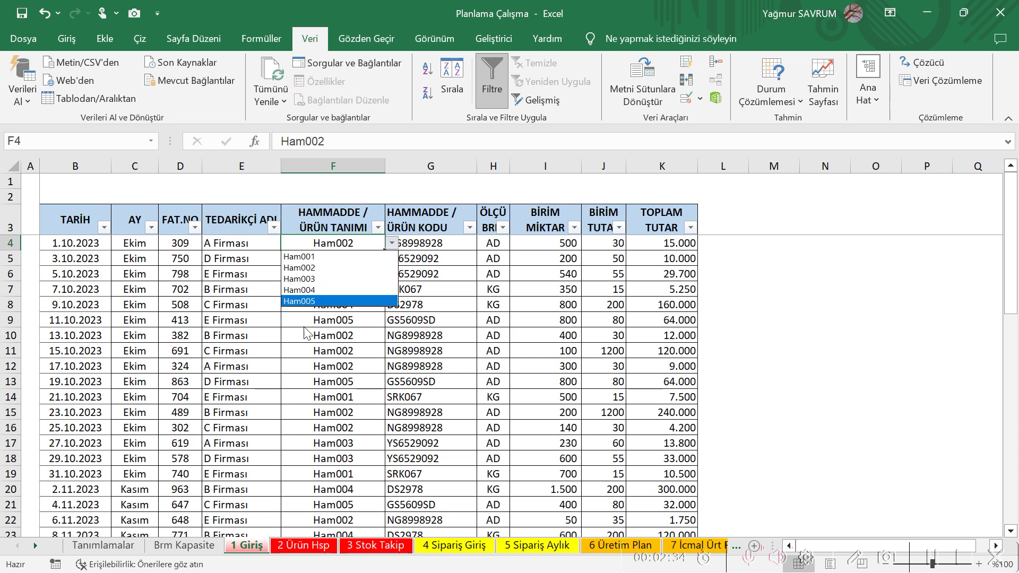
pyautogui.click(99, 546)
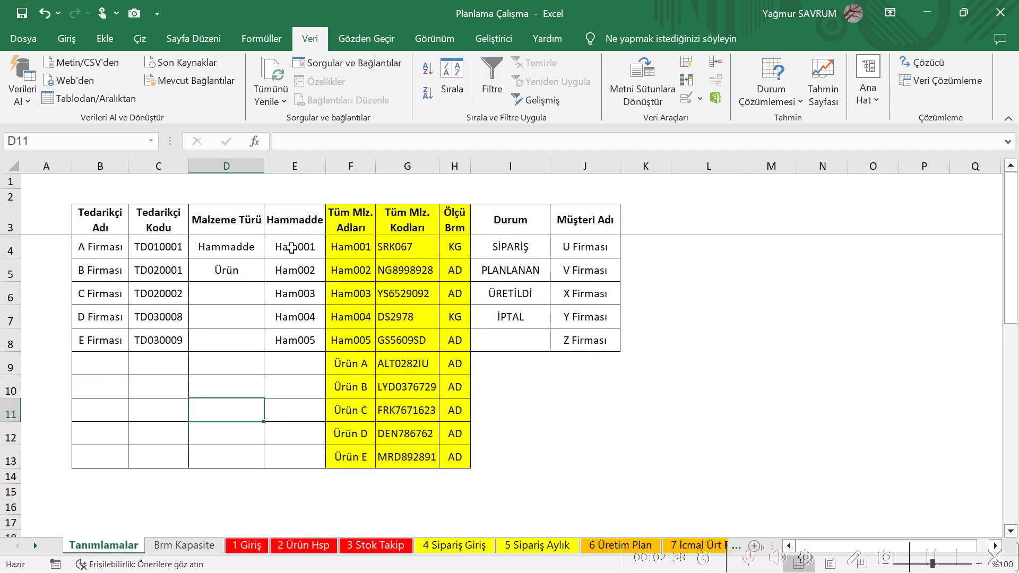
pyautogui.moveTo(288, 249); pyautogui.dragTo(291, 336)
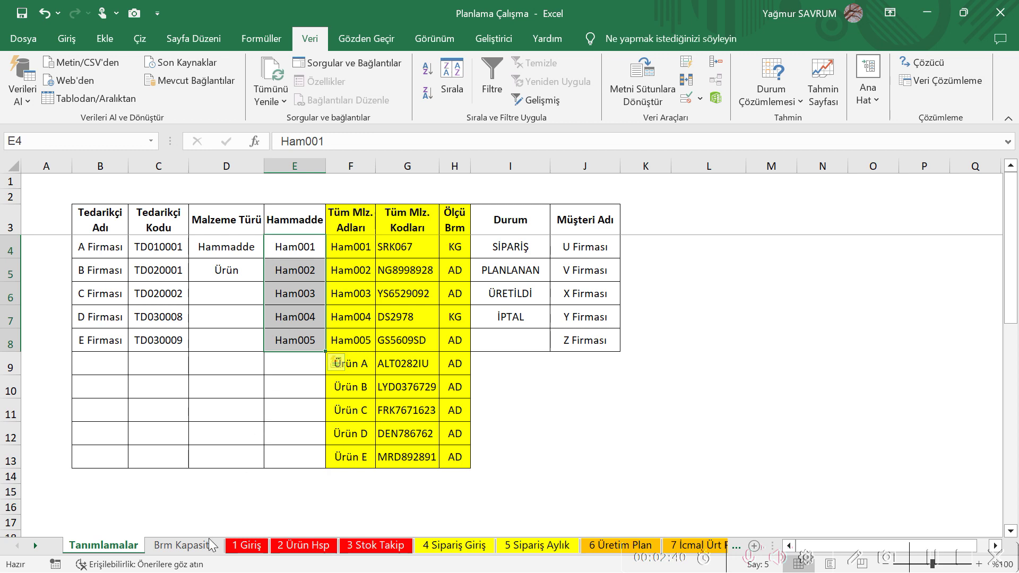
pyautogui.click(247, 546)
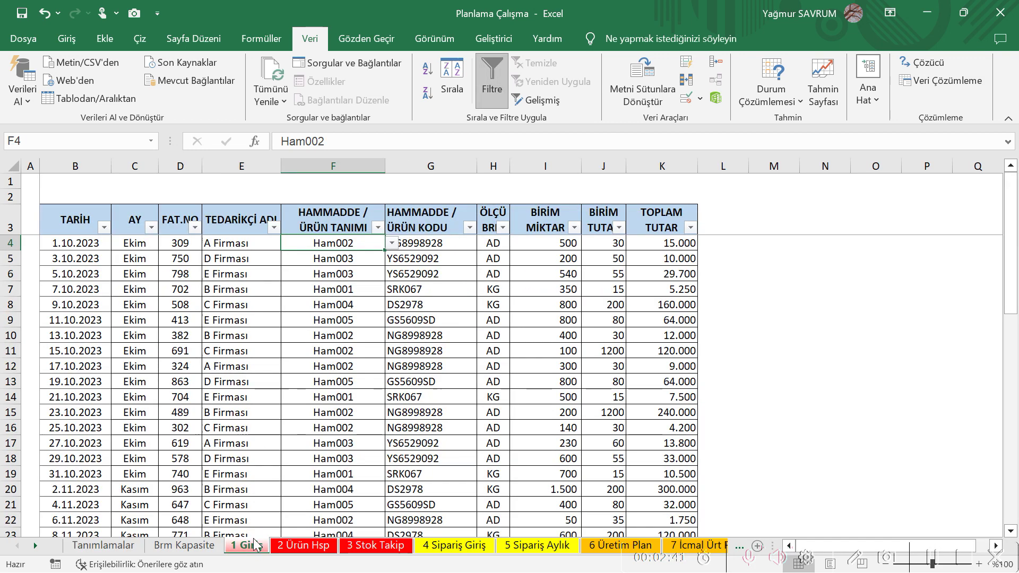
# Step: Examine the lookup formulas in G4 and H4 and the material table they reference on the Tanımlamalar sheet
pyautogui.click(427, 245)
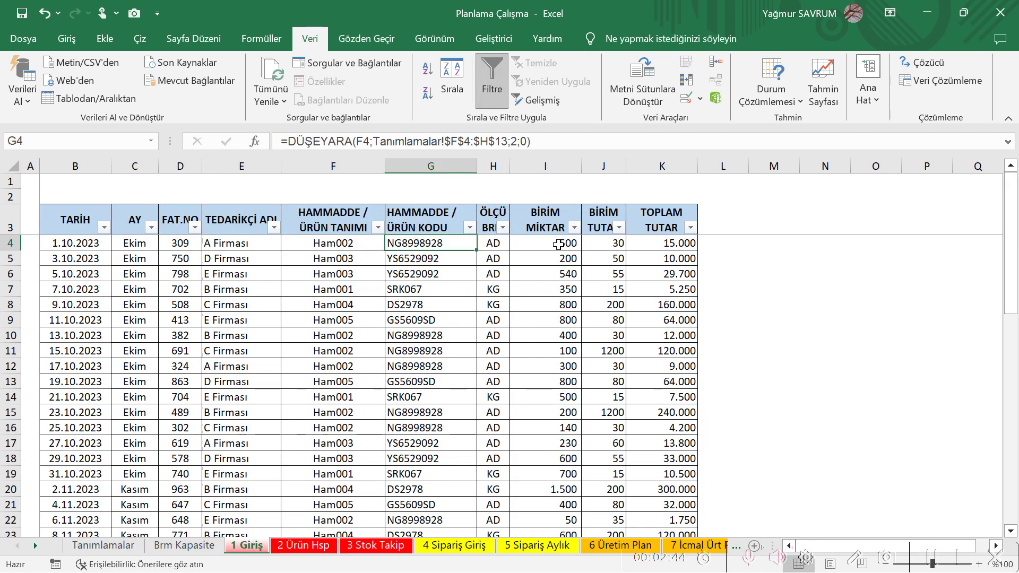
pyautogui.press('Right')
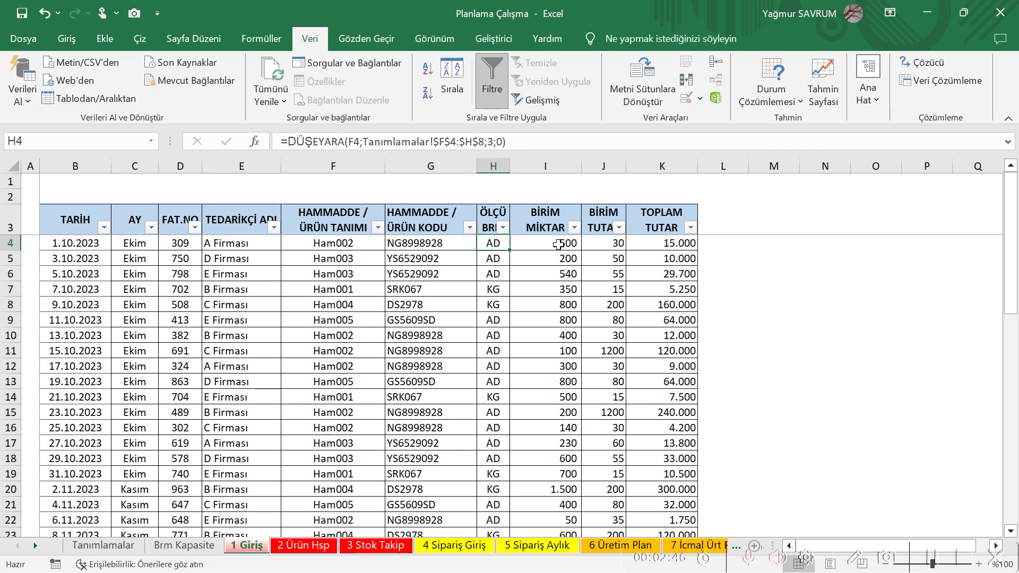
pyautogui.press('Left')
pyautogui.press('Right')
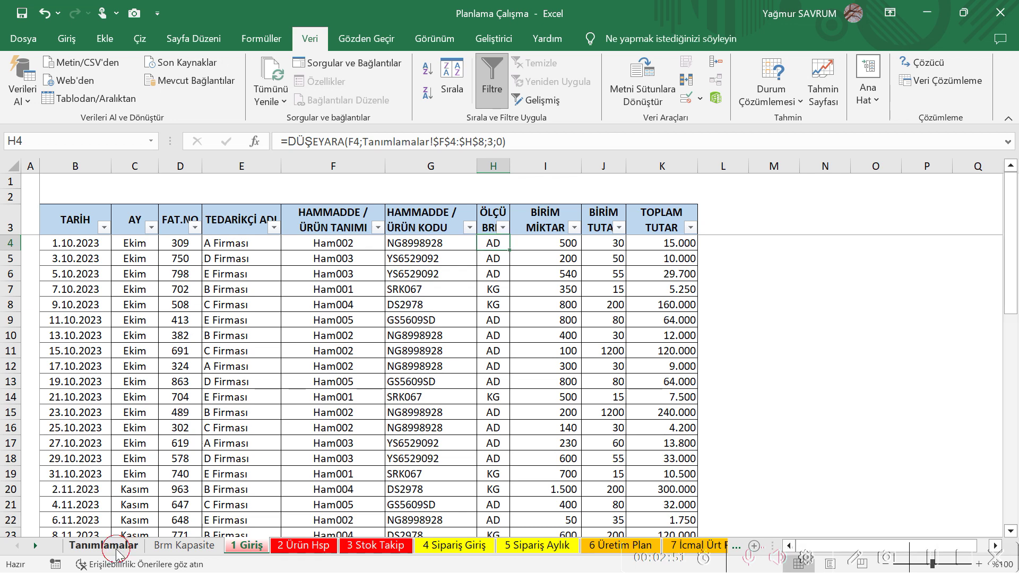
pyautogui.click(100, 545)
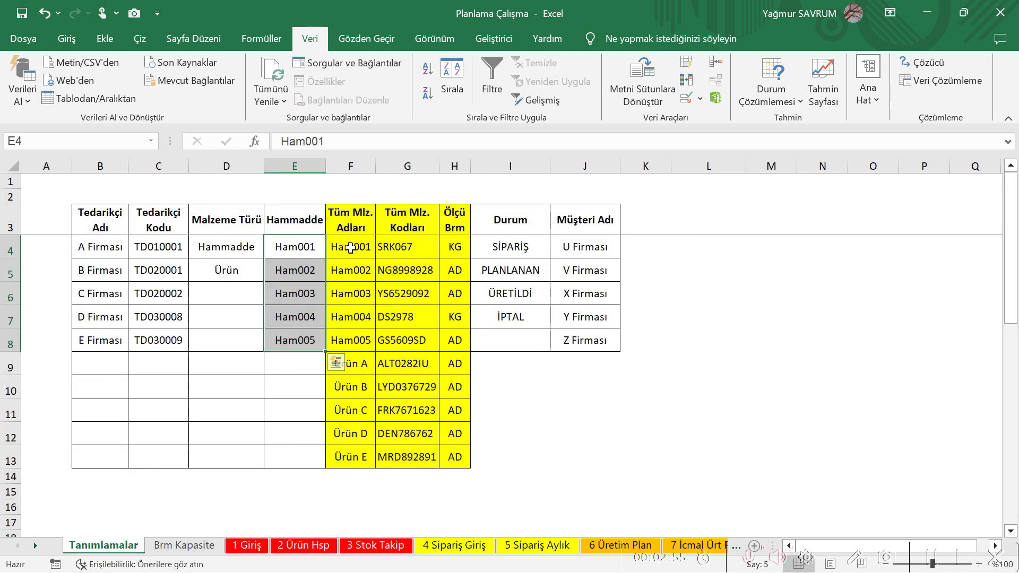
pyautogui.click(245, 545)
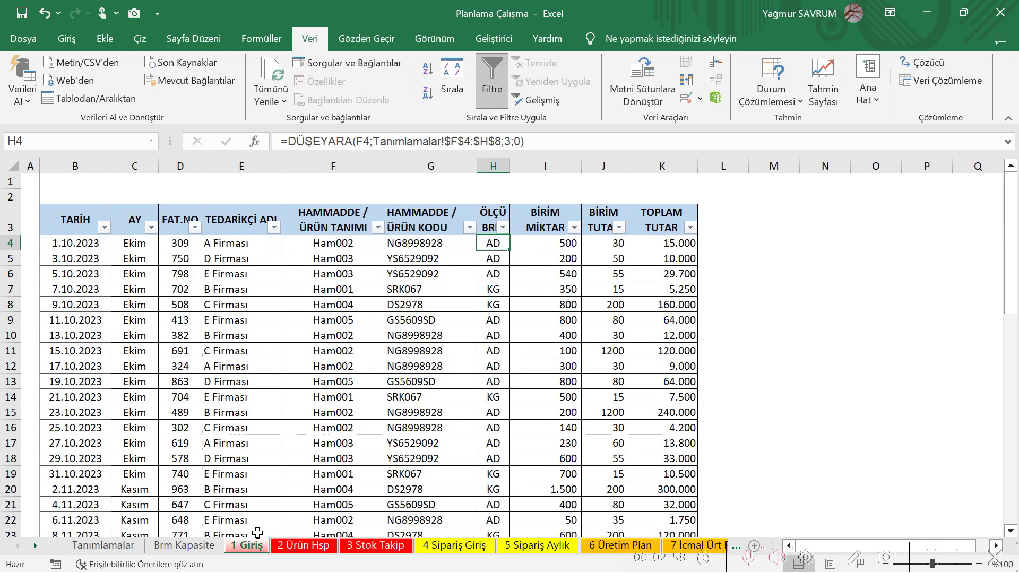
# Step: Enter =DÜŞEYARA(F4;Tanımlamalar!$F$4:$H$13;2;0) in G4 and fill it down the material code column
pyautogui.click(415, 242)
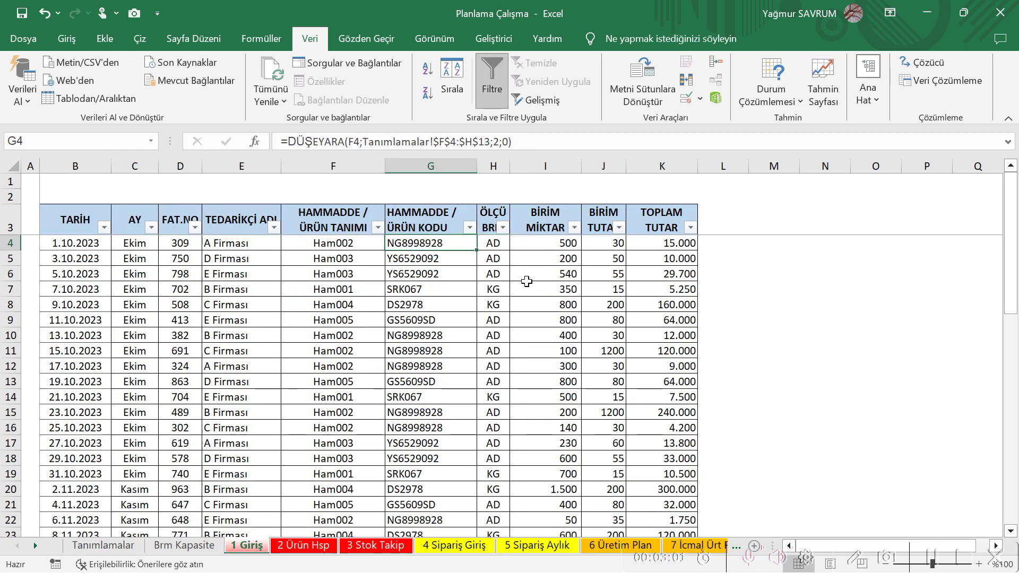
pyautogui.write('=düşey')
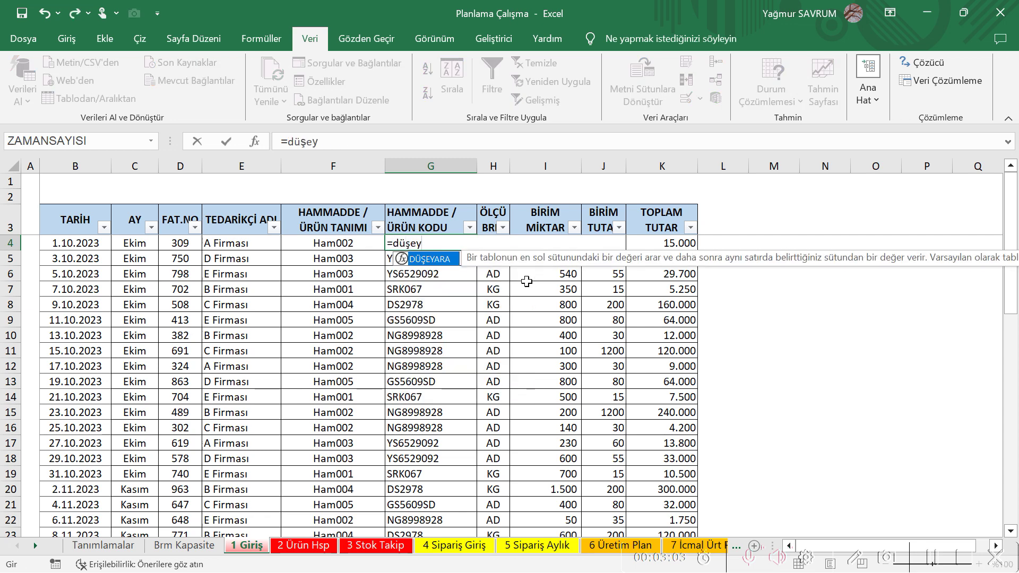
pyautogui.press('Tab')
pyautogui.click(316, 244)
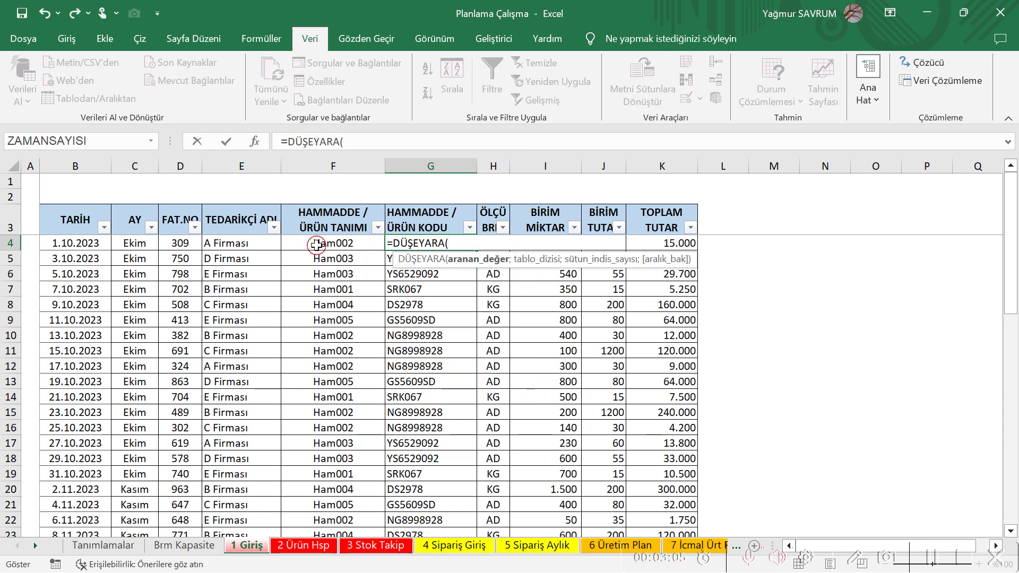
pyautogui.write(';')
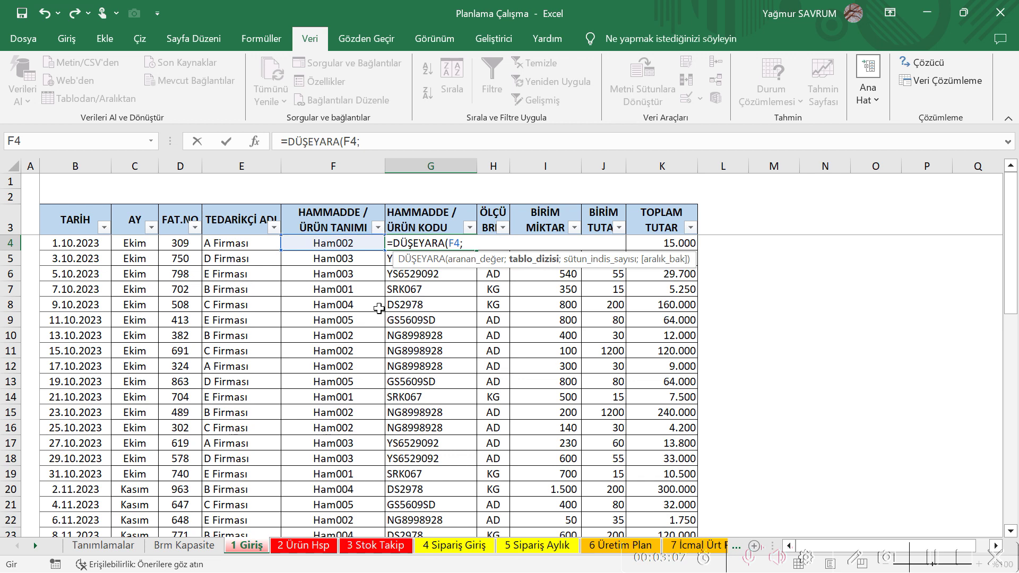
pyautogui.click(116, 545)
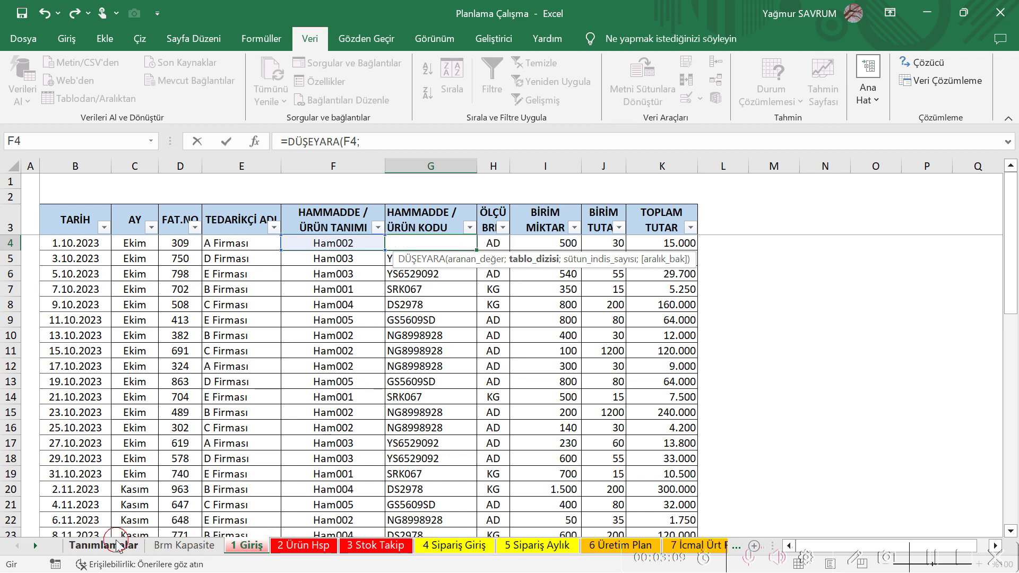
pyautogui.moveTo(347, 247); pyautogui.dragTo(446, 453)
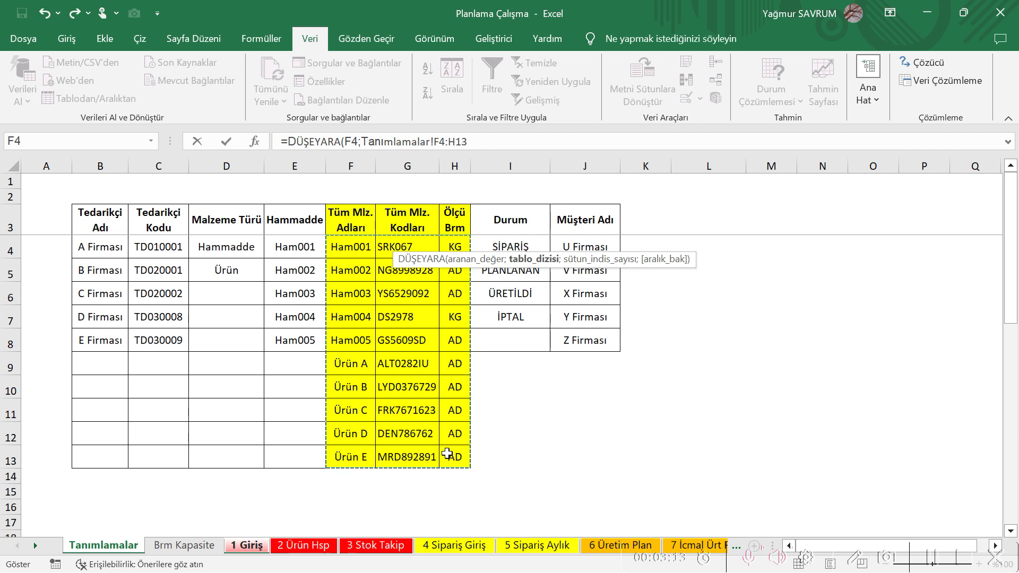
pyautogui.press('F4')
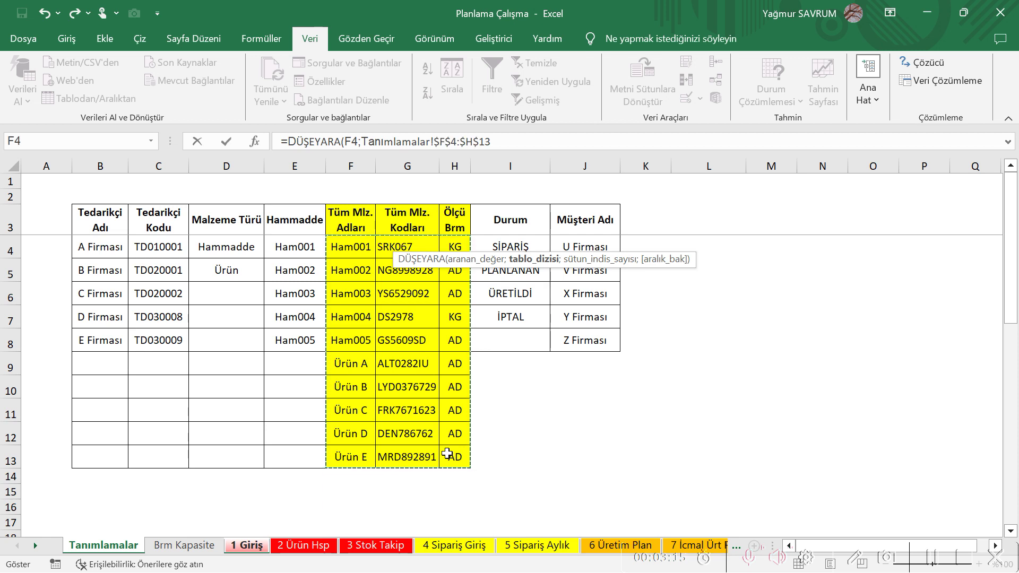
pyautogui.write(';2')
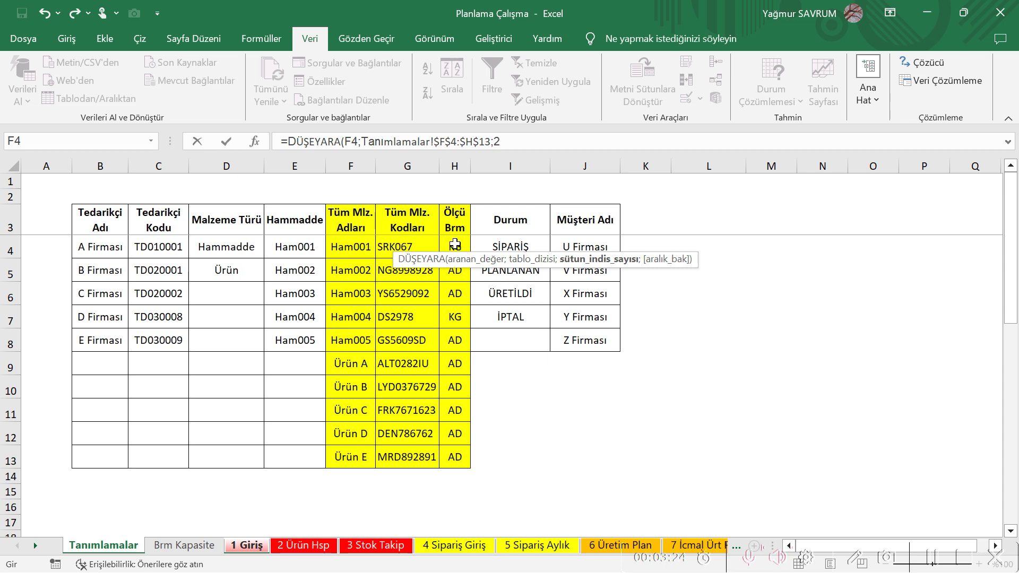
pyautogui.write(';')
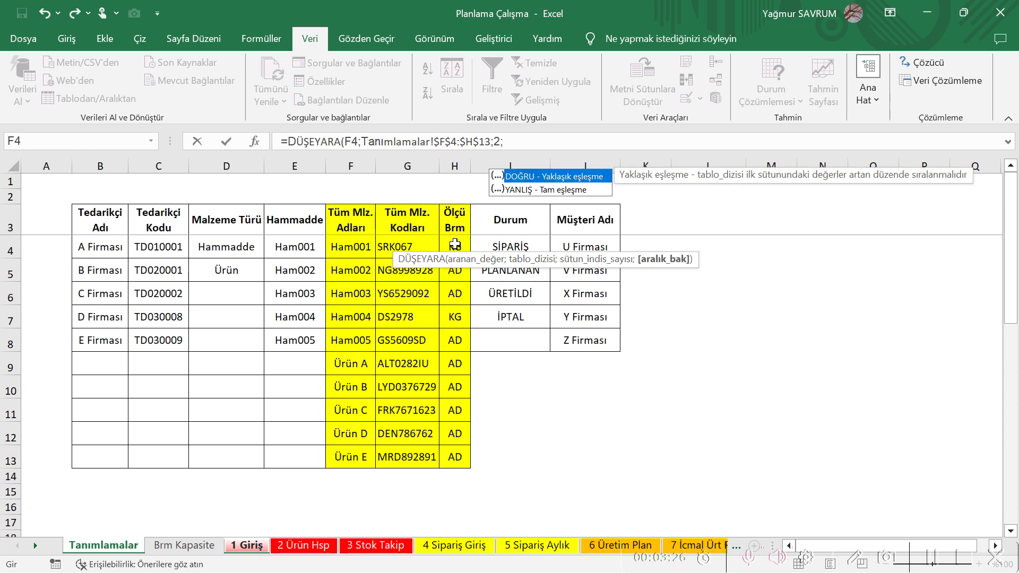
pyautogui.write('0)')
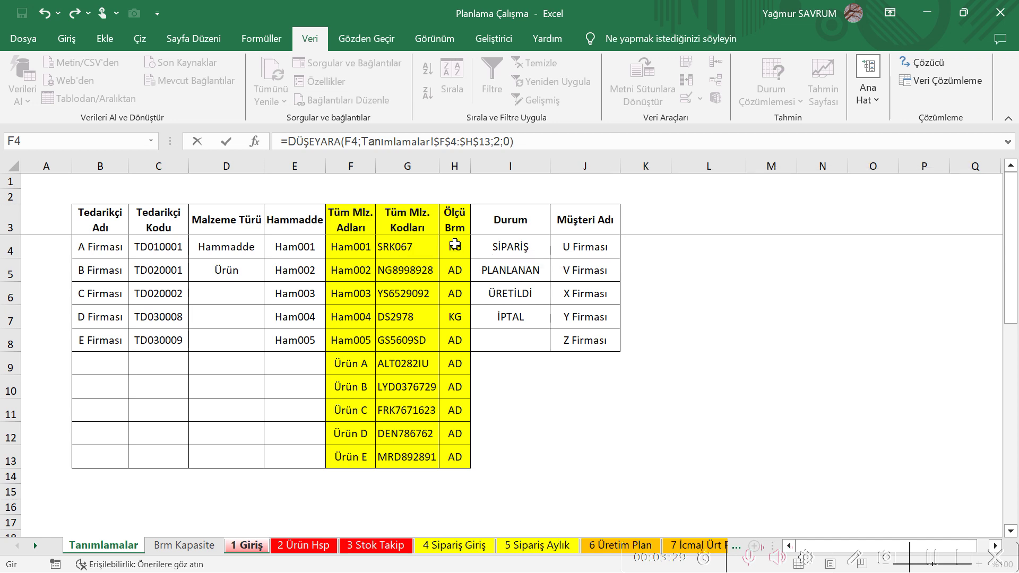
pyautogui.press('Return')
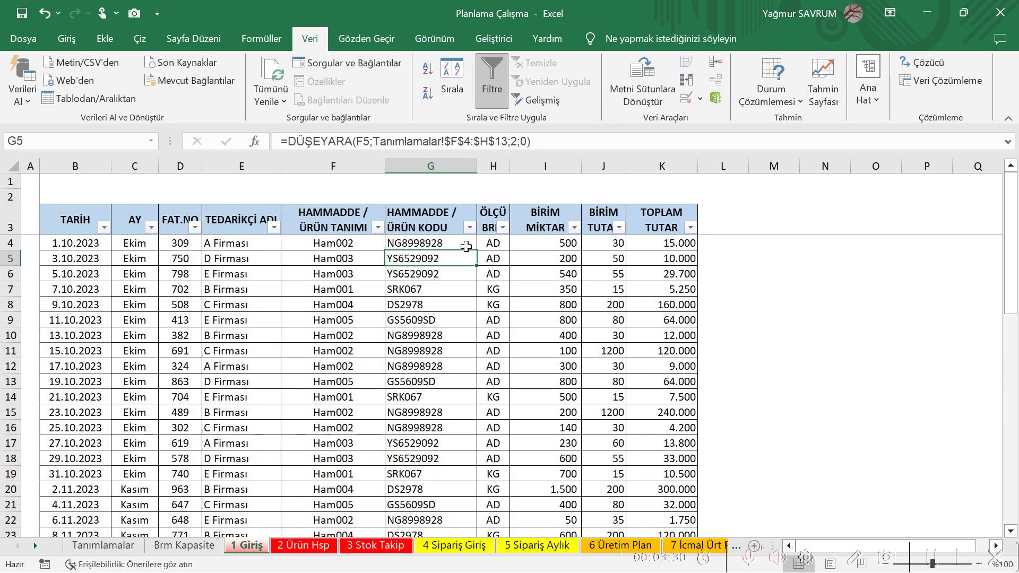
pyautogui.click(470, 244)
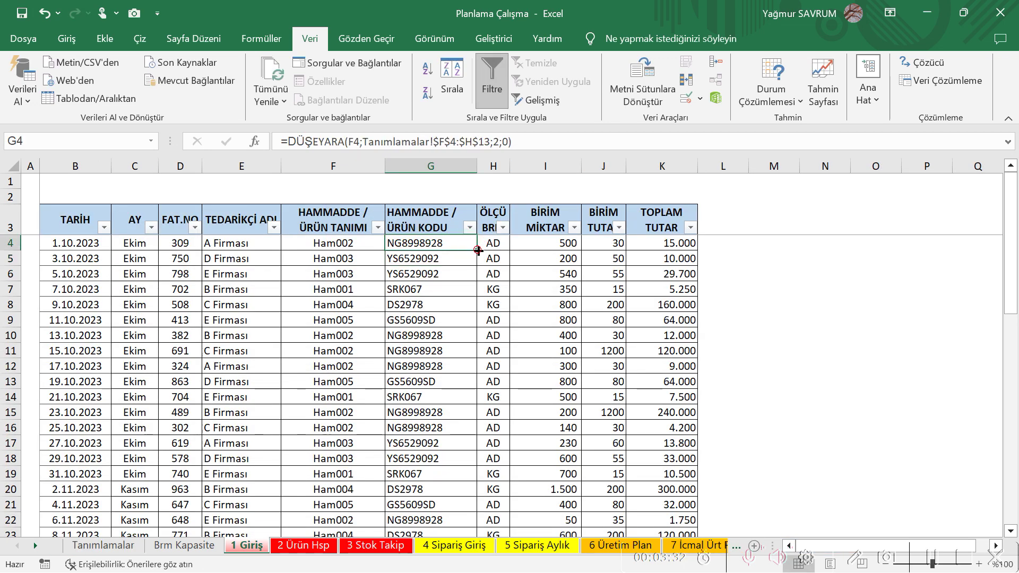
pyautogui.doubleClick(478, 251)
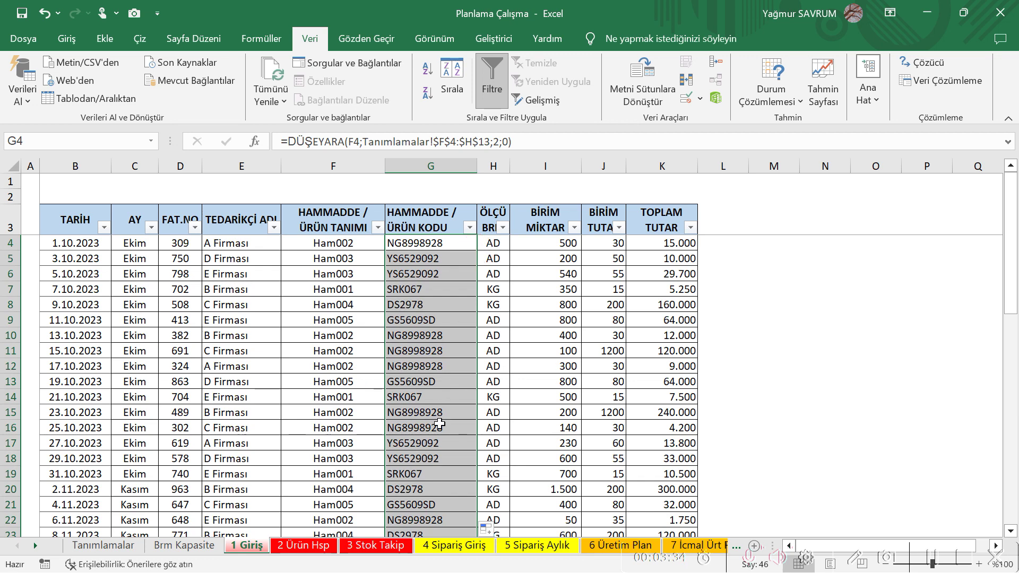
# Step: Review the arguments of the unit-of-measure lookup formula in H4, especially the column index, without changing it
pyautogui.click(498, 243)
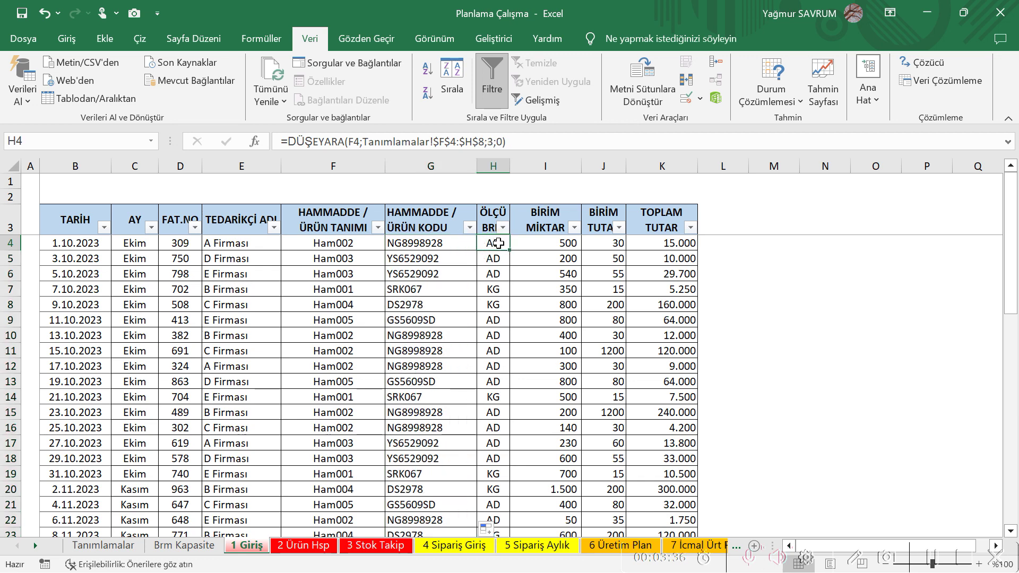
pyautogui.click(485, 141)
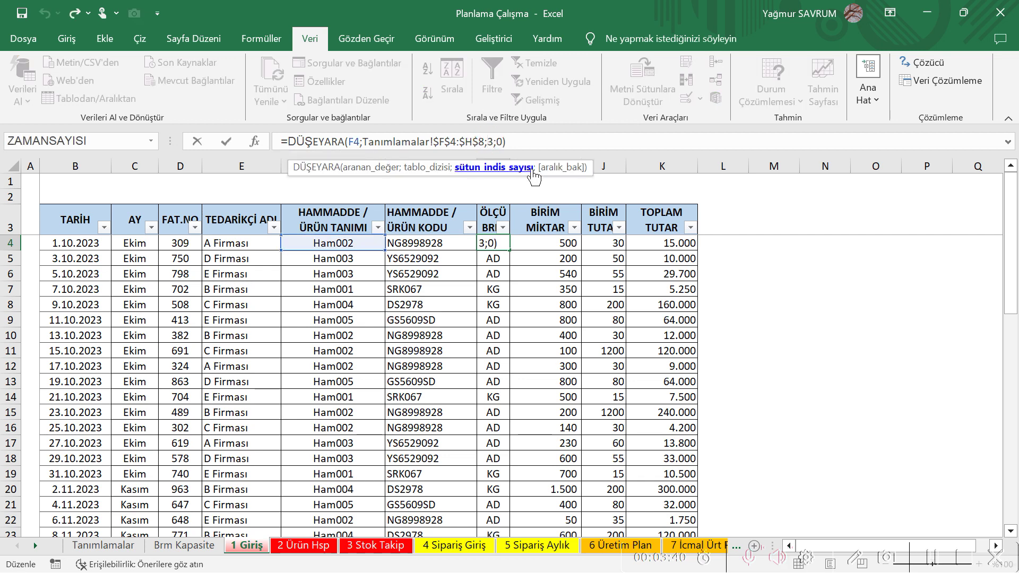
pyautogui.hotkey('ctrl', 'Return')
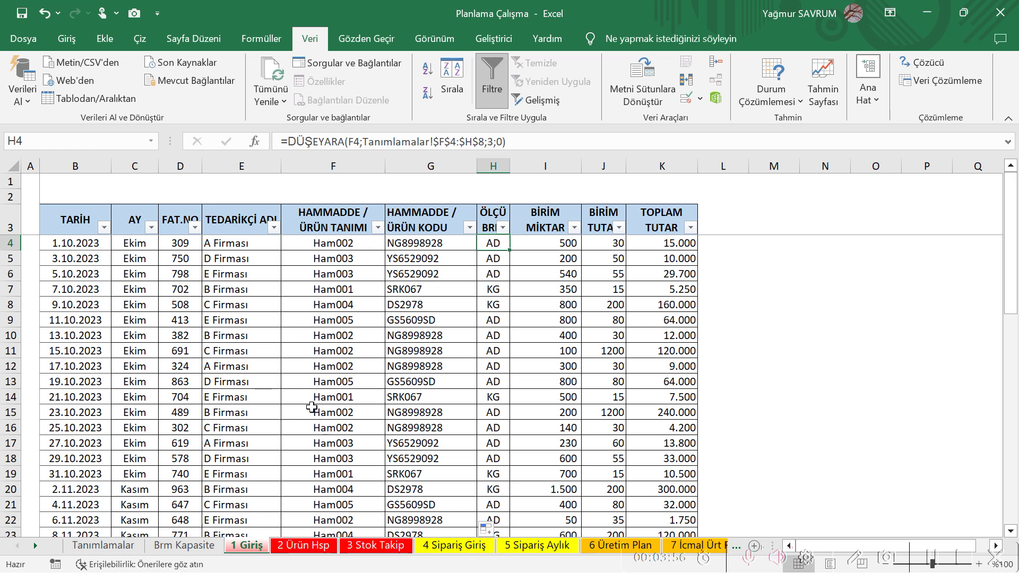
# Step: Examine the per-unit raw material requirements of products Ürün A to Ürün E on the 2 Ürün Hsp sheet
pyautogui.click(298, 543)
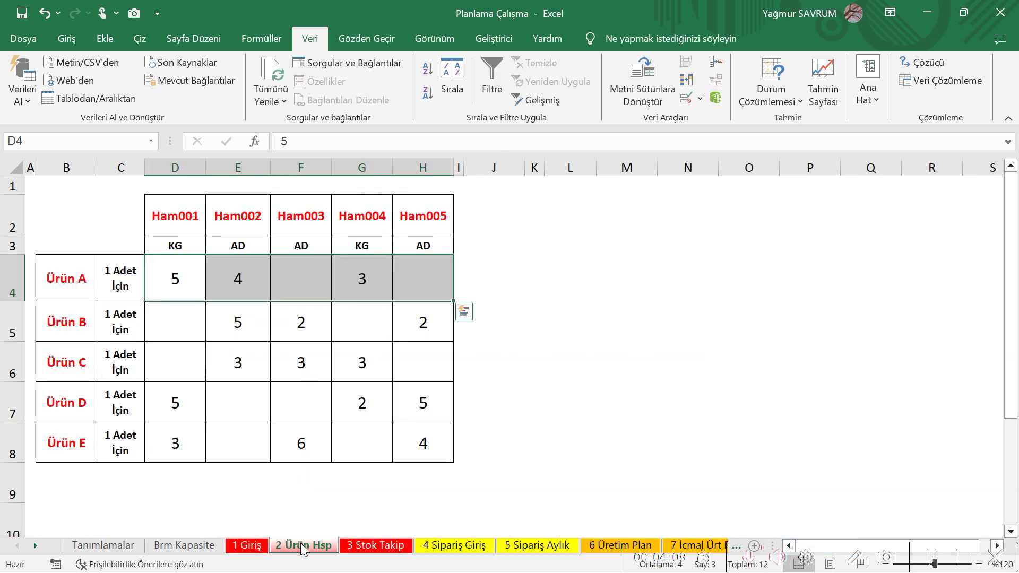
pyautogui.click(585, 307)
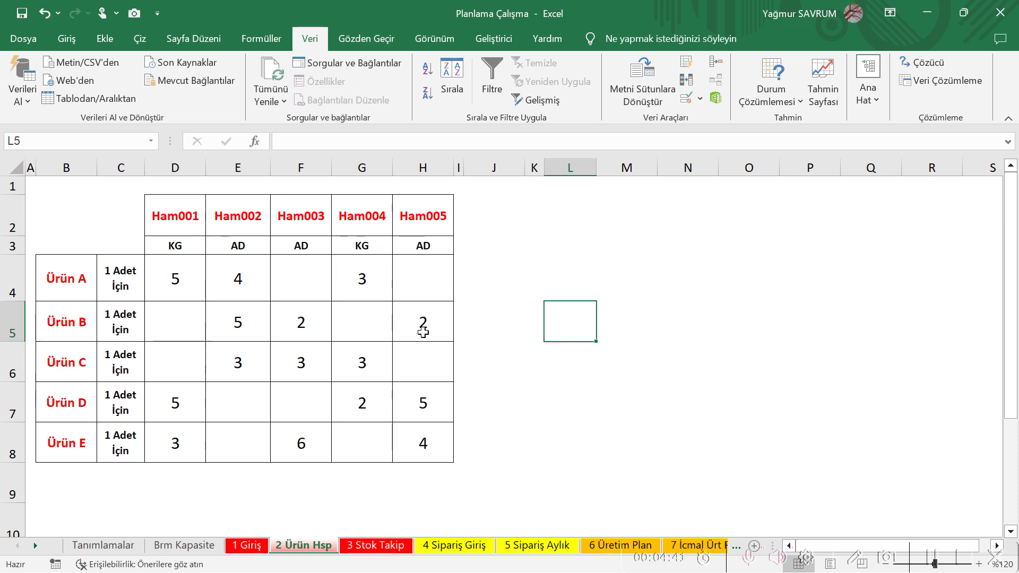
pyautogui.click(118, 274)
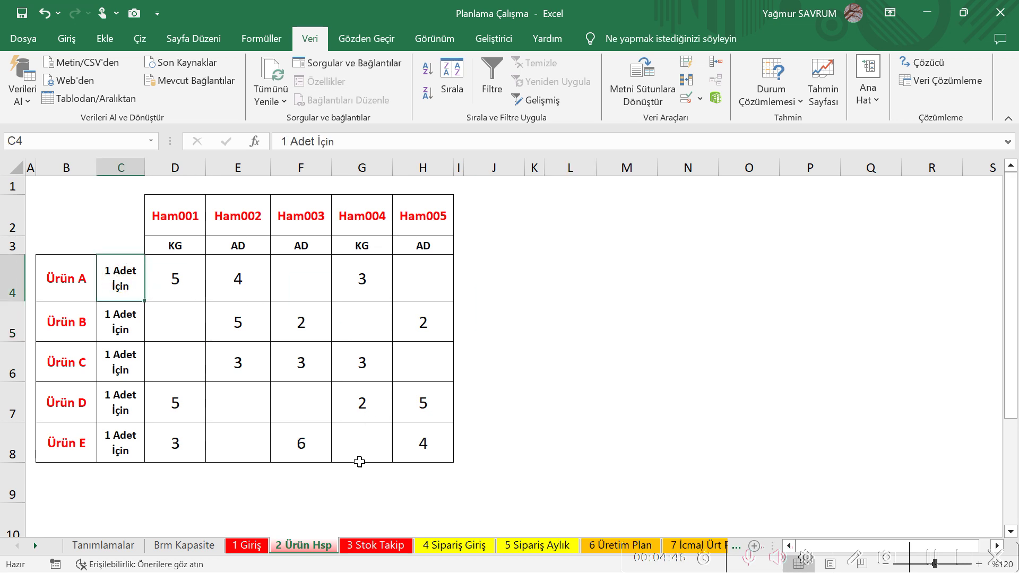
# Step: Examine the EMNİYET STOK values and the stock status columns up to AÇIKLAMA on the 3 Stok Takip sheet
pyautogui.click(374, 545)
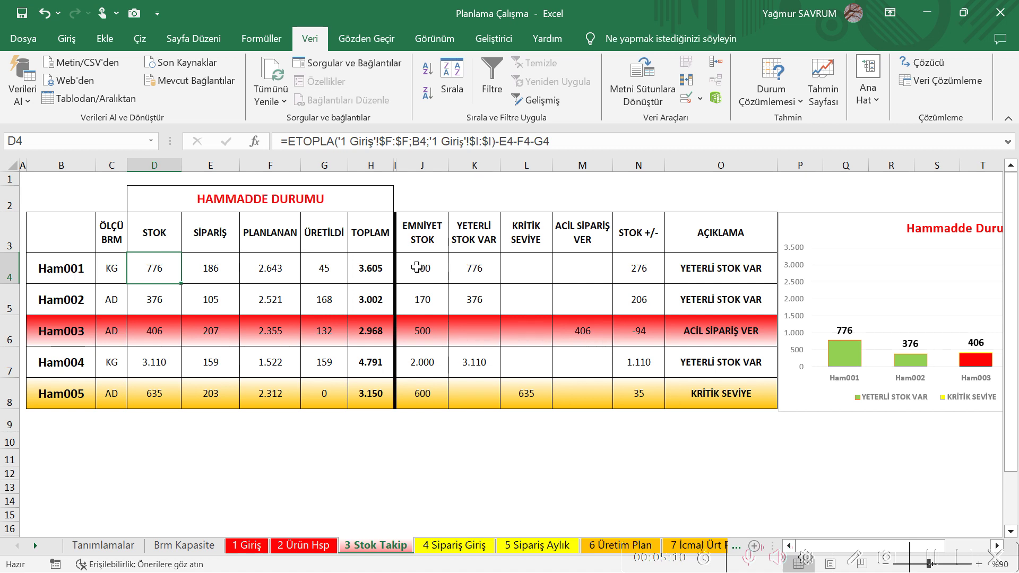
pyautogui.click(422, 233)
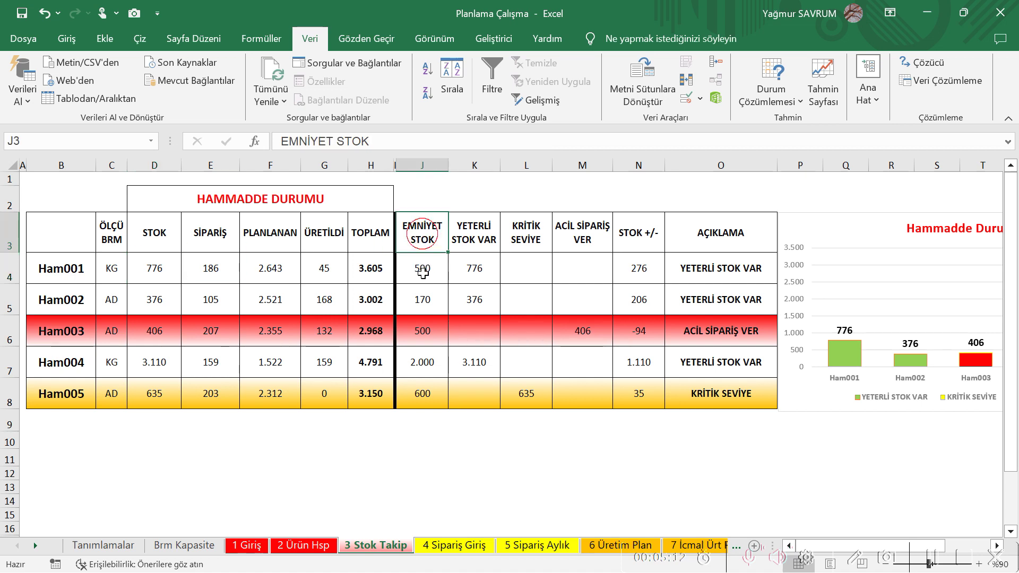
pyautogui.moveTo(423, 273); pyautogui.dragTo(757, 390)
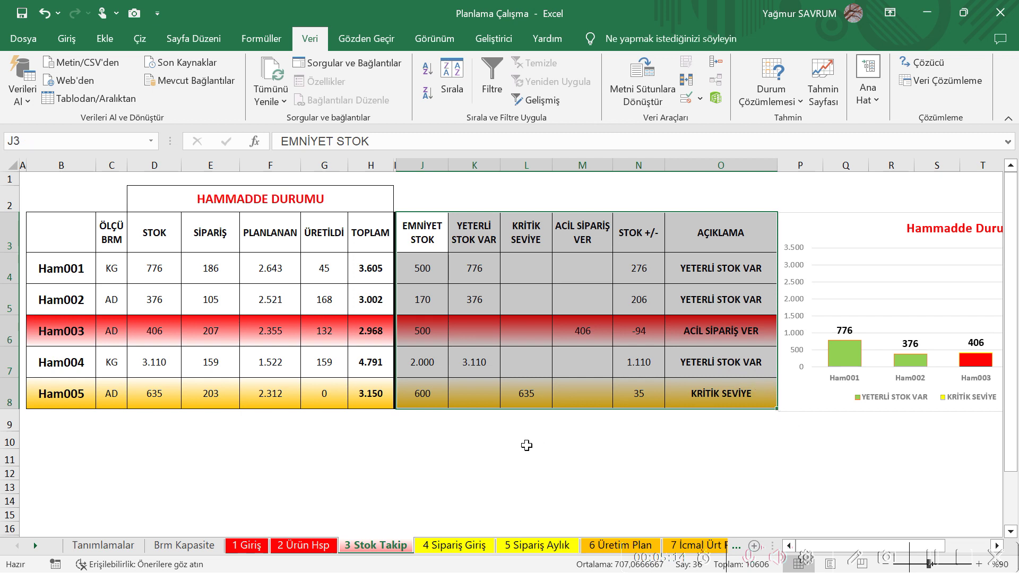
pyautogui.click(526, 446)
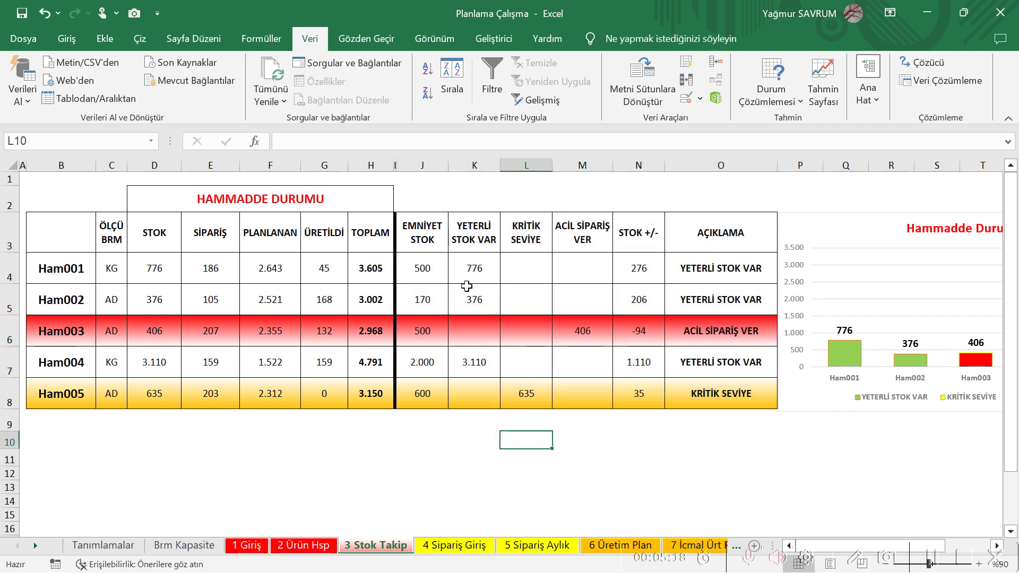
pyautogui.moveTo(423, 229); pyautogui.dragTo(423, 393)
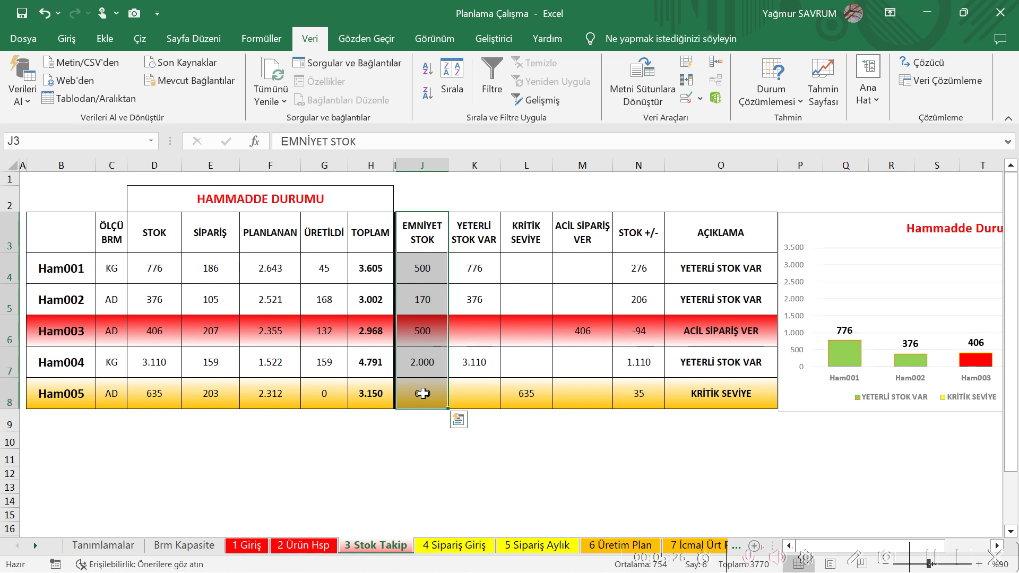
pyautogui.click(428, 268)
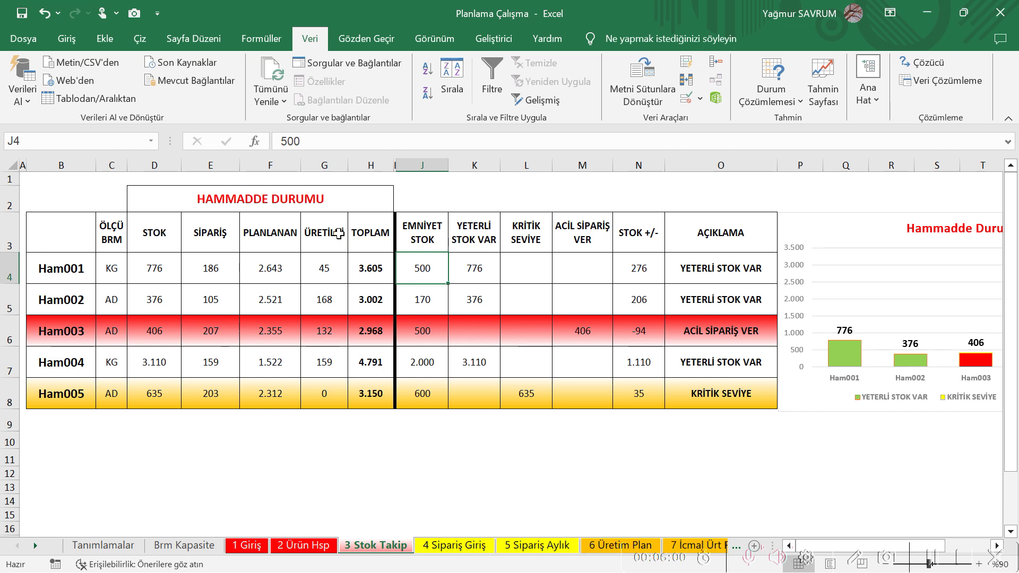
# Step: Inspect the Ham001 formulas for STOK, SİPARİŞ, PLANLANAN, ÜRETİLDİ and TOPLAM in row 4
pyautogui.click(154, 271)
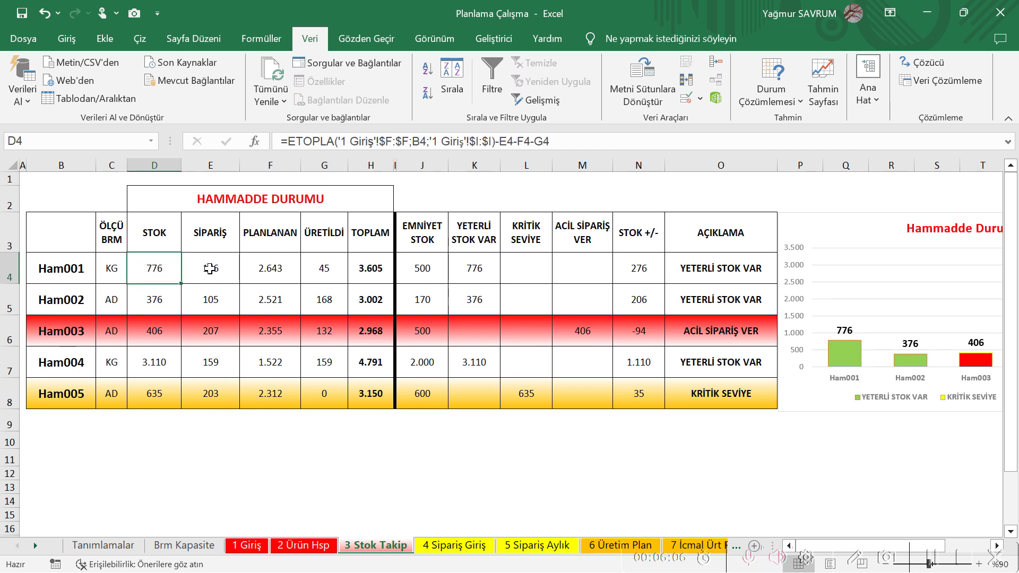
pyautogui.click(270, 268)
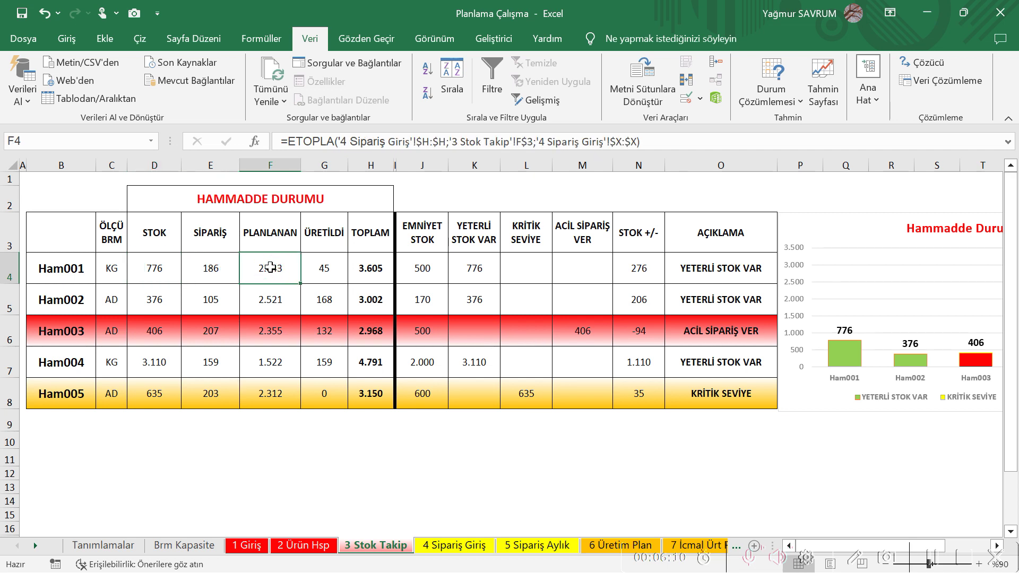
pyautogui.moveTo(148, 269); pyautogui.dragTo(257, 269)
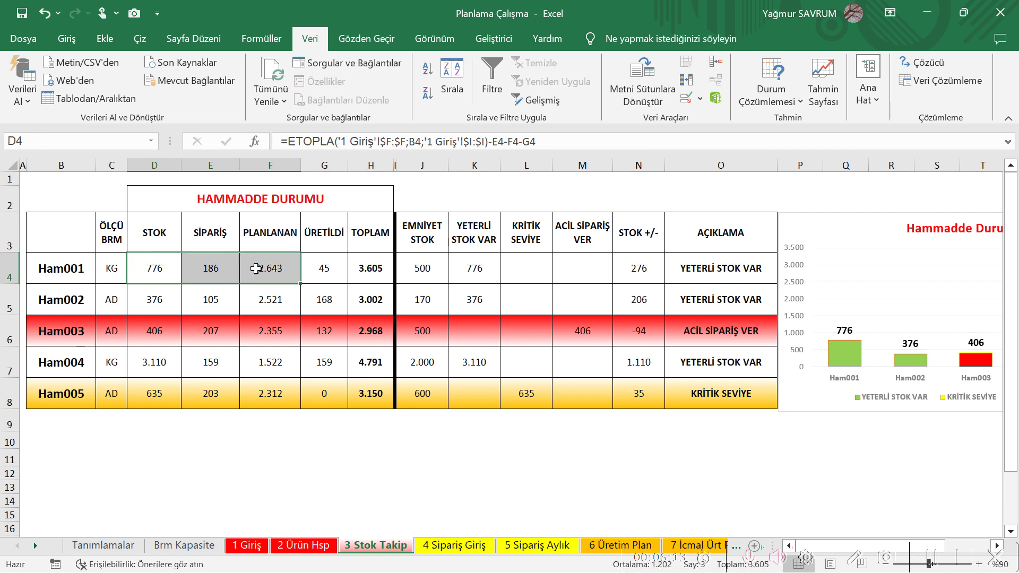
pyautogui.click(325, 269)
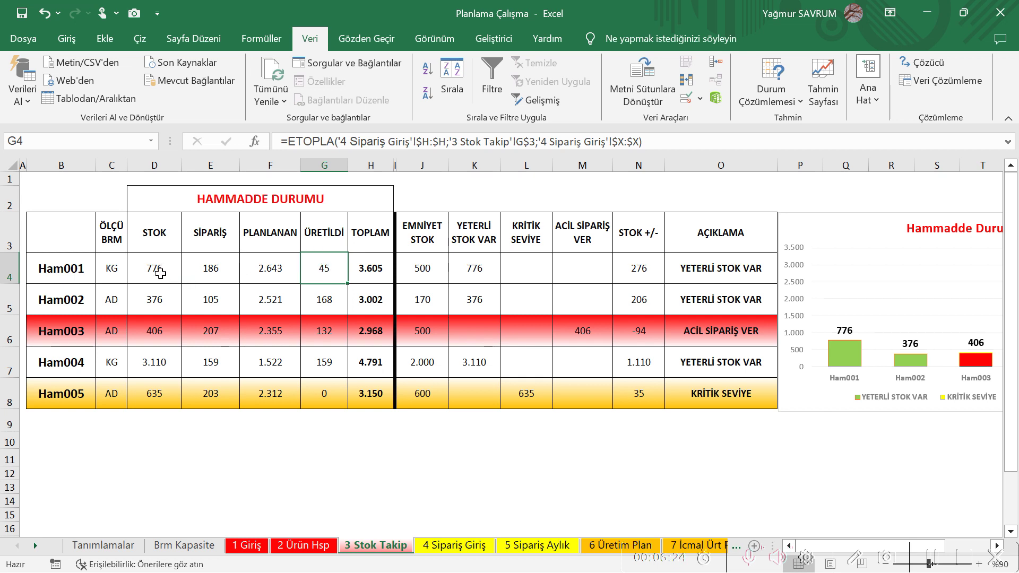
pyautogui.moveTo(153, 269); pyautogui.dragTo(268, 269)
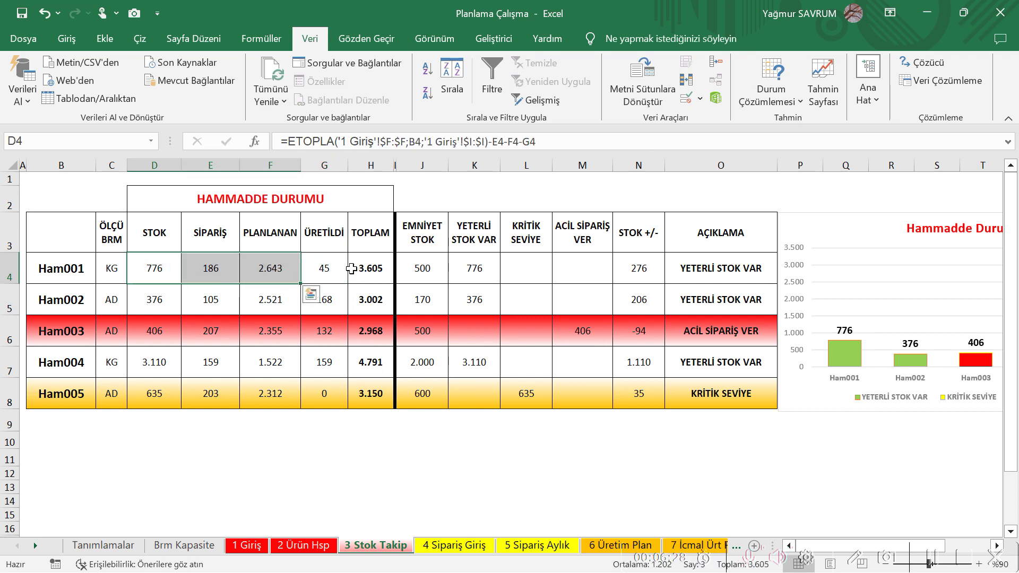
pyautogui.click(374, 272)
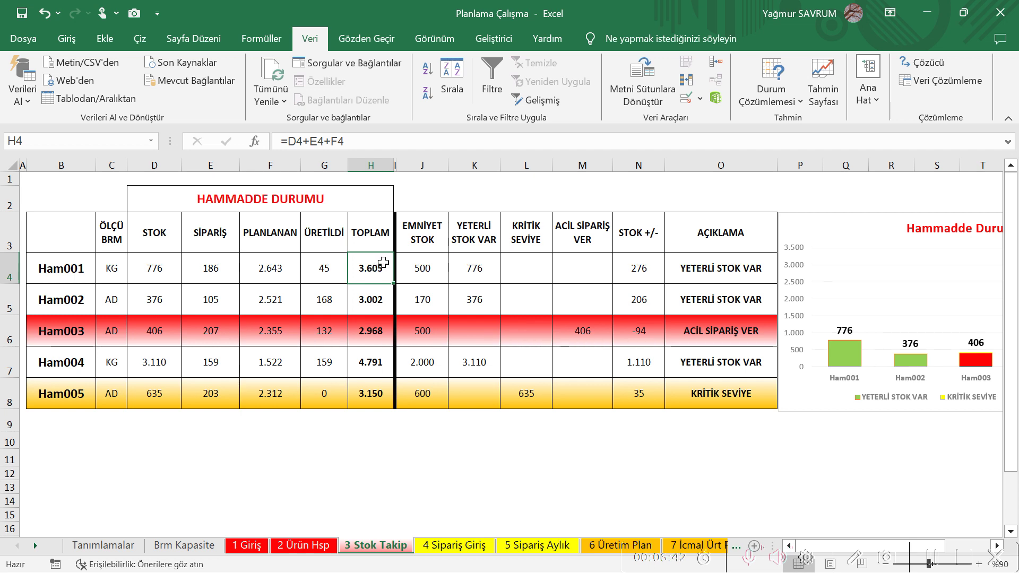
pyautogui.click(372, 272)
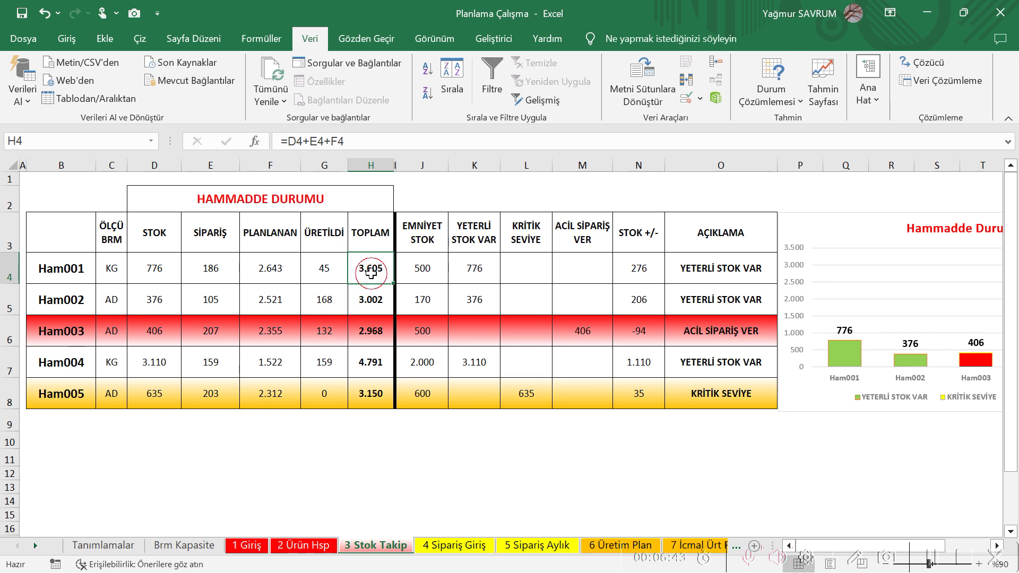
pyautogui.click(212, 273)
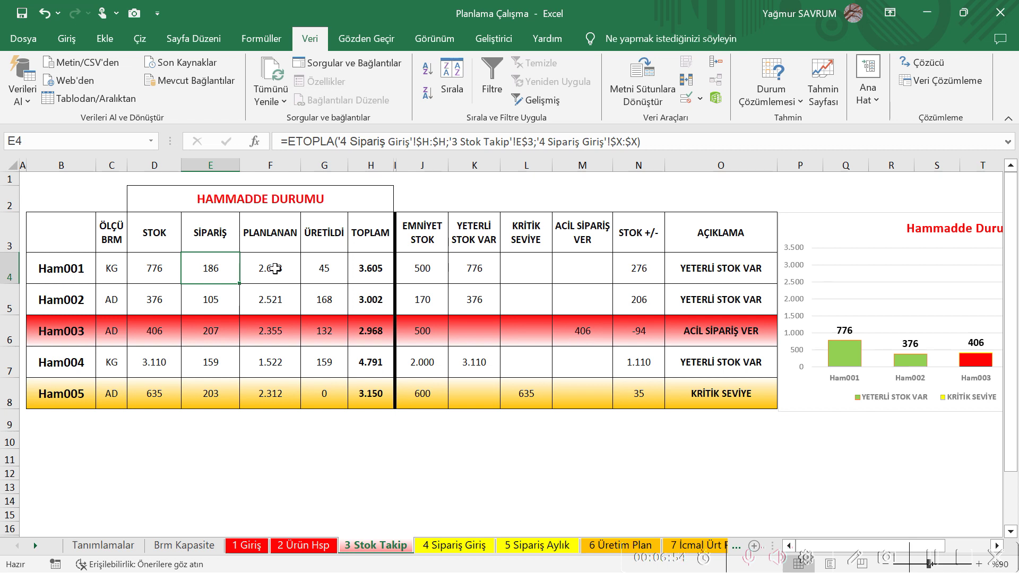
# Step: Review the ETOPLA part of the Ham001 STOK formula in D4 and the SİPARİŞ formula in E4, without changing them
pyautogui.click(156, 270)
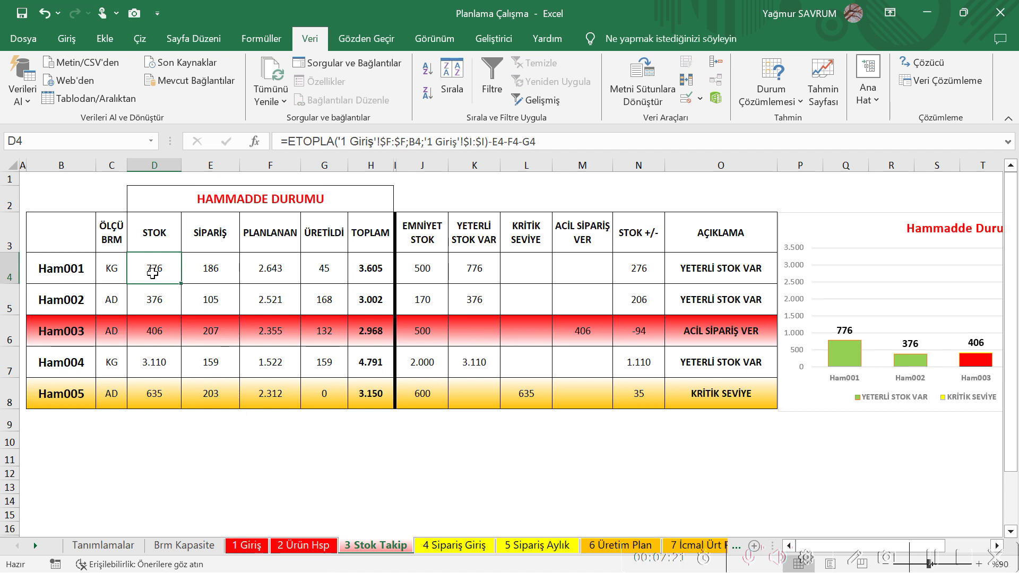
pyautogui.click(303, 143)
pyautogui.moveTo(287, 143); pyautogui.dragTo(489, 144)
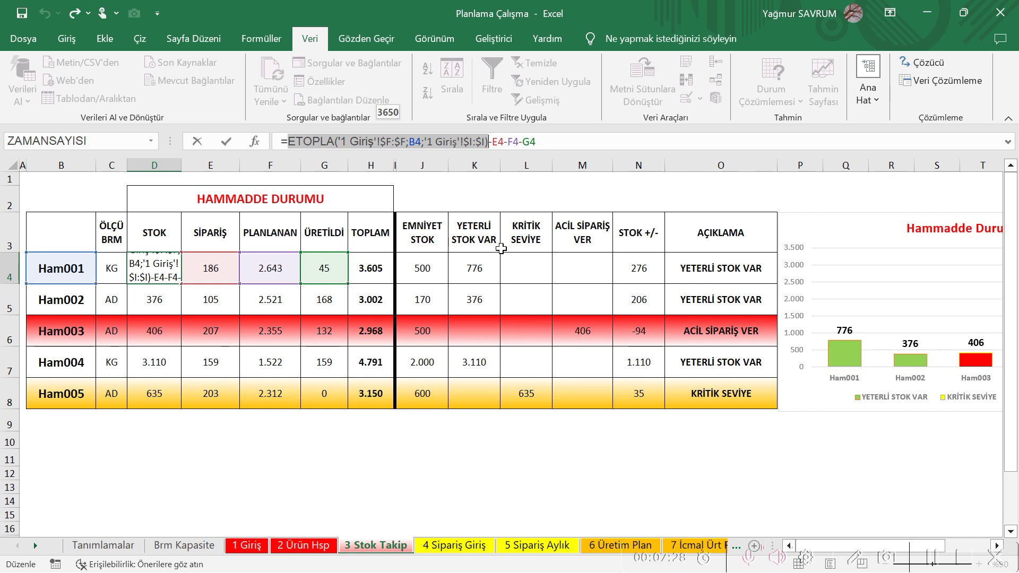
pyautogui.press('Escape')
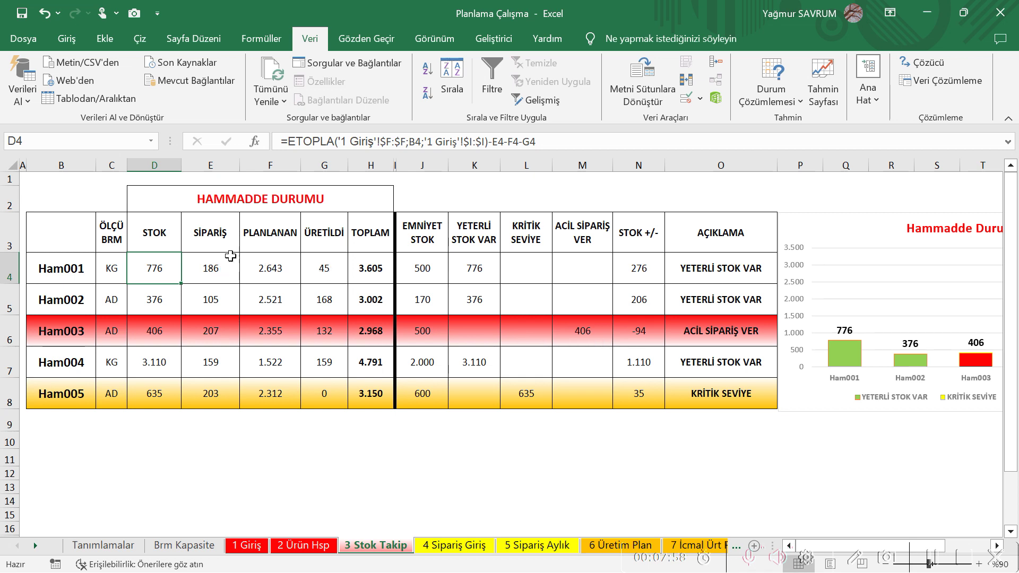
pyautogui.click(207, 271)
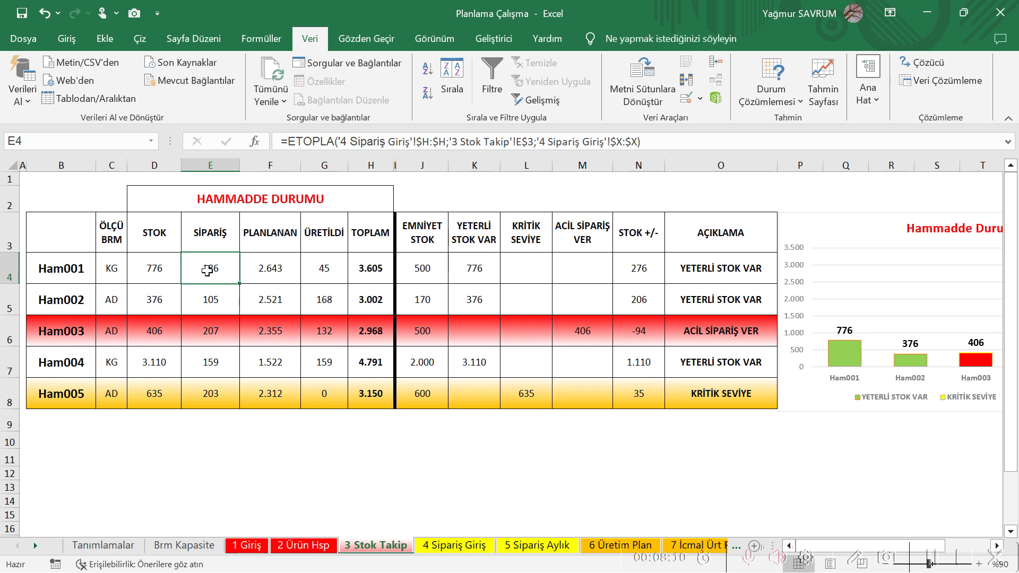
pyautogui.click(156, 267)
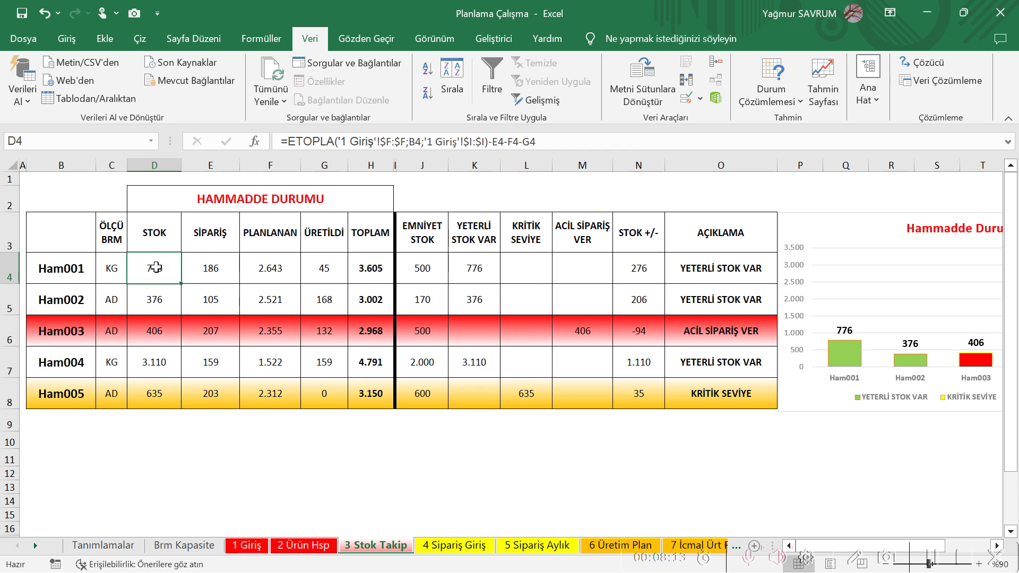
# Step: Locate the BİRİM MİKTAR and HAMMADDE / ÜRÜN TANIMI columns on the 1 Giriş sheet that the stock formula refers to
pyautogui.click(247, 546)
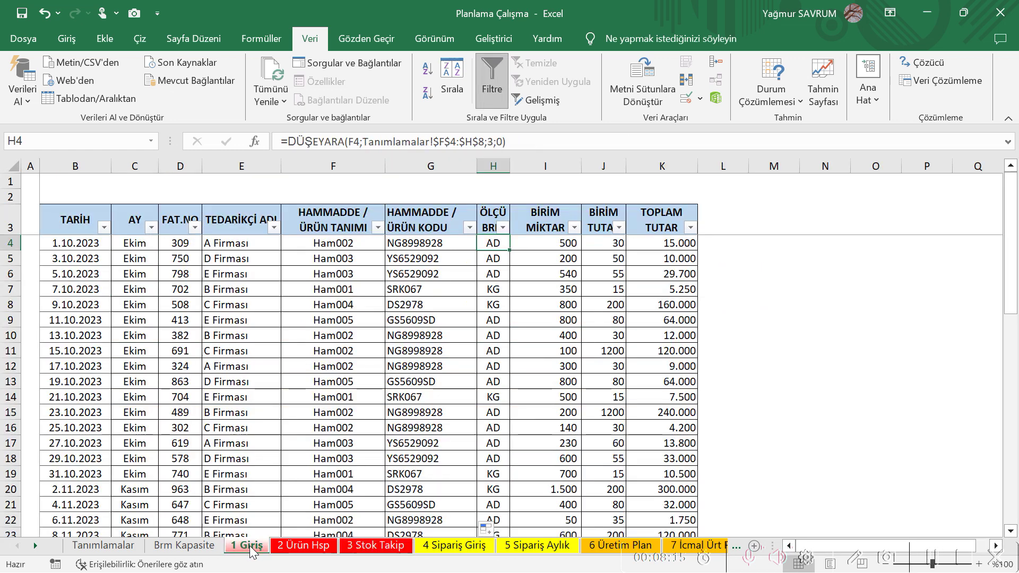
pyautogui.click(555, 163)
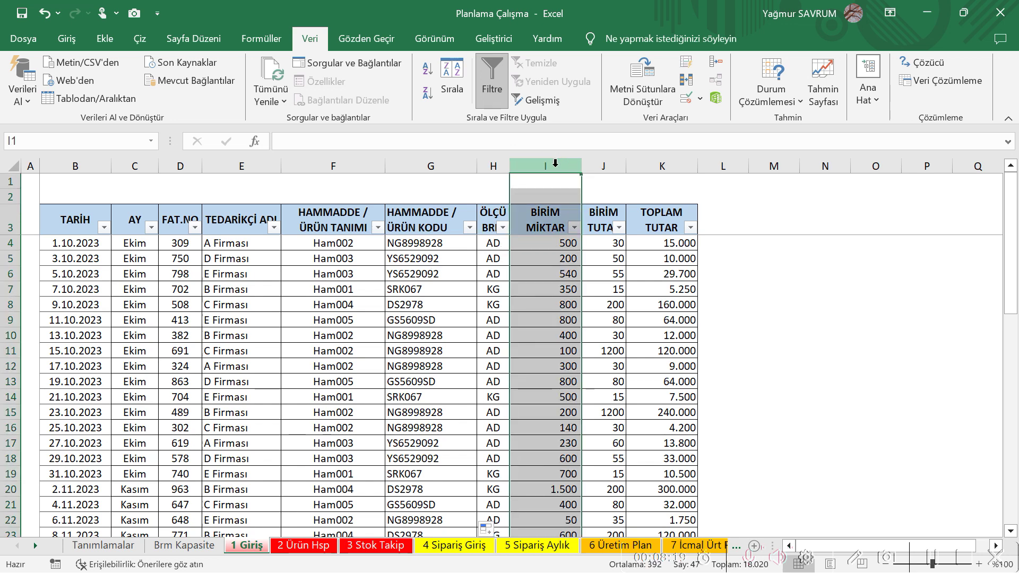
pyautogui.click(348, 165)
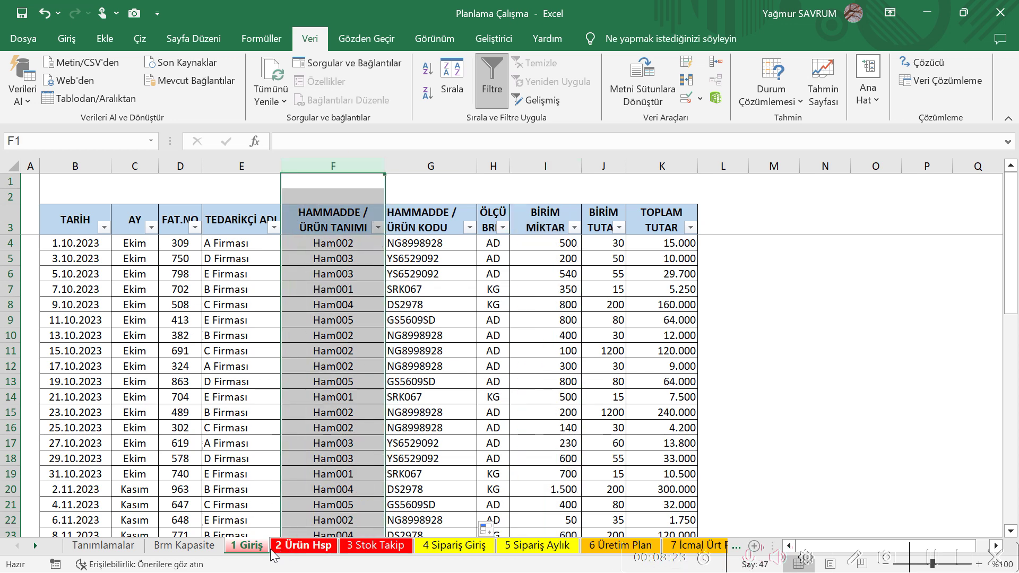
pyautogui.click(248, 546)
pyautogui.click(355, 439)
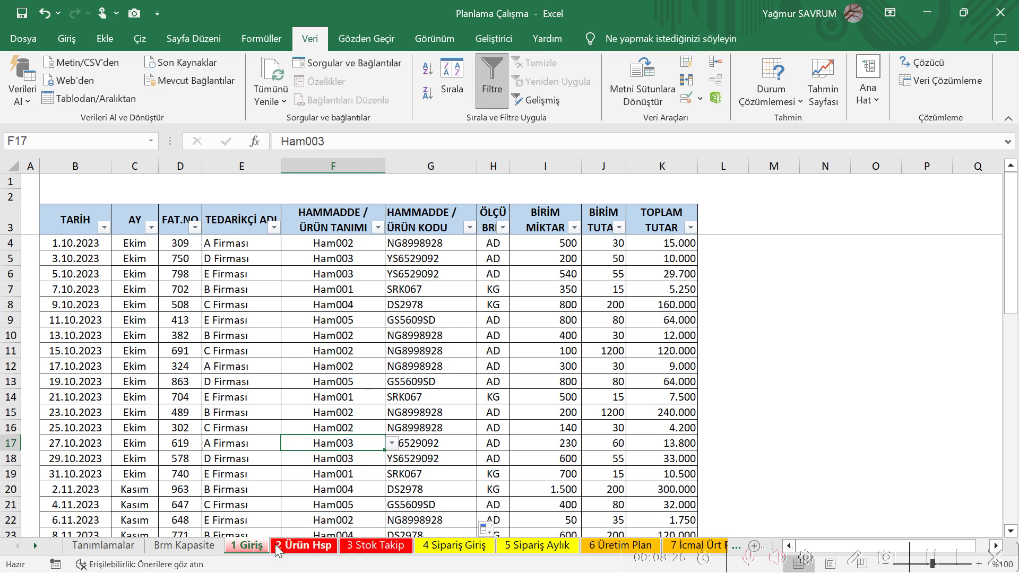
# Step: Return to 3 Stok Takip and review the criteria range and sum range of the D4 formula, leaving it unchanged
pyautogui.click(297, 547)
pyautogui.click(370, 547)
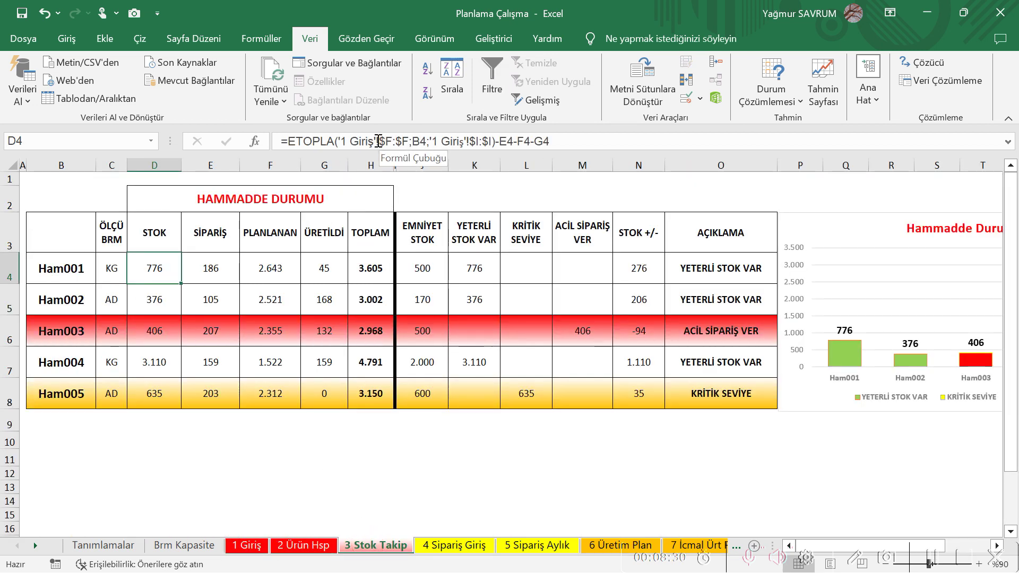
pyautogui.moveTo(349, 142); pyautogui.dragTo(409, 142)
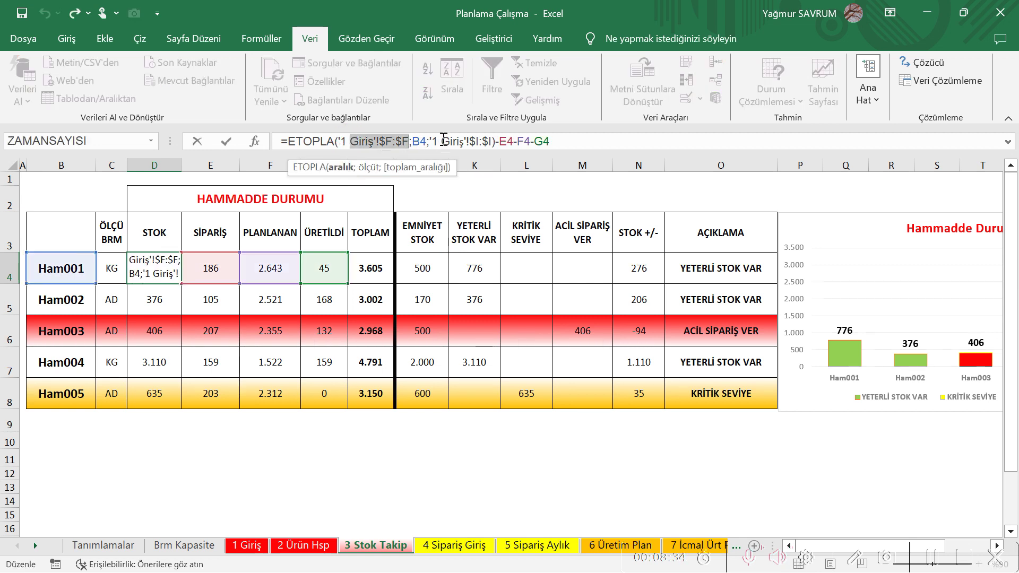
pyautogui.moveTo(442, 141); pyautogui.dragTo(488, 141)
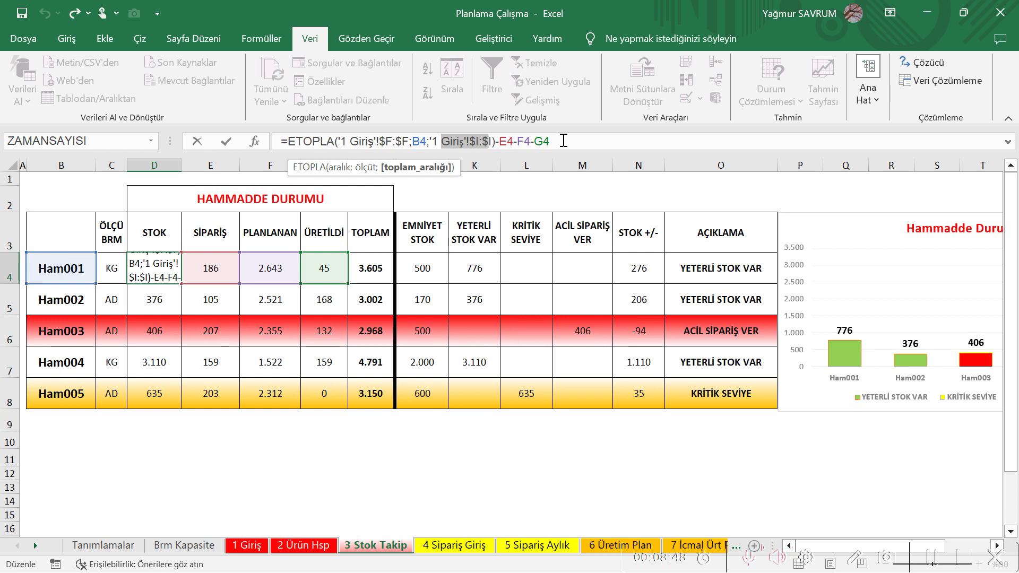
pyautogui.press('Escape')
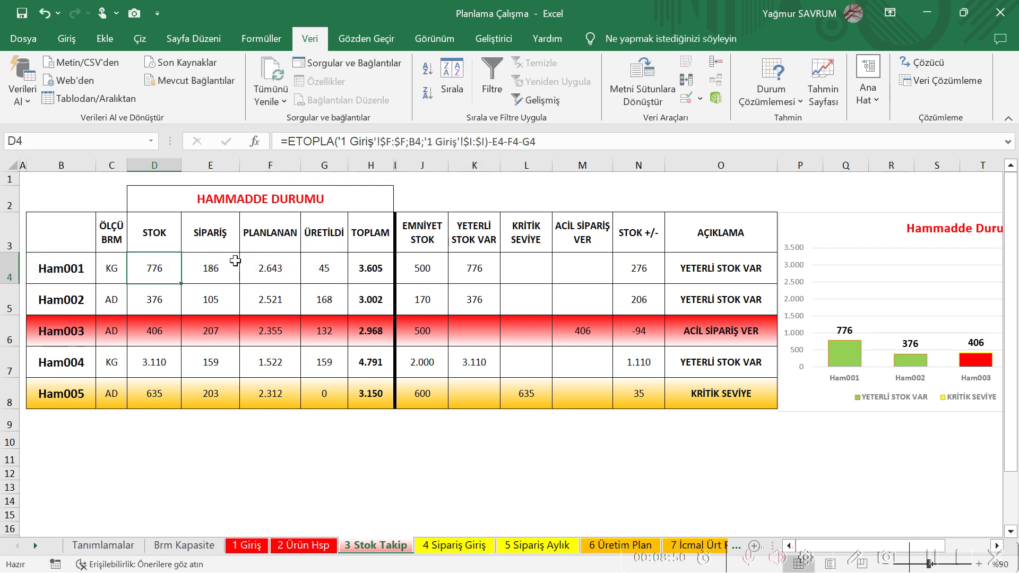
# Step: Inspect the Ham001 SİPARİŞ formula in E4, and look across the 4 Sipariş Giriş order columns through Toplam Ham005
pyautogui.click(211, 269)
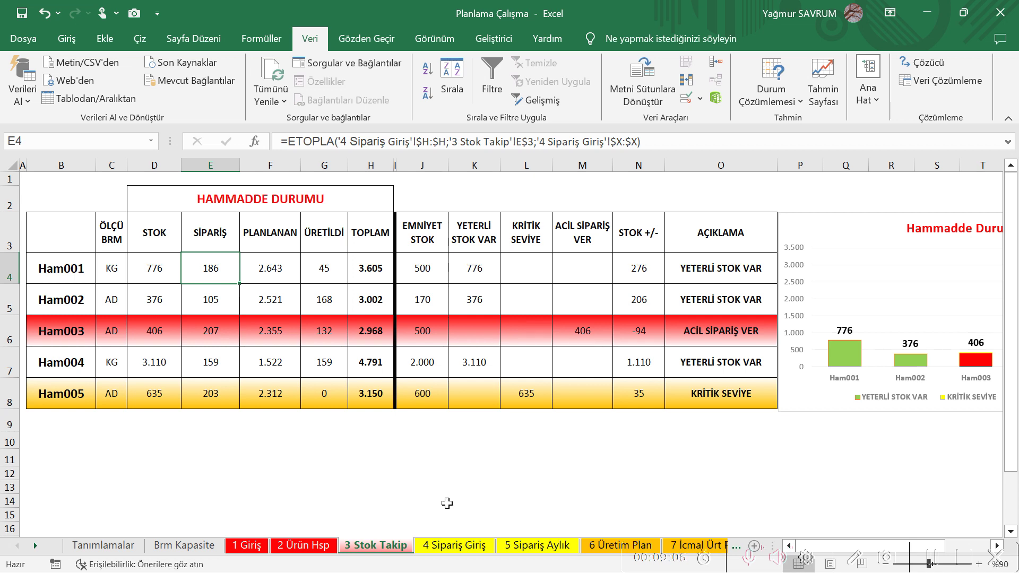
pyautogui.click(453, 547)
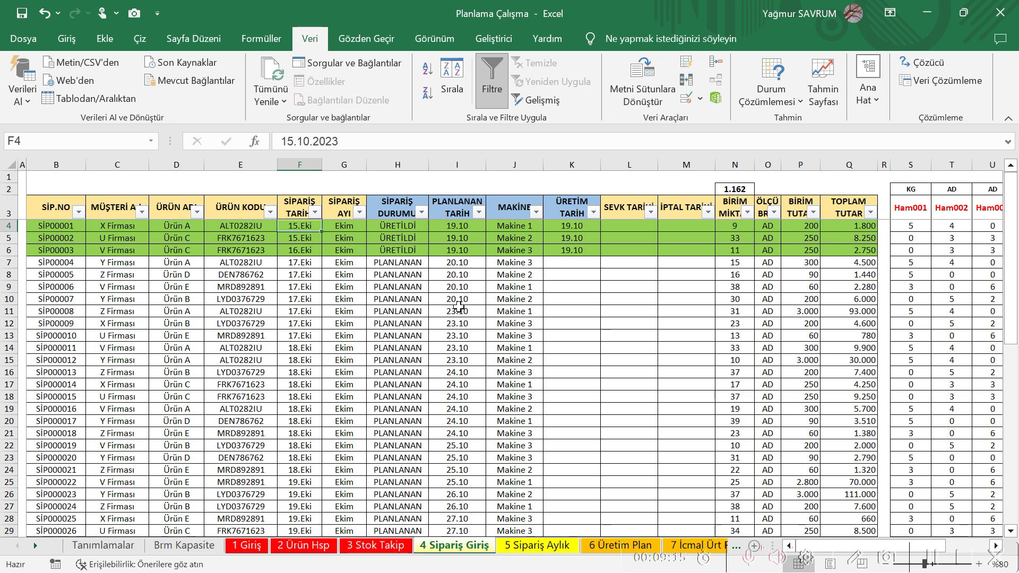
pyautogui.click(495, 265)
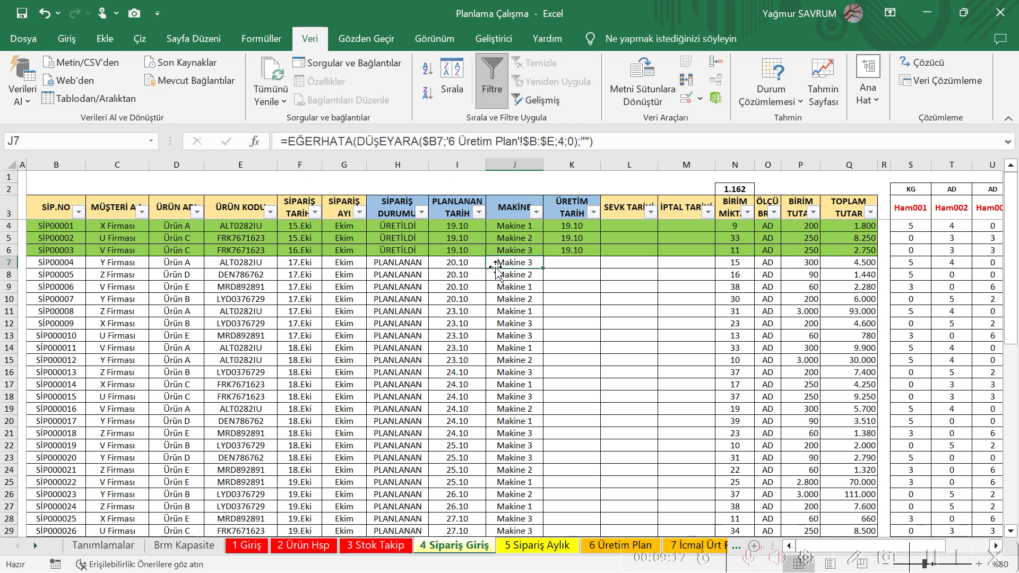
pyautogui.press('Up')
pyautogui.press('Up')
pyautogui.press('Up')
pyautogui.press('Right')
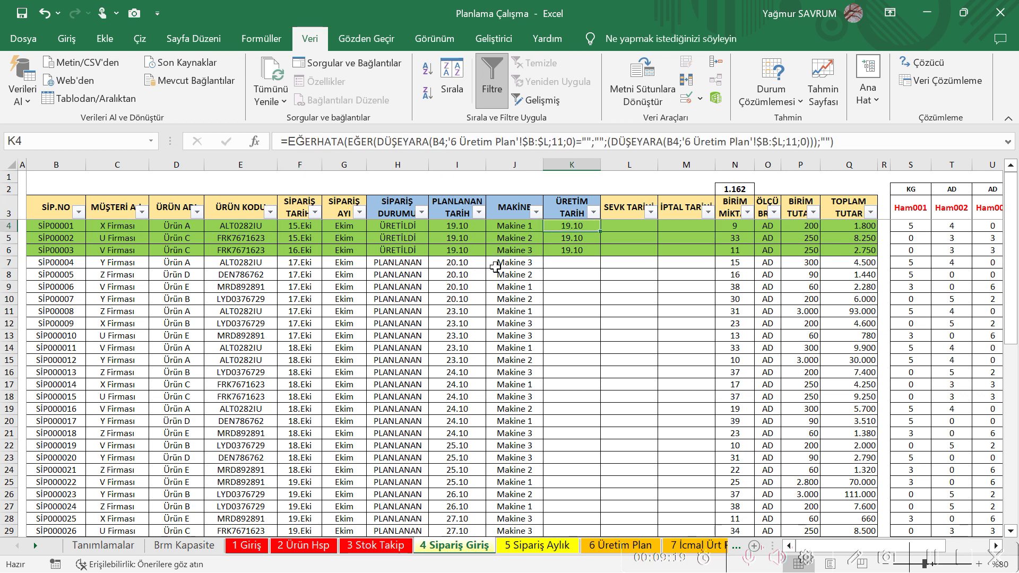
pyautogui.press('Right')
pyautogui.press('Right')
pyautogui.press('Right')
pyautogui.press('Right')
pyautogui.press('Right')
pyautogui.press('Right')
pyautogui.press('Right')
pyautogui.press('Right')
pyautogui.press('Right')
pyautogui.press('Right')
pyautogui.press('Right')
pyautogui.press('Right')
pyautogui.press('Right')
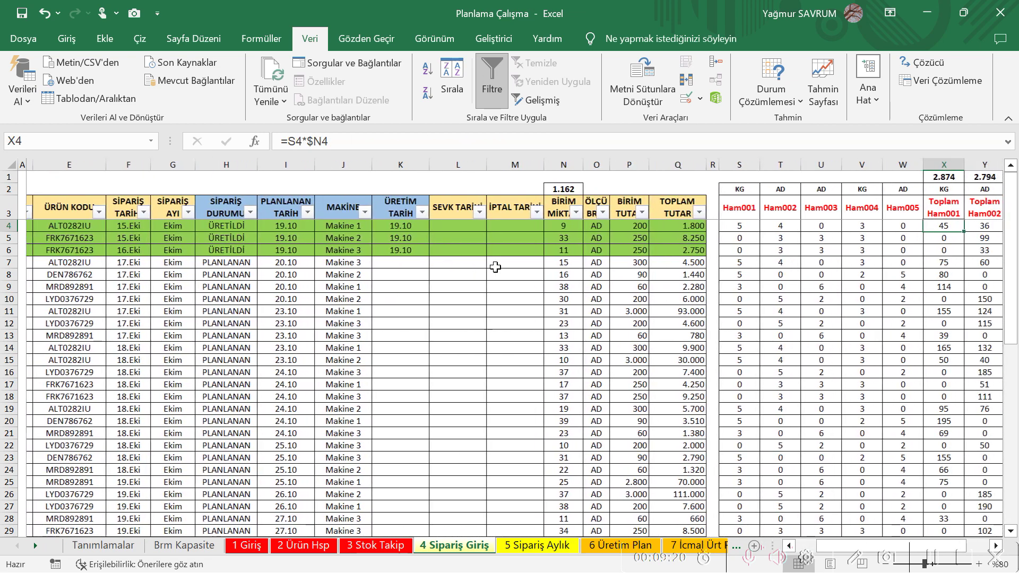
pyautogui.press('Right')
pyautogui.press('Right')
pyautogui.press('Right')
pyautogui.press('Right')
pyautogui.press('Right')
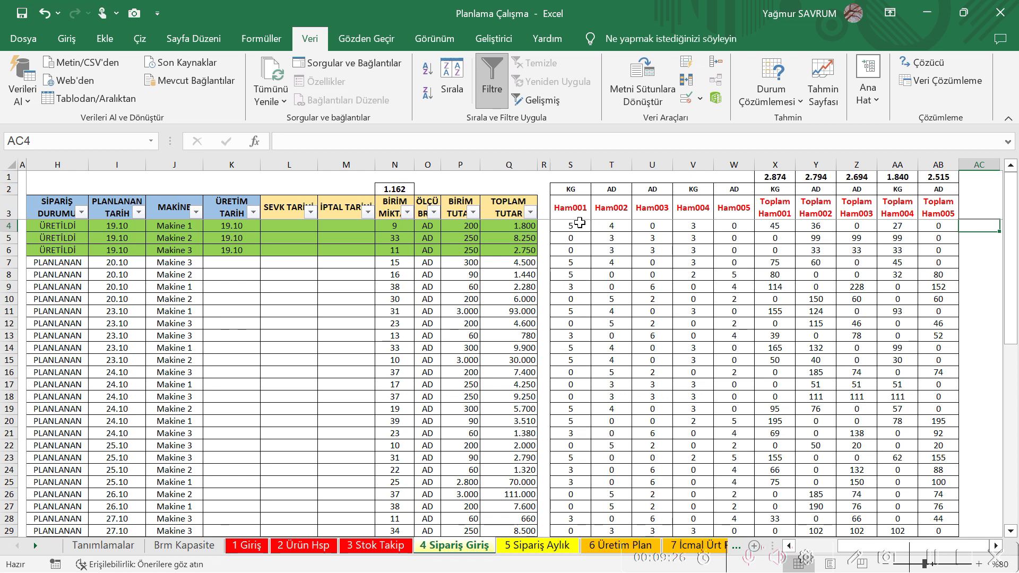
# Step: Examine the Toplam Ham001 formula in X4 and the Ham001 to Ham005 columns beside the raw material totals on 4 Sipariş Giriş
pyautogui.click(776, 225)
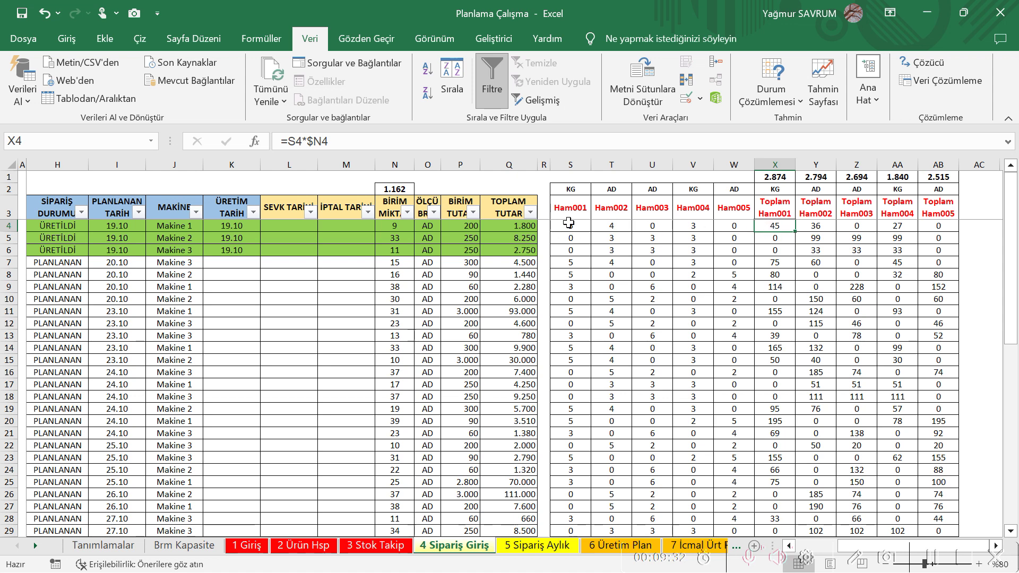
pyautogui.moveTo(569, 208); pyautogui.dragTo(734, 208)
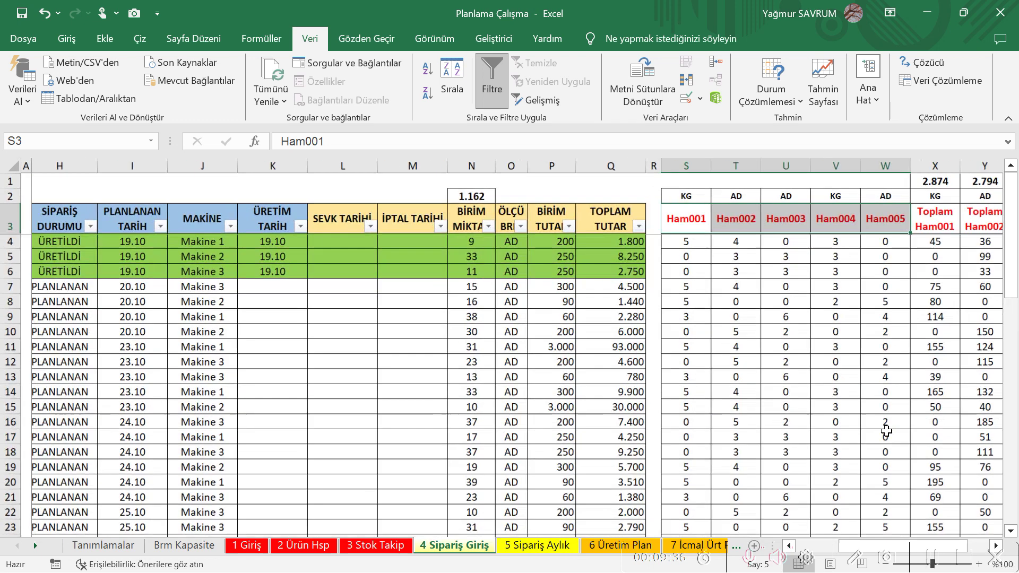
pyautogui.scroll(2, 886, 430)
pyautogui.click(882, 409)
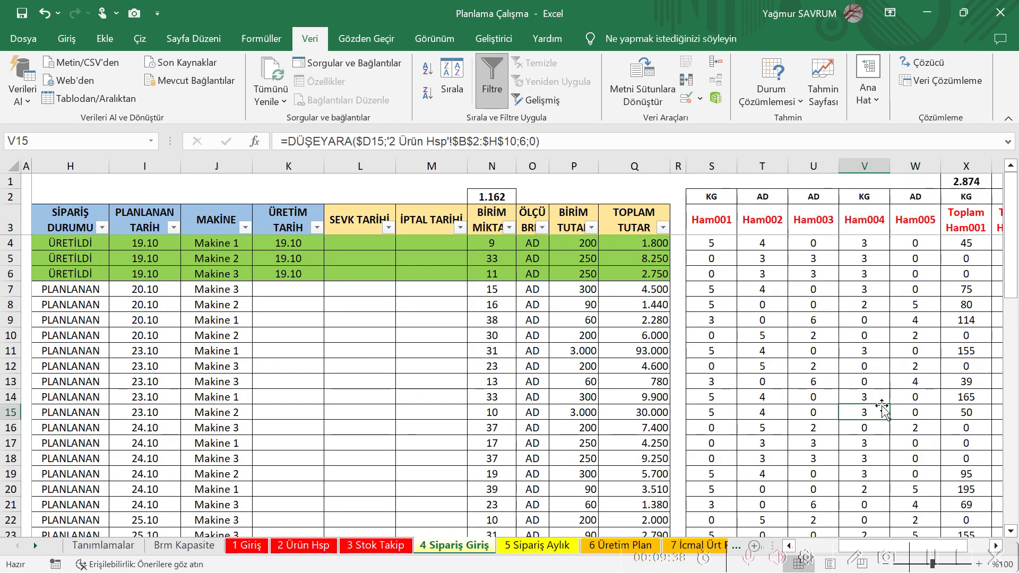
pyautogui.press('Right')
pyautogui.press('Right')
pyautogui.press('Right')
pyautogui.press('Right')
pyautogui.press('Right')
pyautogui.press('Right')
pyautogui.press('Right')
pyautogui.press('Right')
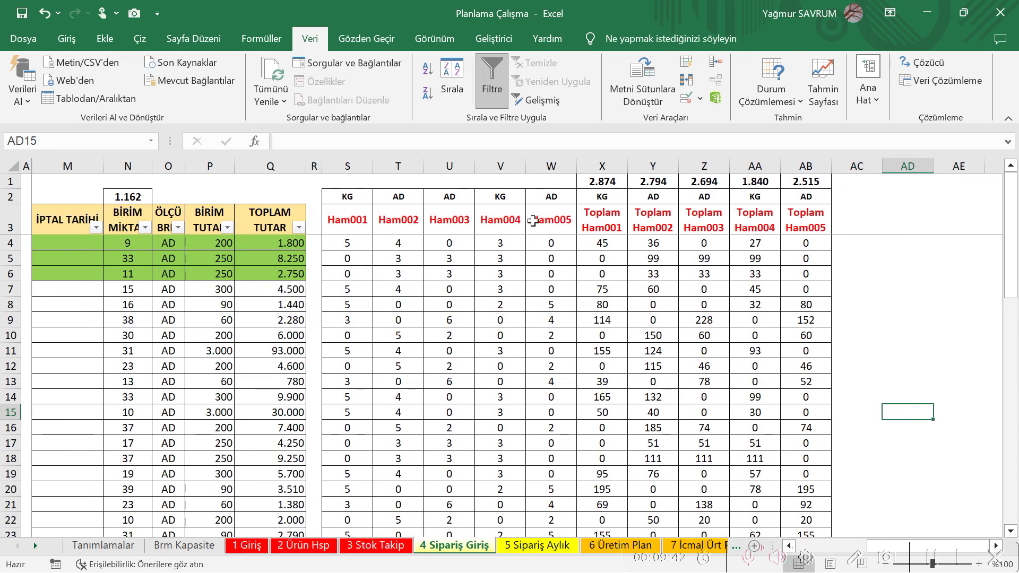
# Step: Inspect the Ham001 lookup formula in S4 and check its source table on the 2 Ürün Hsp sheet
pyautogui.click(354, 245)
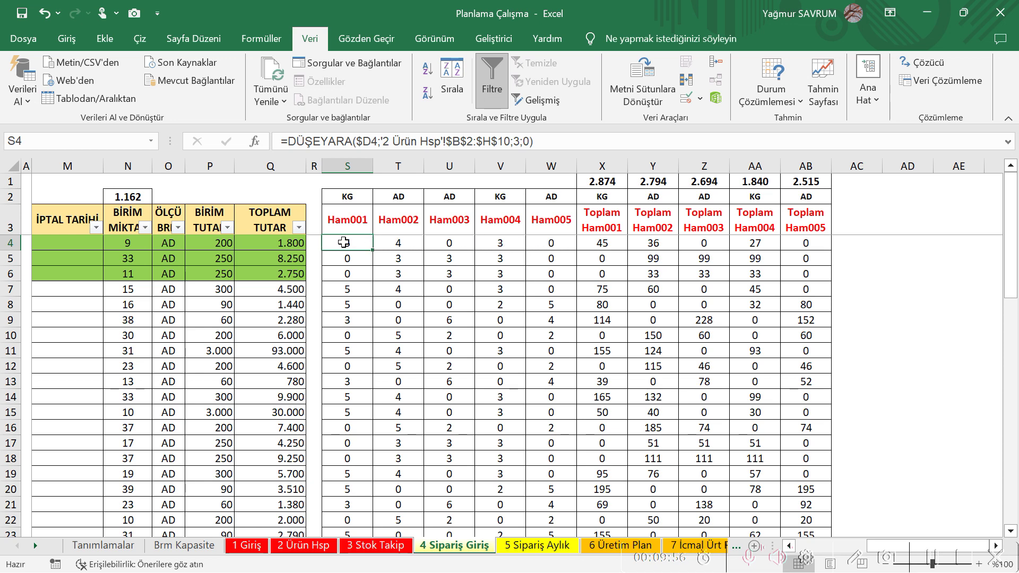
pyautogui.click(304, 546)
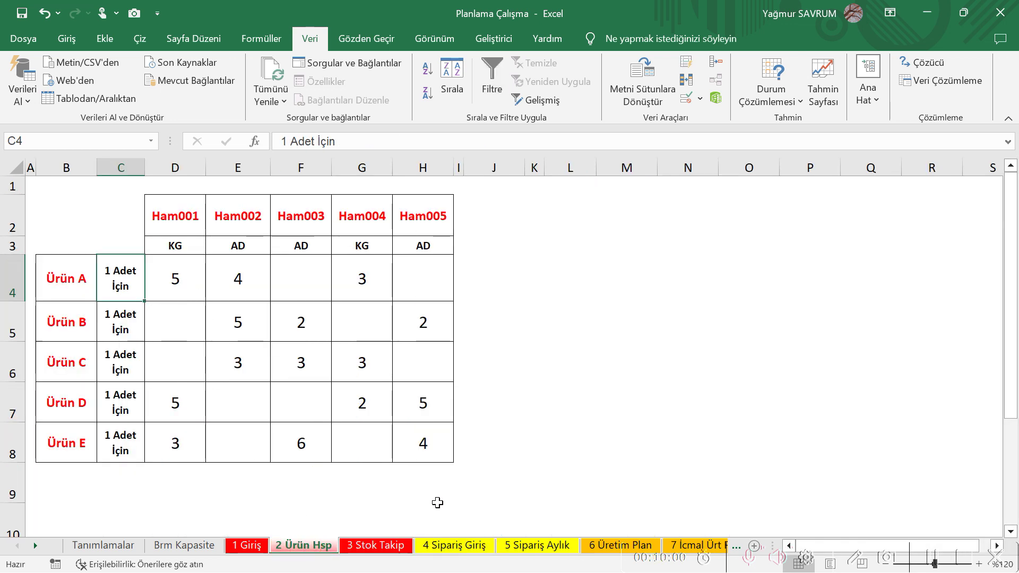
pyautogui.click(446, 543)
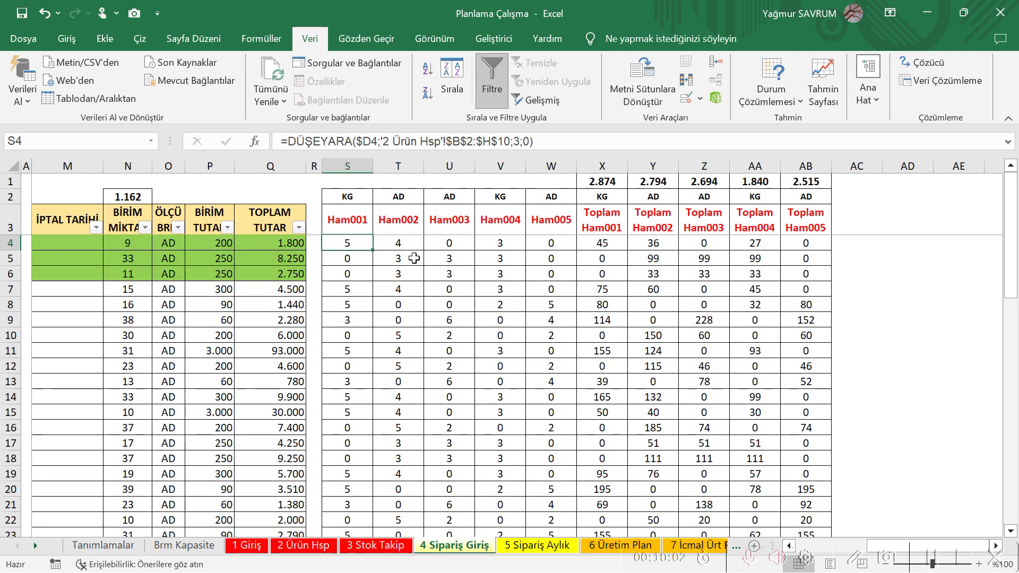
# Step: Examine the per-unit columns S to W, the order quantity in N4 and the raw material totals from X4:AB4 to the last order row
pyautogui.moveTo(351, 163); pyautogui.dragTo(562, 166)
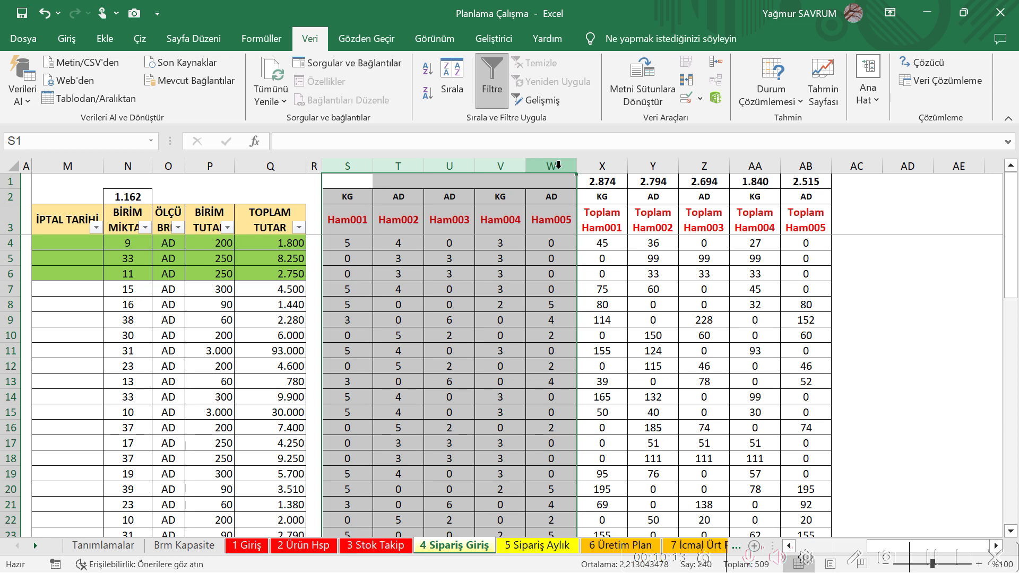
pyautogui.click(127, 243)
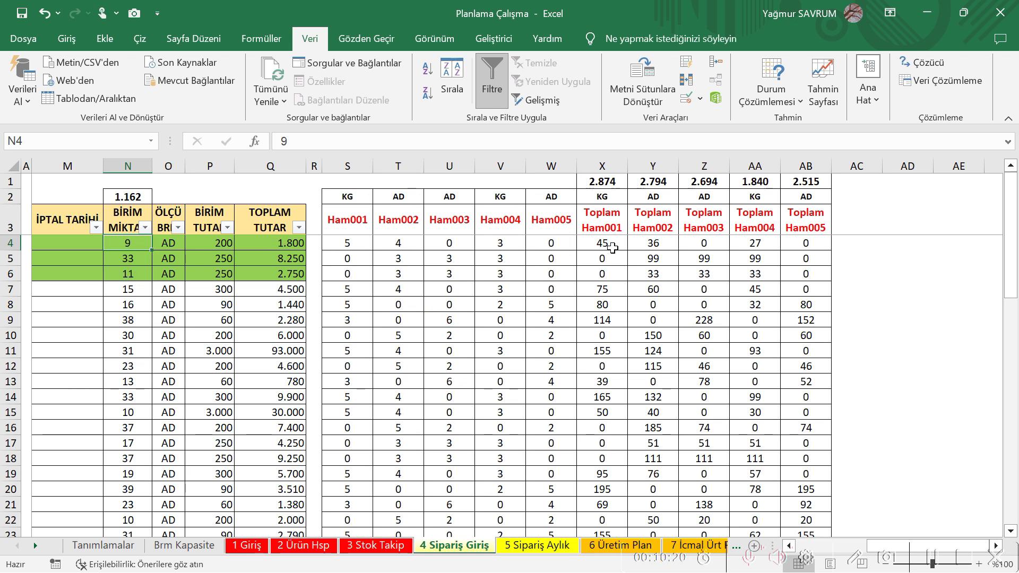
pyautogui.moveTo(600, 243); pyautogui.dragTo(805, 241)
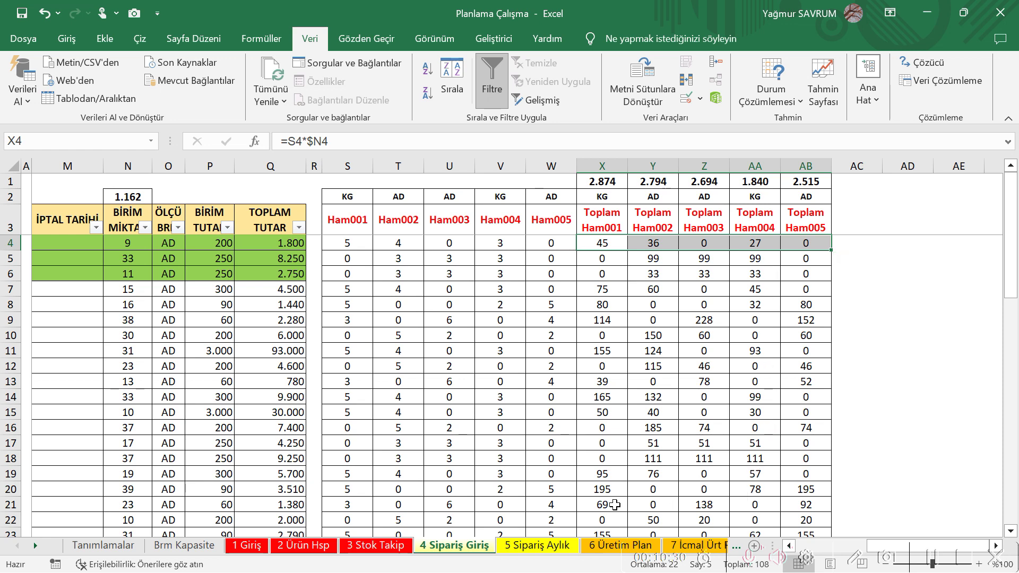
pyautogui.scroll(-3, 631, 322)
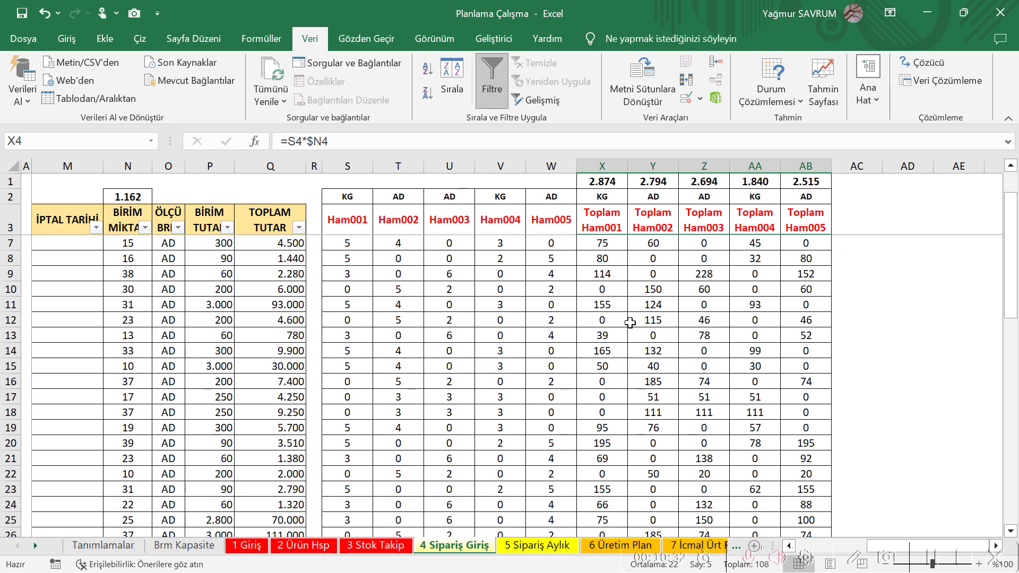
pyautogui.scroll(-7, 696, 355)
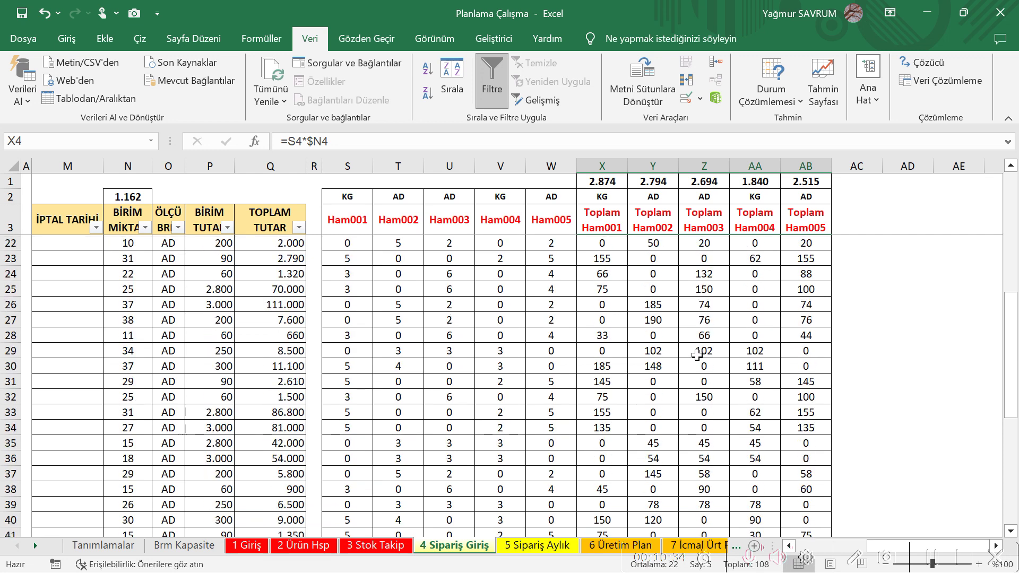
pyautogui.scroll(-2, 697, 354)
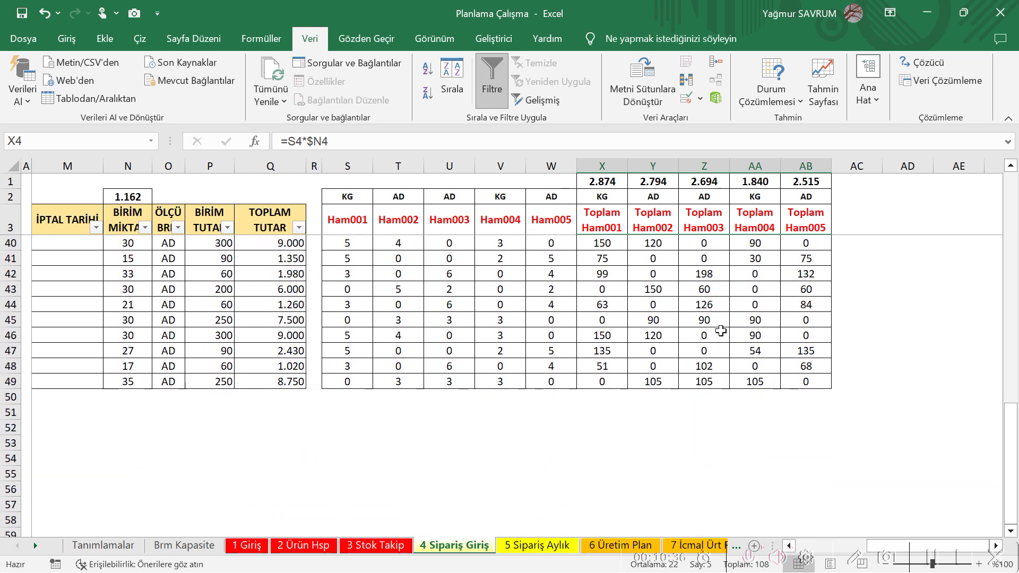
pyautogui.scroll(6, 733, 322)
pyautogui.scroll(6, 733, 322)
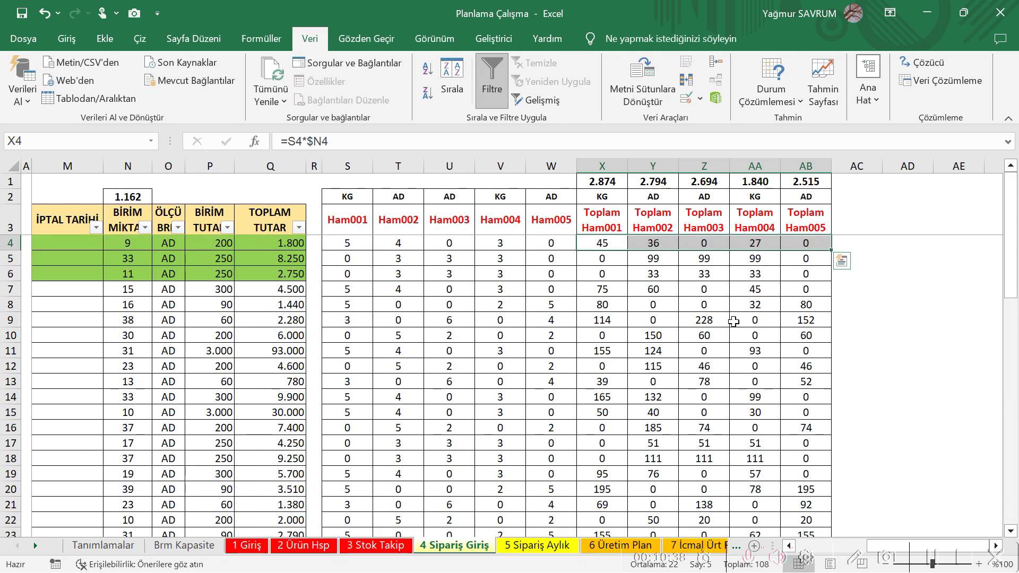
# Step: Look back across row 6 of 4 Sipariş Giriş to the order number columns, and return to the E4 formula on 3 Stok Takip
pyautogui.click(564, 273)
pyautogui.press('Left')
pyautogui.press('Left')
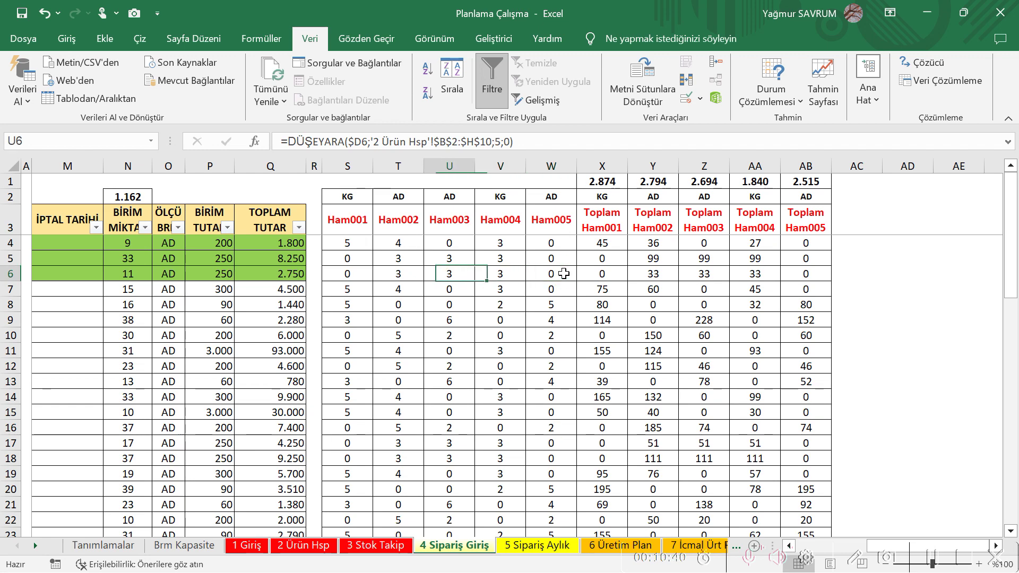
pyautogui.press('Left')
pyautogui.press('Left')
pyautogui.press('Left')
pyautogui.press('Left')
pyautogui.press('Left')
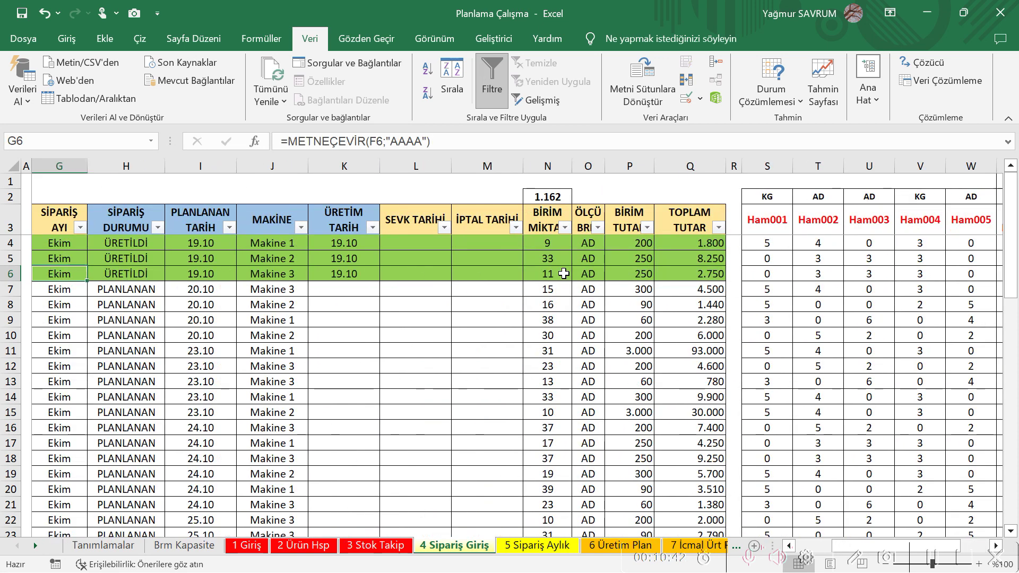
pyautogui.press('Left')
pyautogui.press('Left')
pyautogui.press('Left')
pyautogui.press('Left')
pyautogui.press('Left')
pyautogui.press('Left')
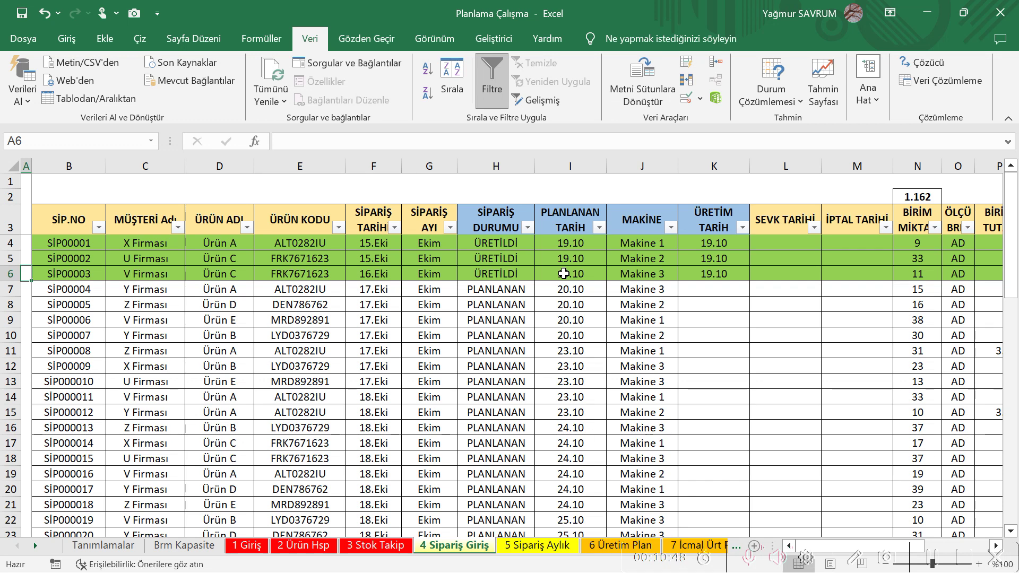
pyautogui.click(387, 547)
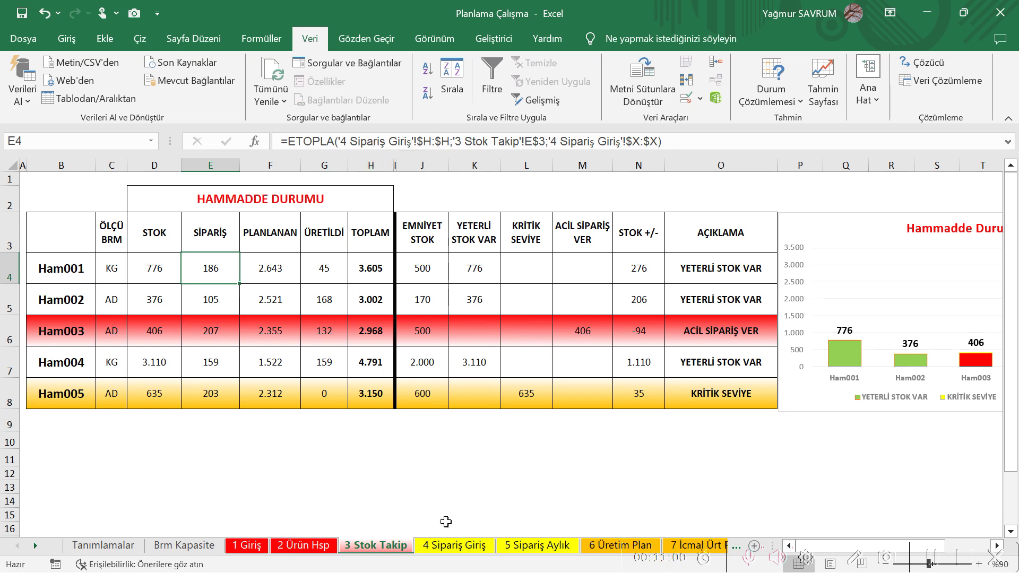
# Step: Match the E4 formula on 3 Stok Takip to its criteria range, SİPARİŞ DURUMU in column H of 4 Sipariş Giriş, and its E3 criterion
pyautogui.click(455, 547)
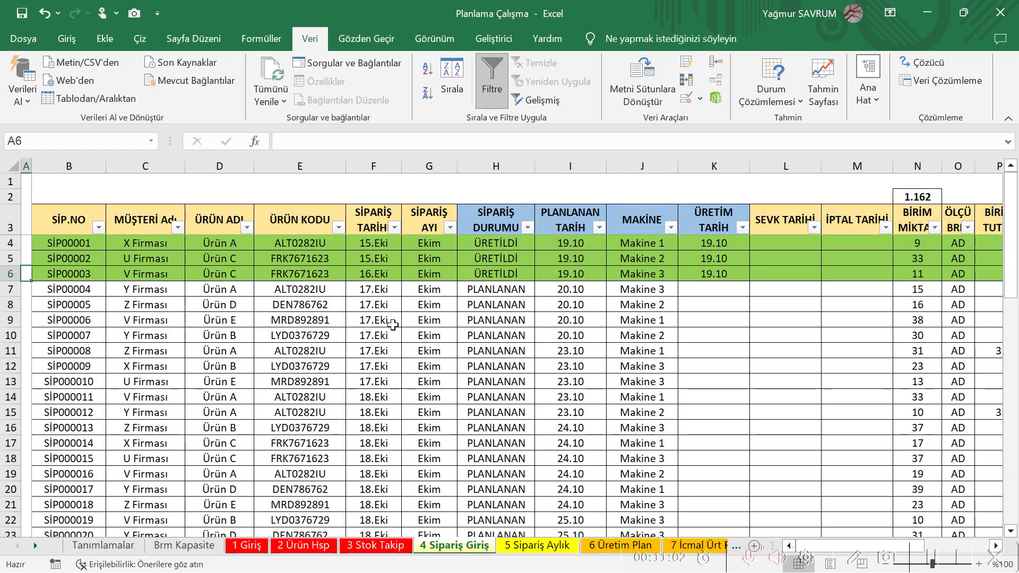
pyautogui.click(496, 166)
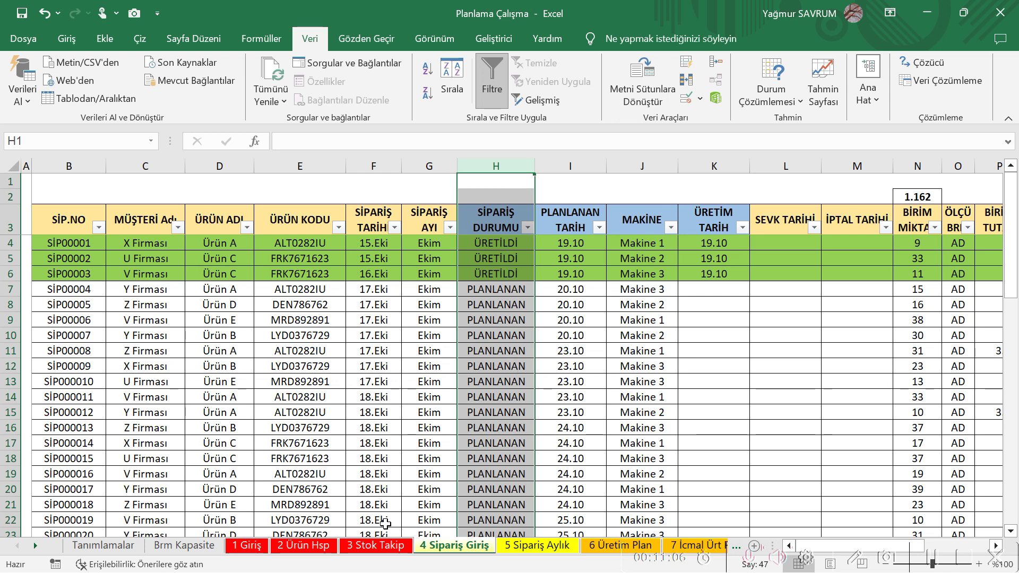
pyautogui.click(390, 547)
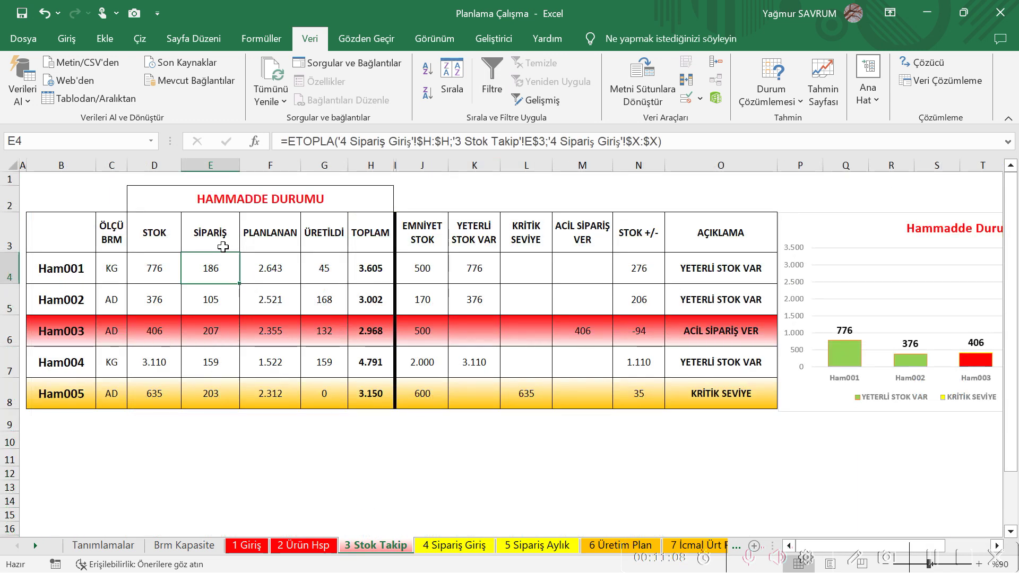
pyautogui.click(205, 233)
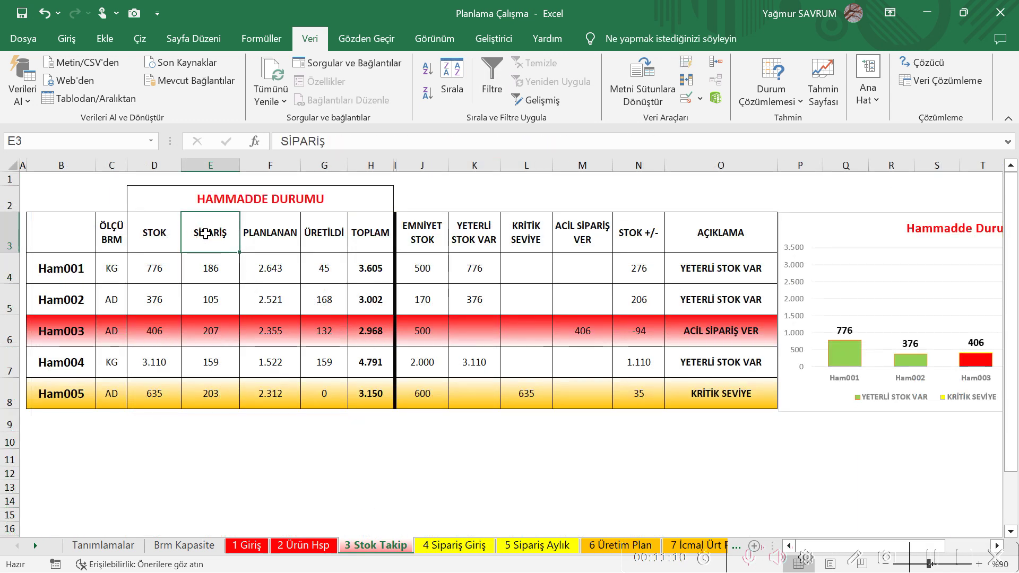
pyautogui.click(225, 266)
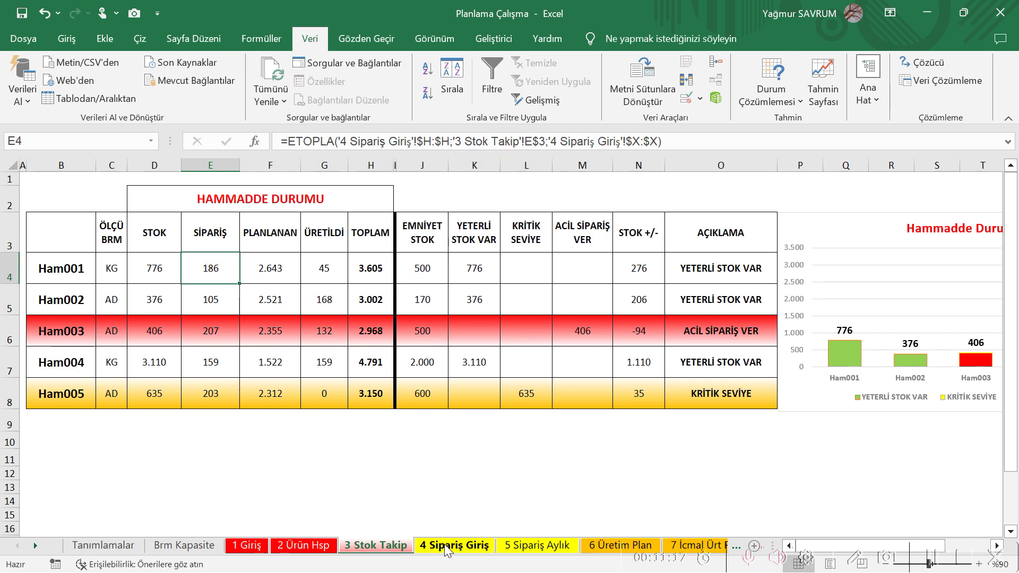
pyautogui.click(477, 545)
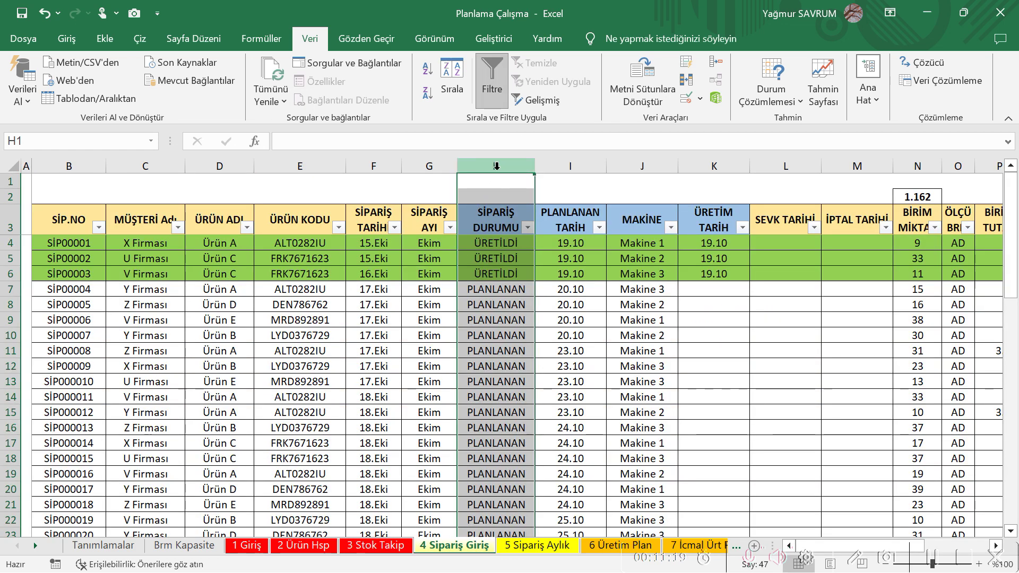
pyautogui.click(376, 545)
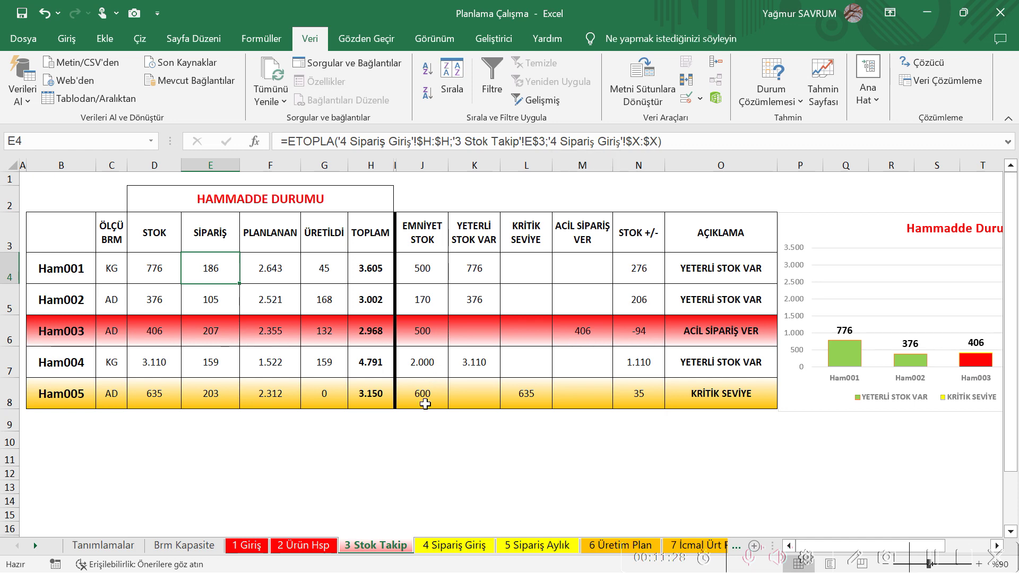
# Step: Trace the sum range of the E4 formula to the Toplam Ham001 column X on 4 Sipariş Giriş
pyautogui.click(447, 546)
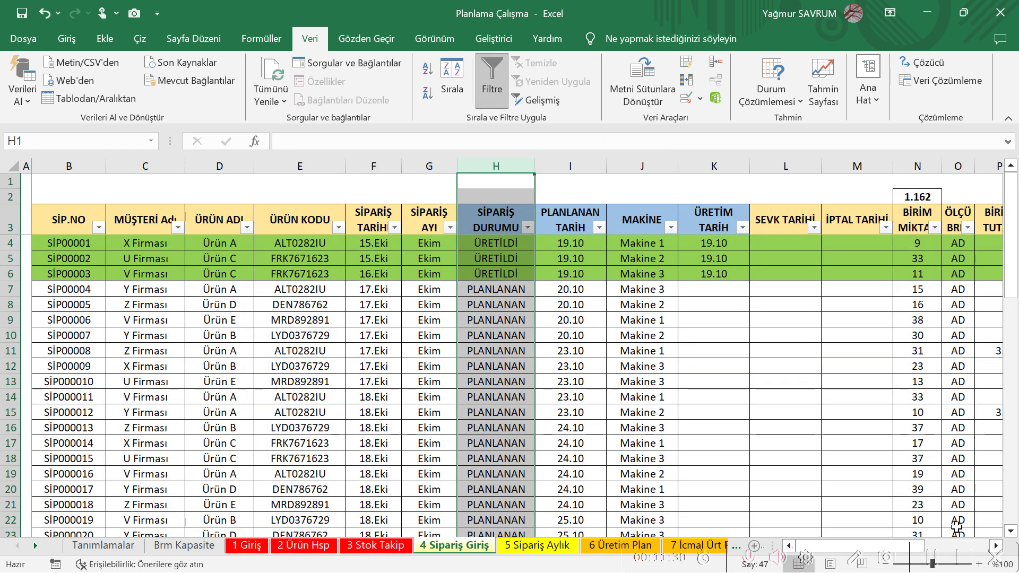
pyautogui.click(958, 426)
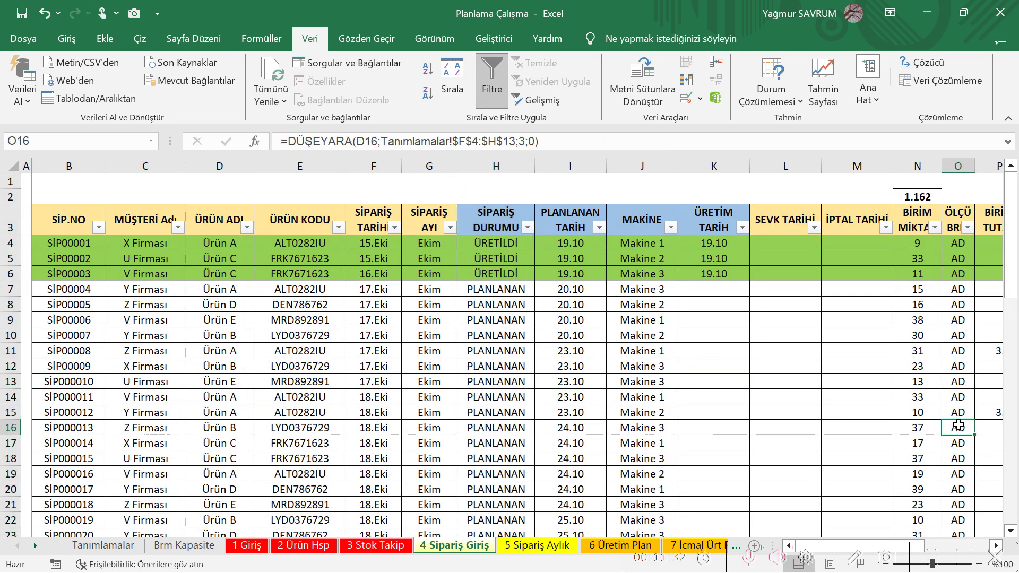
pyautogui.press('Right')
pyautogui.press('Right')
pyautogui.press('Right')
pyautogui.press('Right')
pyautogui.press('Right')
pyautogui.press('Right')
pyautogui.press('Right')
pyautogui.press('Right')
pyautogui.press('Right')
pyautogui.press('Right')
pyautogui.press('Right')
pyautogui.press('Right')
pyautogui.press('Right')
pyautogui.press('Right')
pyautogui.press('Right')
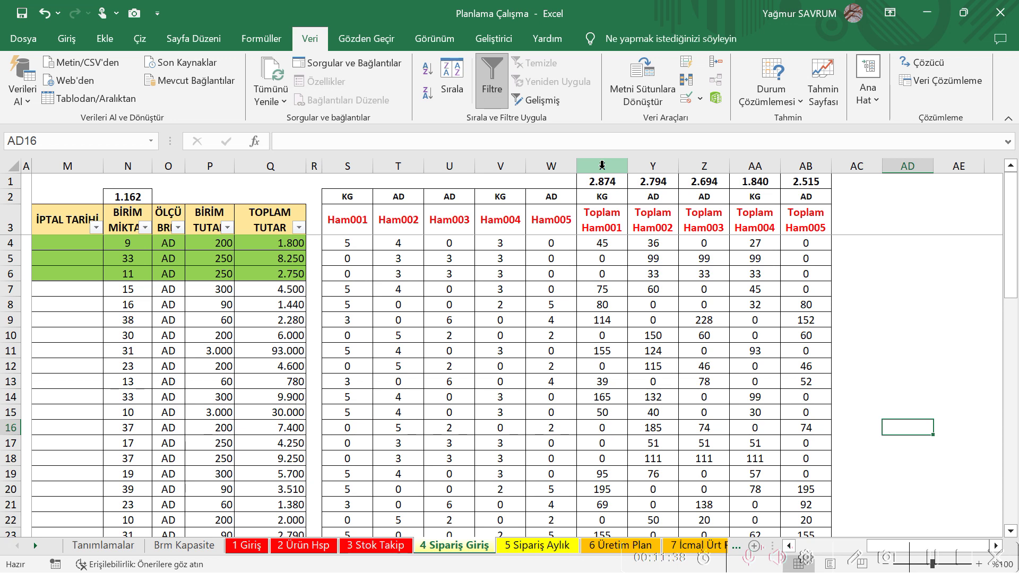
pyautogui.click(389, 545)
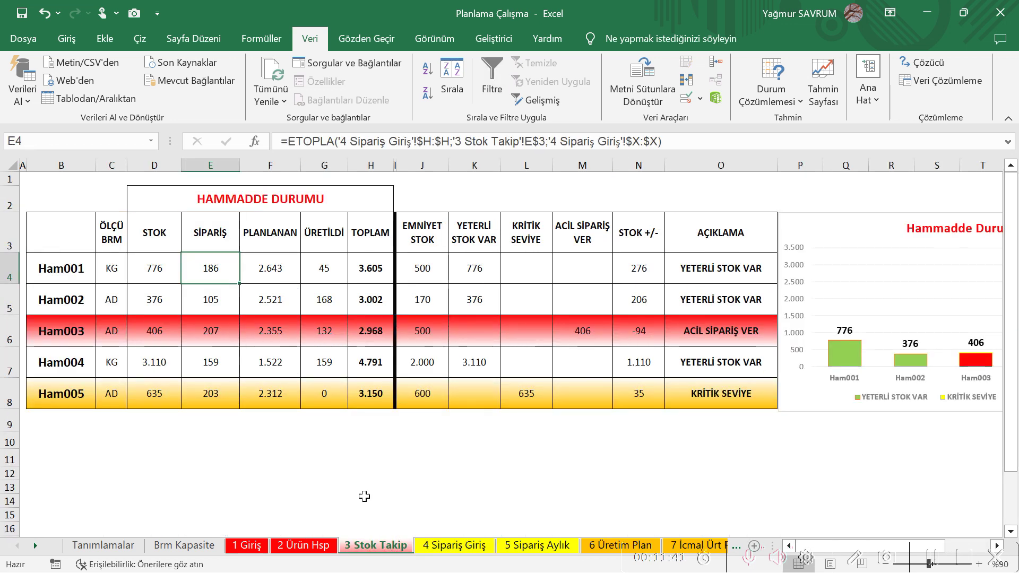
# Step: Check the Ham001 label in B4 and the SİPARİŞ header in row 3 against the E$3 reference in the E4 formula
pyautogui.click(57, 270)
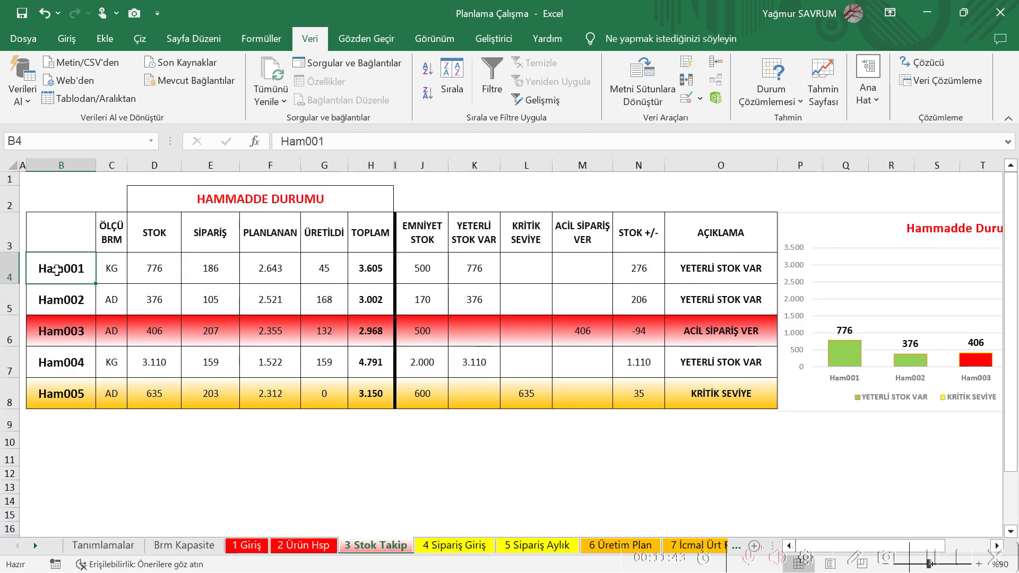
pyautogui.click(213, 273)
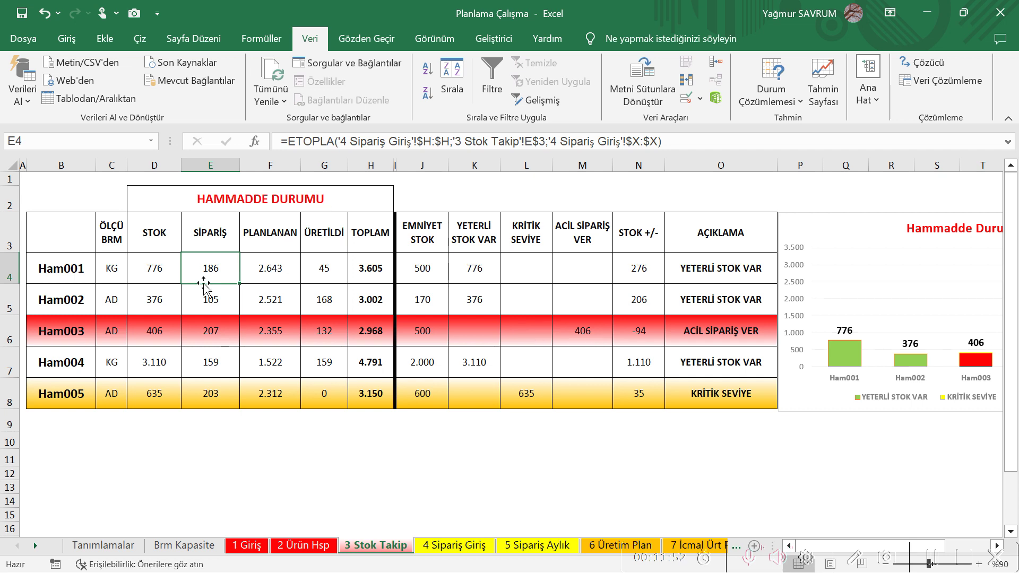
pyautogui.click(212, 234)
pyautogui.click(11, 235)
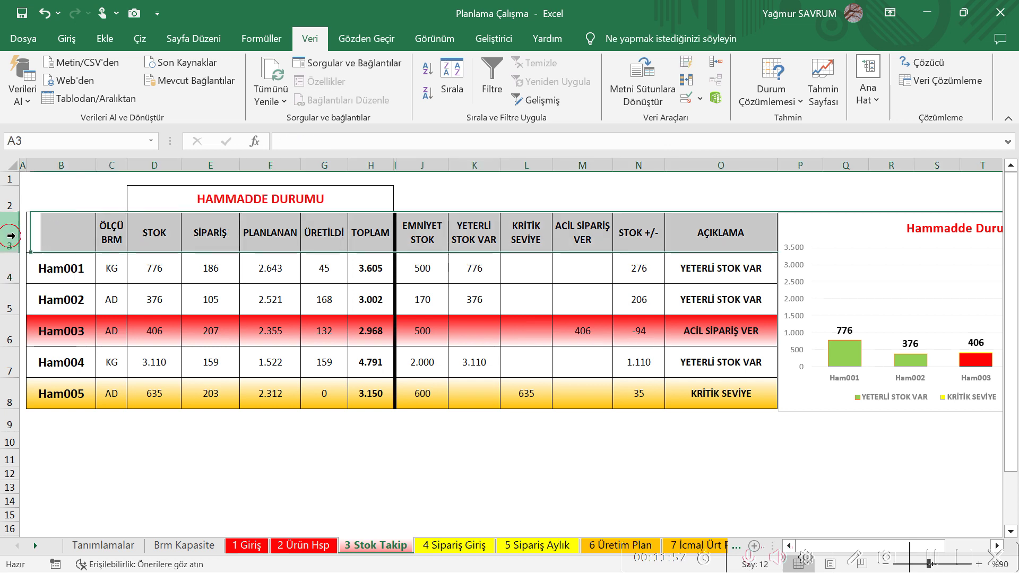
pyautogui.click(229, 269)
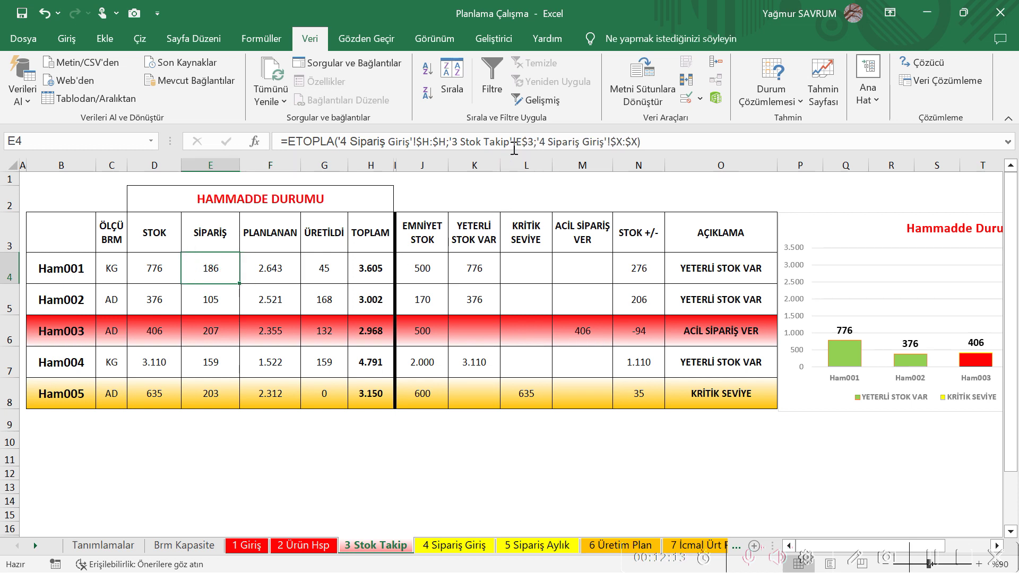
# Step: Inspect the Ham001 PLANLANAN formula in F4, focusing on its F$3 criterion, and the ÜRETİLDİ formula in G4
pyautogui.click(266, 270)
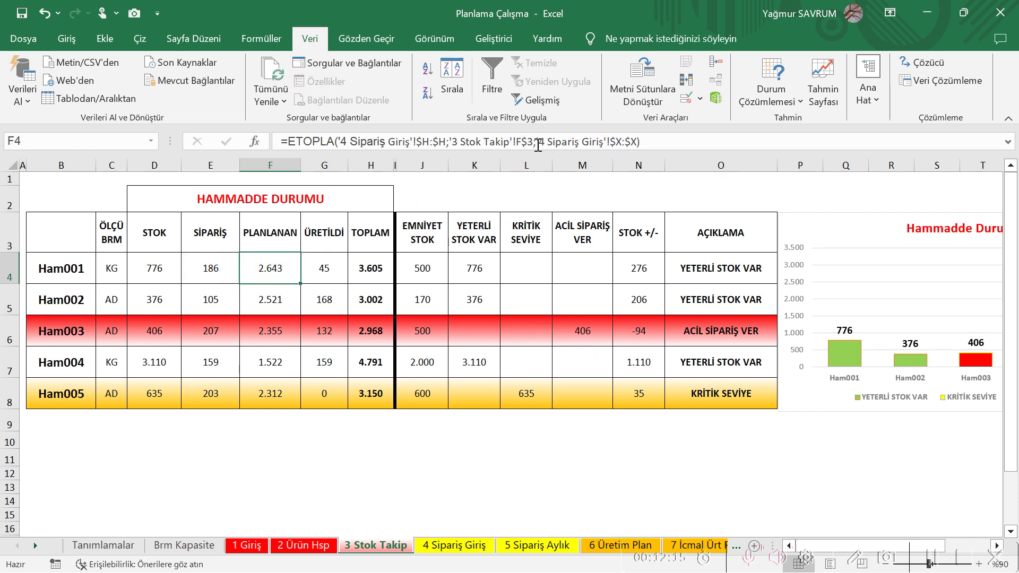
pyautogui.moveTo(516, 141); pyautogui.dragTo(527, 141)
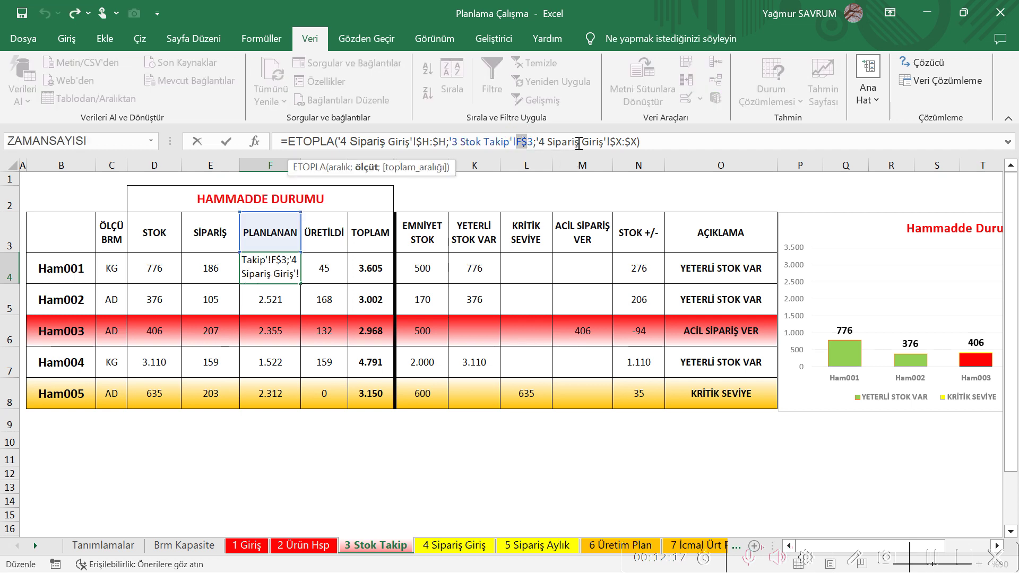
pyautogui.click(332, 272)
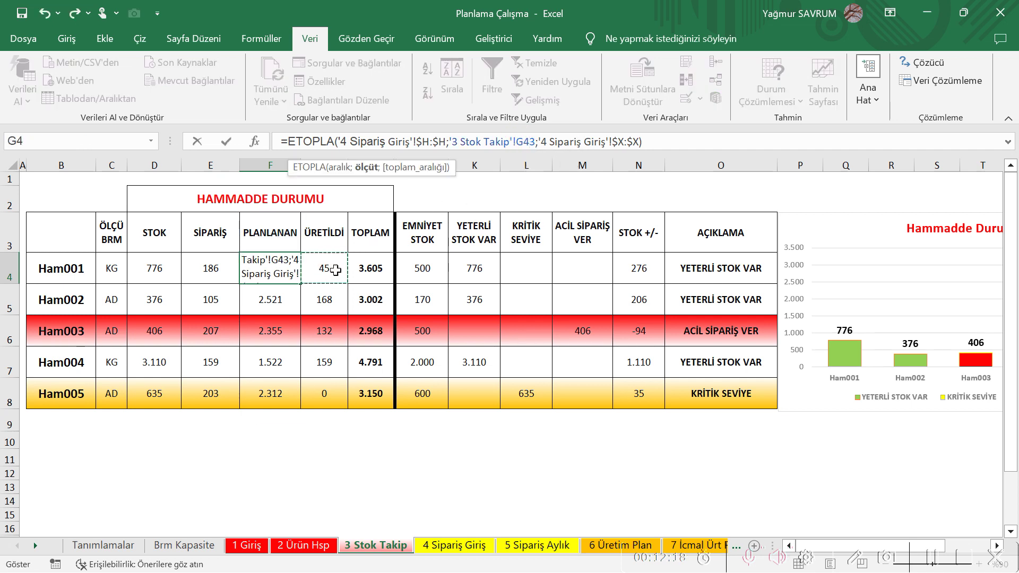
pyautogui.press('Escape')
pyautogui.click(330, 270)
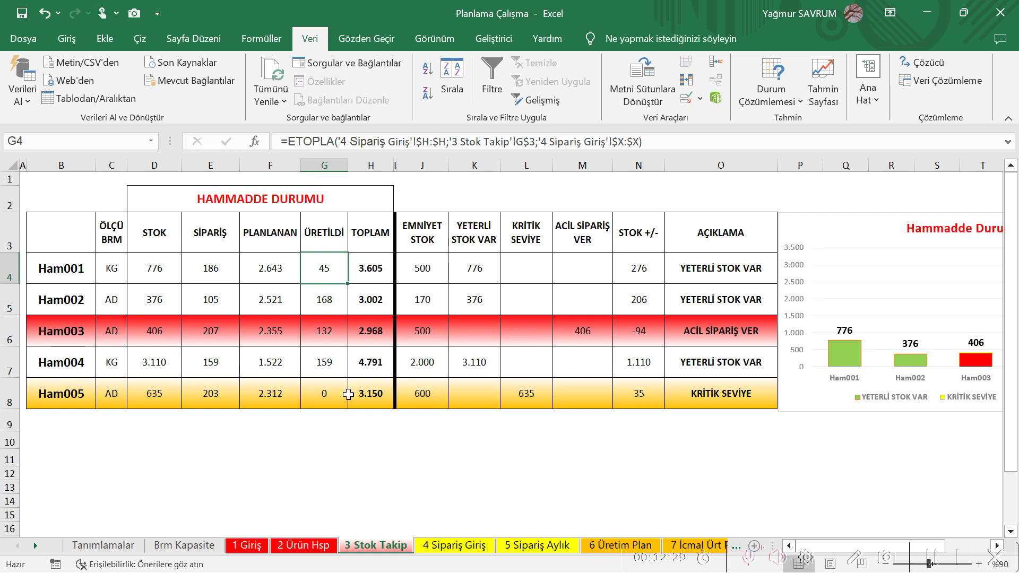
# Step: Compare the SİPARİŞ formulas in E4 and E5, and check the Ham002 sum range $Y:$Y against 4 Sipariş Giriş
pyautogui.click(210, 269)
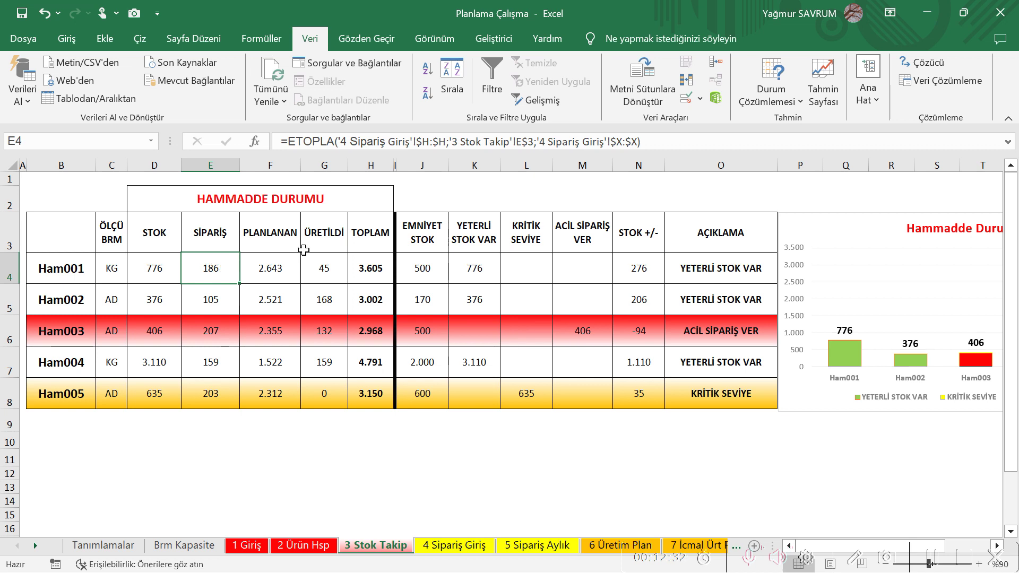
pyautogui.click(222, 302)
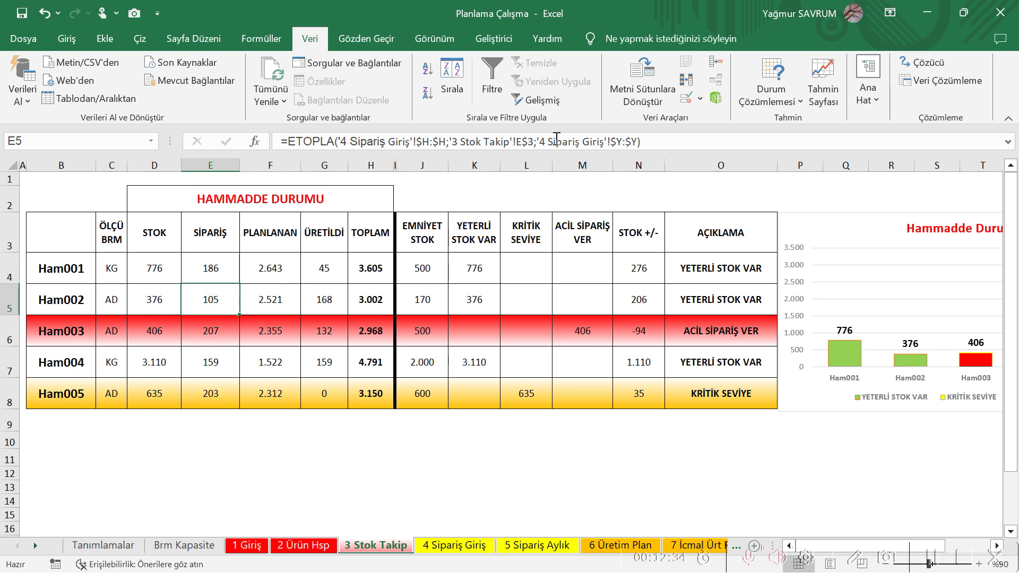
pyautogui.click(609, 141)
pyautogui.moveTo(606, 141); pyautogui.dragTo(639, 142)
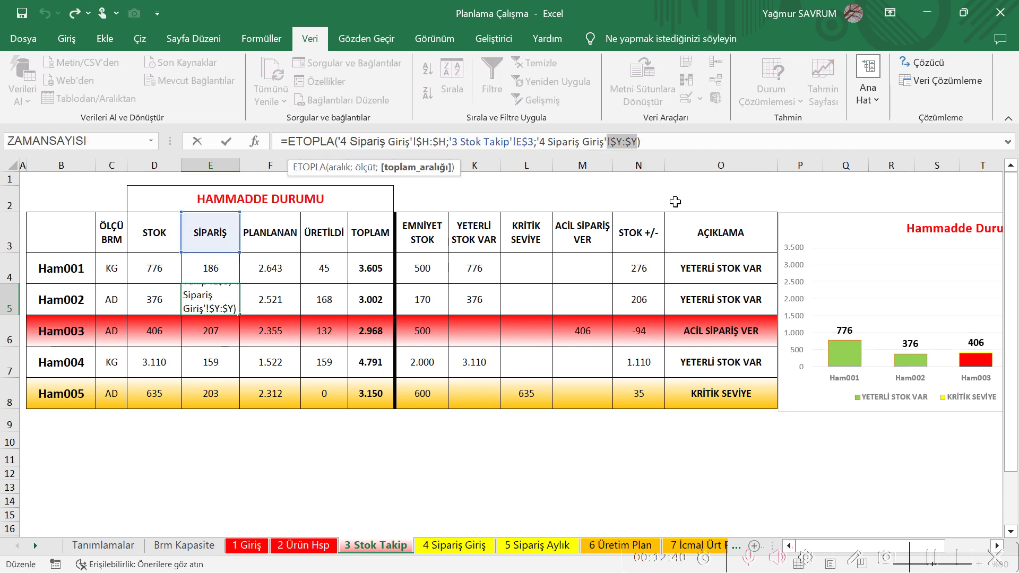
pyautogui.hotkey('ctrl', 'Return')
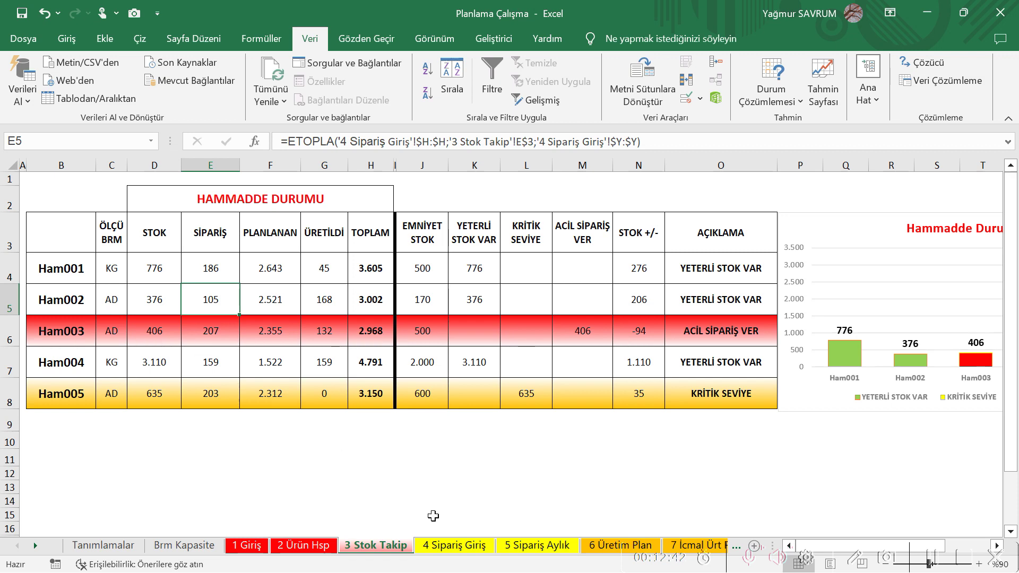
pyautogui.click(452, 545)
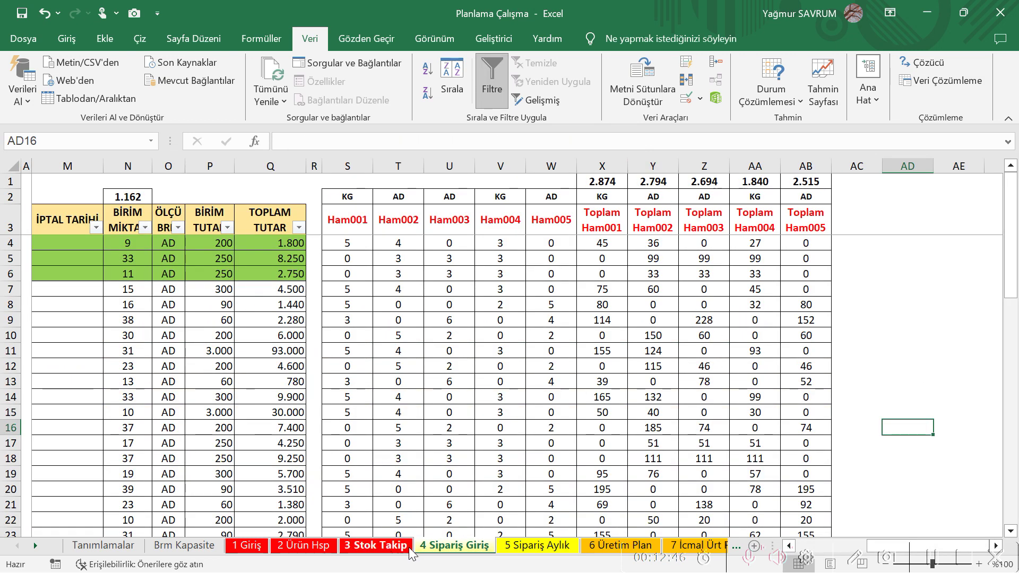
pyautogui.click(386, 545)
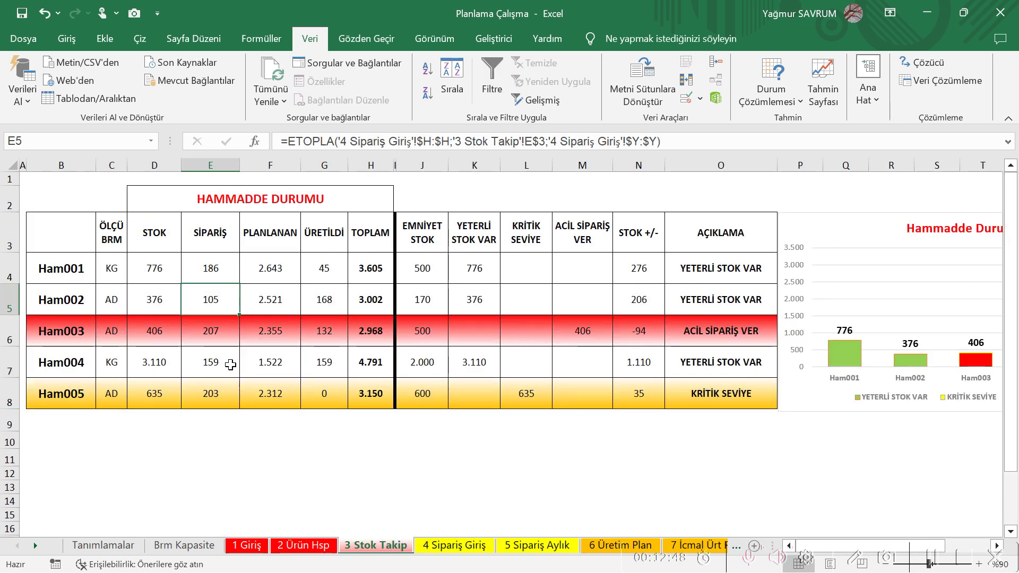
# Step: Examine the SİPARİŞ, PLANLANAN and ÜRETİLDİ cells for Ham002 to Ham005, comparing the sum column used in each row's formula
pyautogui.moveTo(225, 301); pyautogui.dragTo(321, 300)
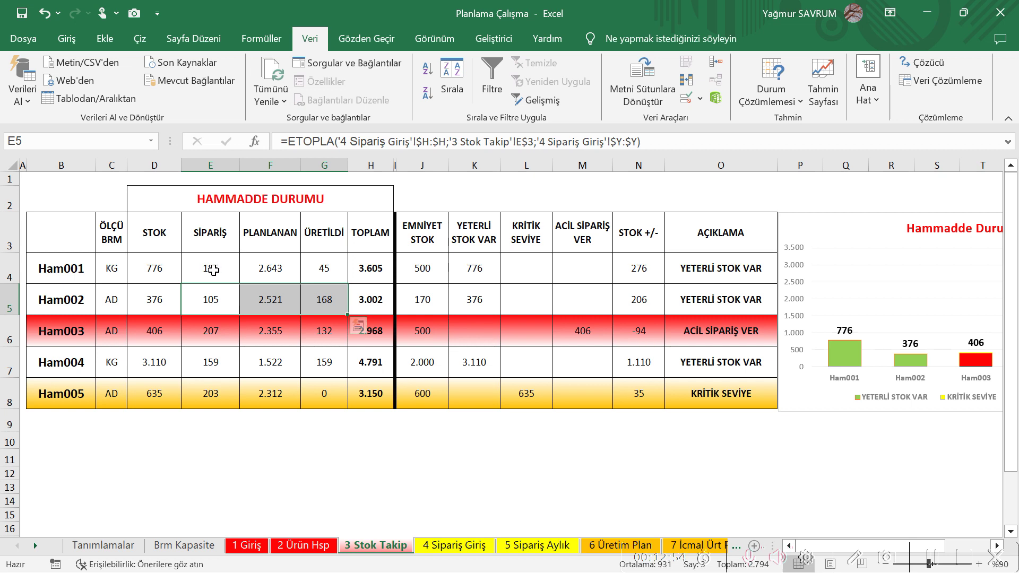
pyautogui.click(210, 334)
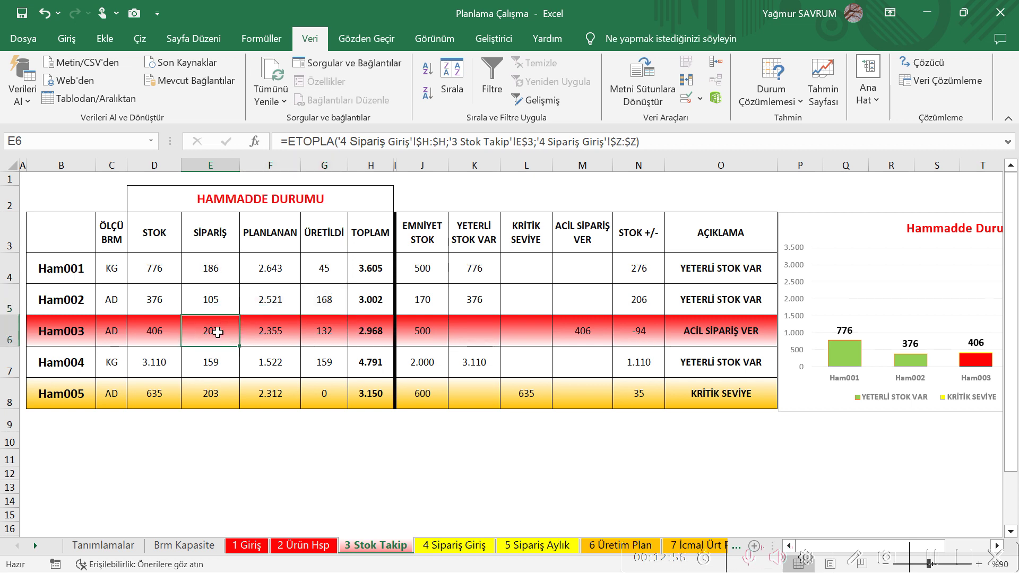
pyautogui.doubleClick(612, 146)
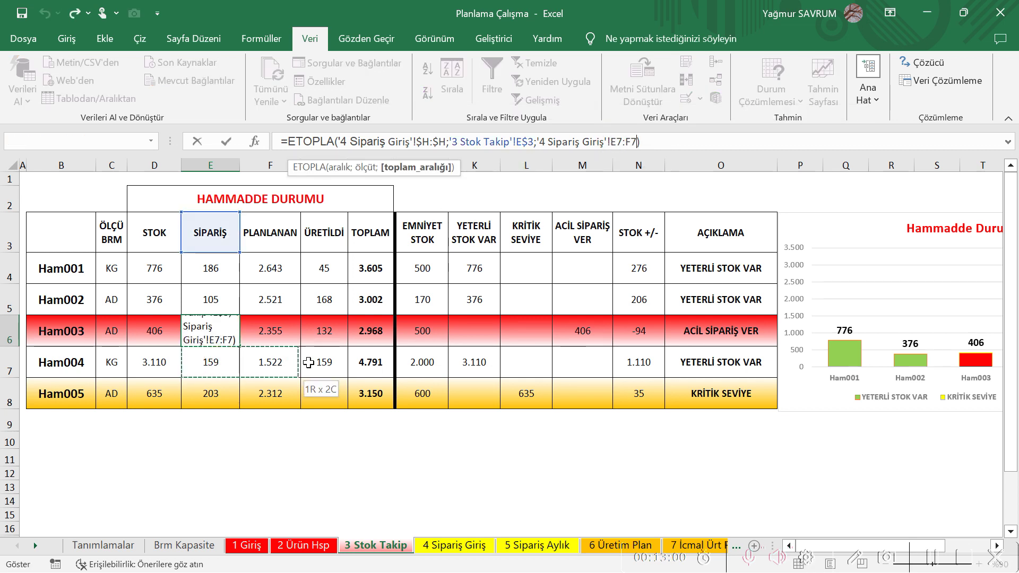
pyautogui.press('Escape')
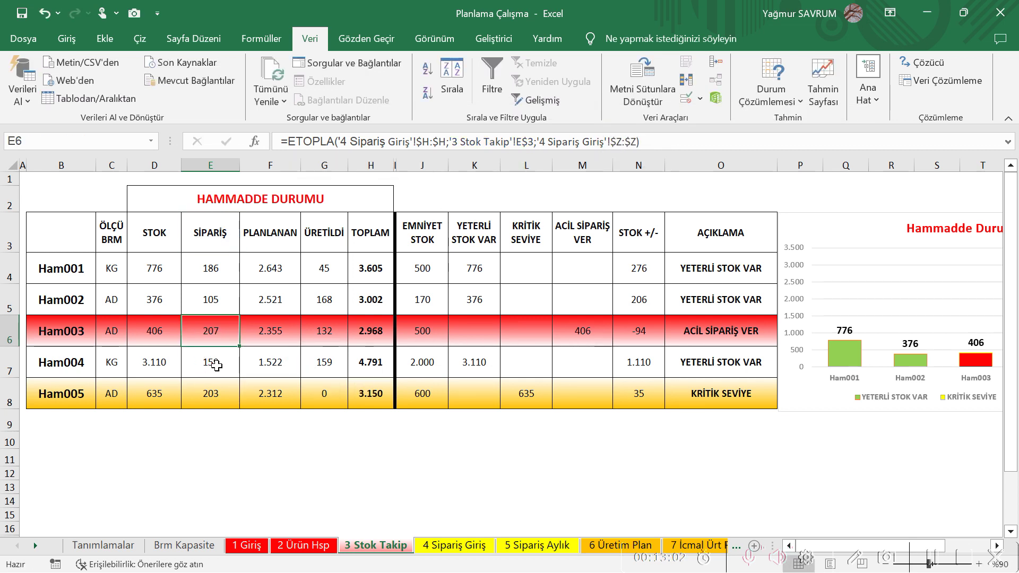
pyautogui.moveTo(212, 361); pyautogui.dragTo(311, 363)
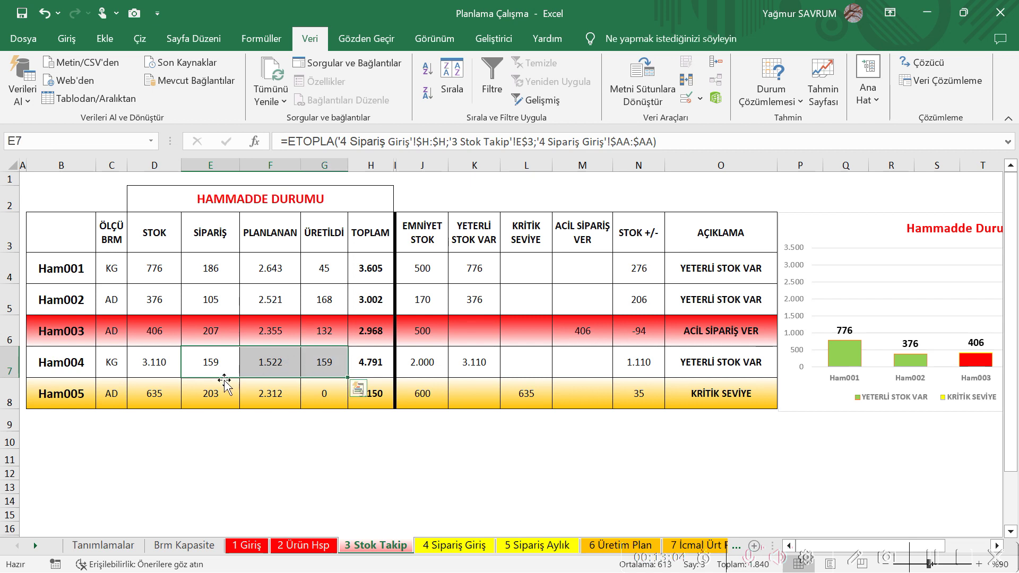
pyautogui.moveTo(210, 393); pyautogui.dragTo(322, 393)
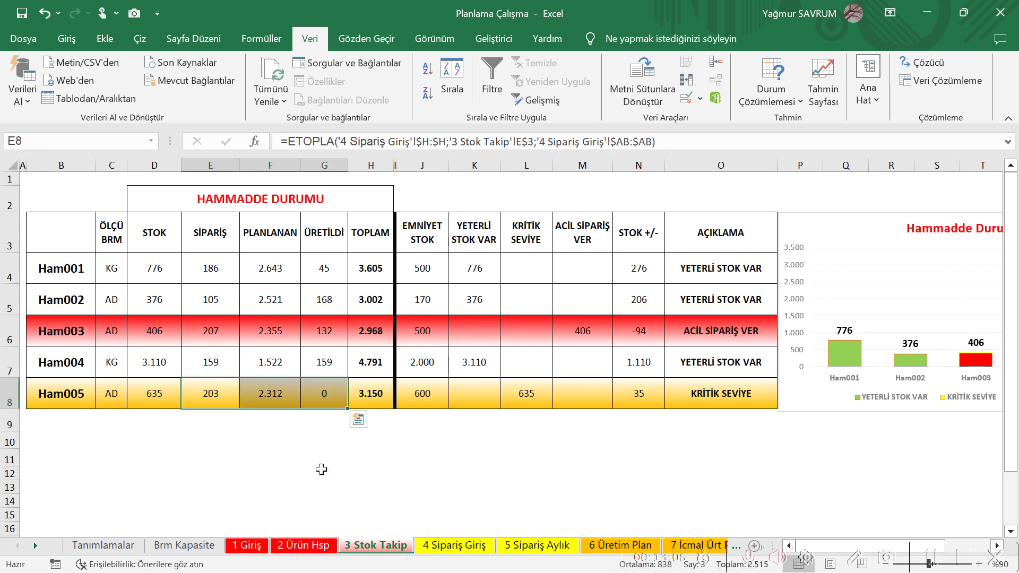
# Step: Review the Ham001 SİPARİŞ, PLANLANAN and ÜRETİLDİ formulas in row 4, and the STOK formula in D4 that subtracts them
pyautogui.moveTo(614, 139); pyautogui.dragTo(656, 142)
pyautogui.write('$X:$X')
pyautogui.press('Return')
pyautogui.click(211, 269)
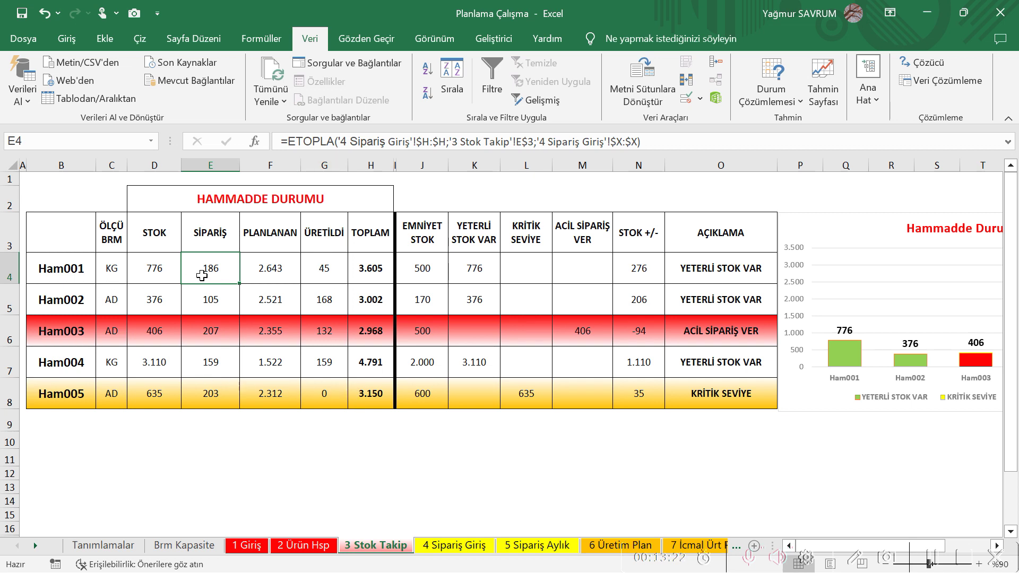
pyautogui.click(284, 268)
pyautogui.click(309, 270)
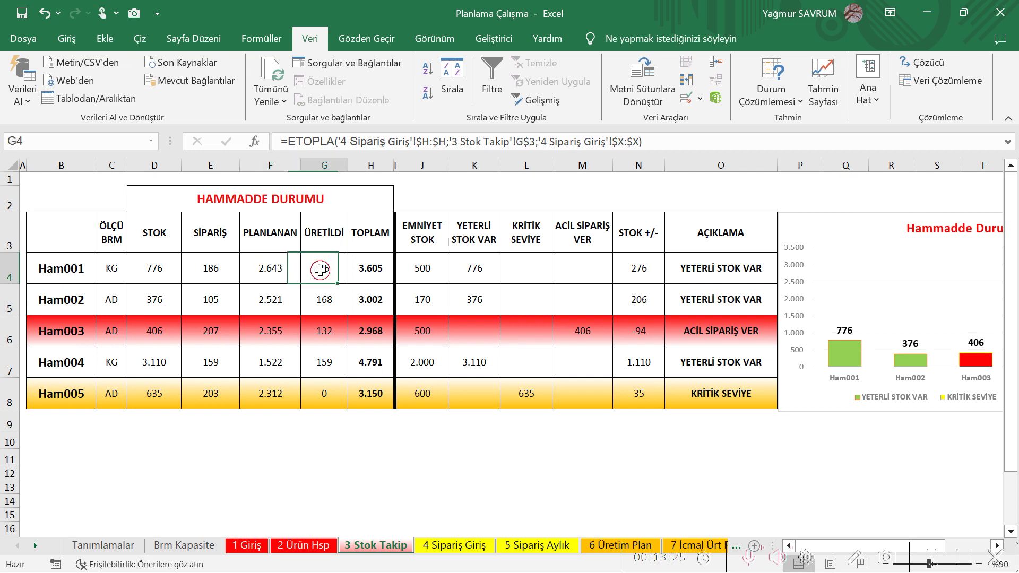
pyautogui.click(160, 272)
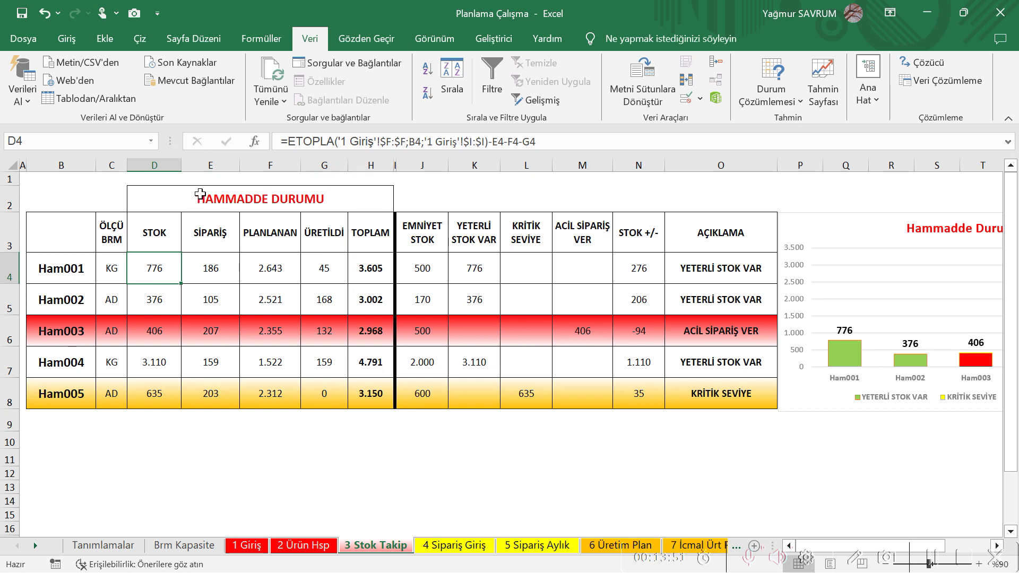
# Step: Hide the ÜRETİLDİ column G on the 3 Stok Takip sheet
pyautogui.click(325, 165)
pyautogui.rightClick(324, 165)
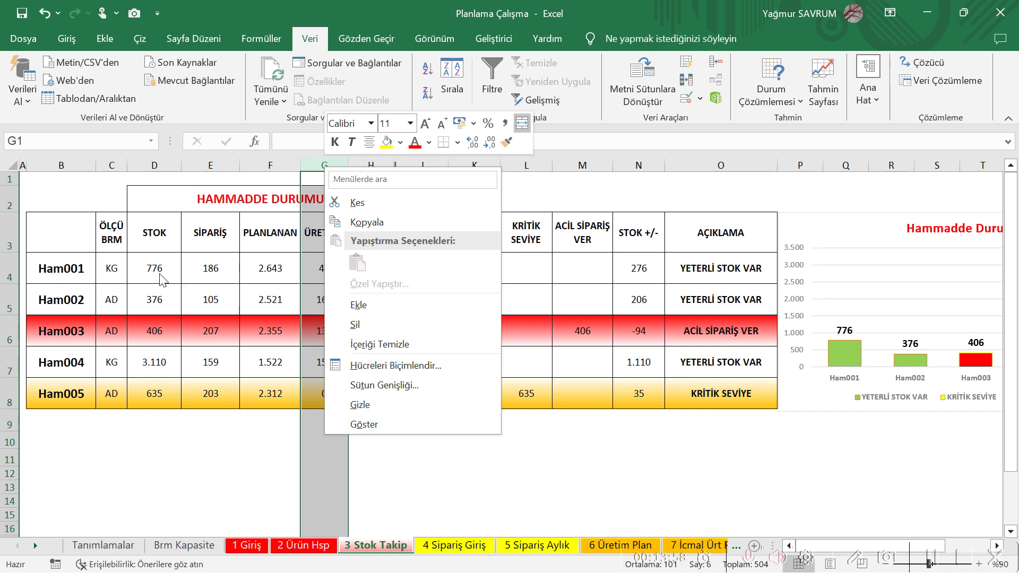
pyautogui.click(383, 404)
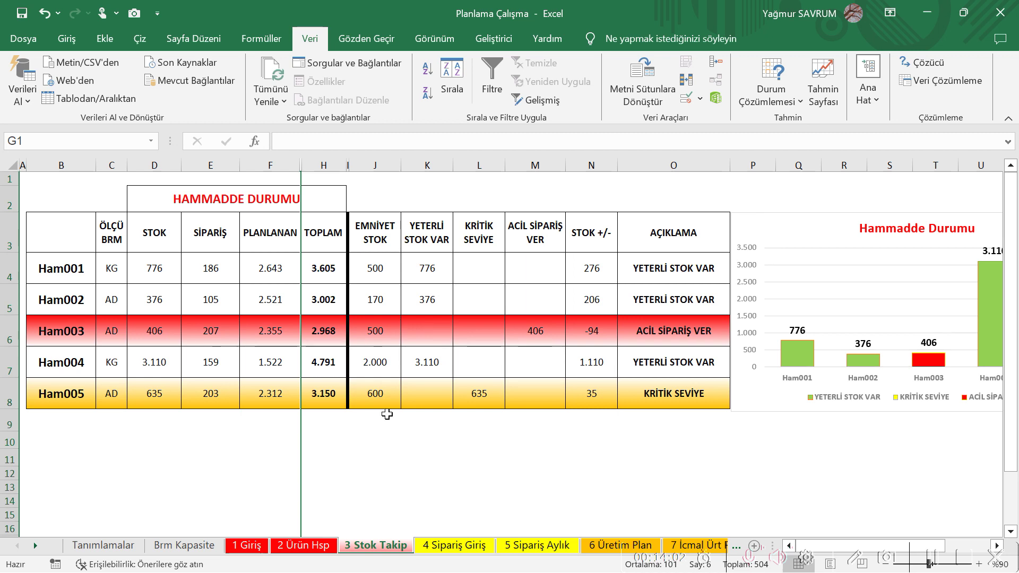
# Step: Check the TOPLAM formula in H4, the EMNİYET STOK values in J4:J8 and the stock level columns in K4:M8
pyautogui.click(327, 274)
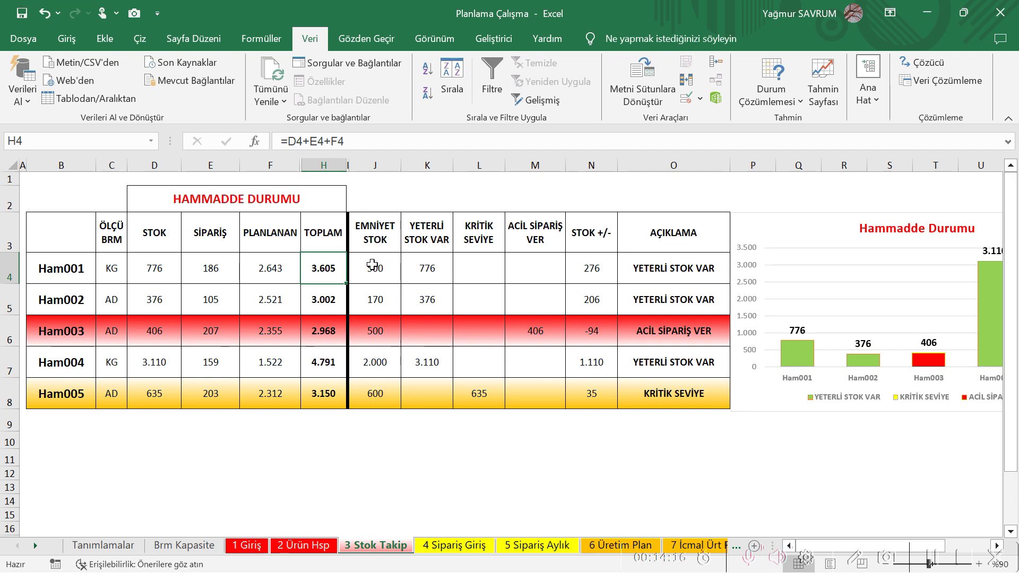
pyautogui.moveTo(378, 267); pyautogui.dragTo(382, 395)
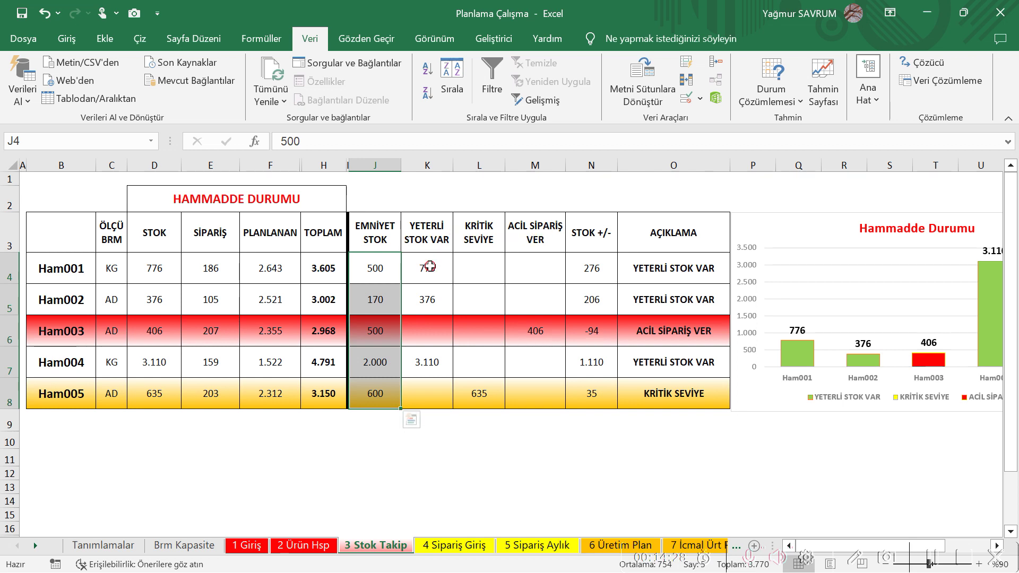
pyautogui.moveTo(428, 265); pyautogui.dragTo(529, 395)
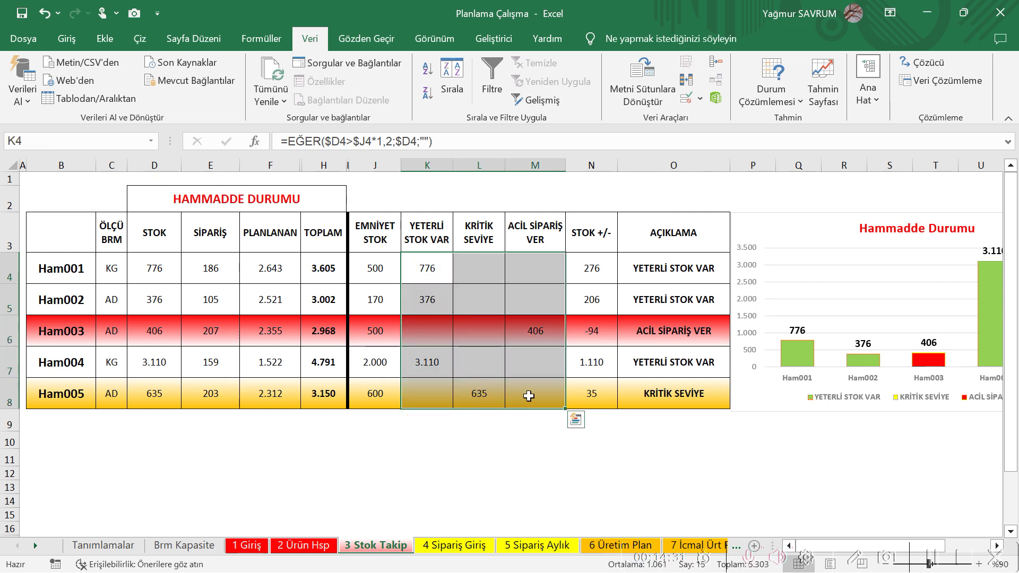
# Step: Compare the Ham001 STOK cell D4 with the YETERLİ STOK VAR, KRİTİK SEVİYE and ACİL SİPARİŞ VER formulas in K4, L4 and M4
pyautogui.click(429, 267)
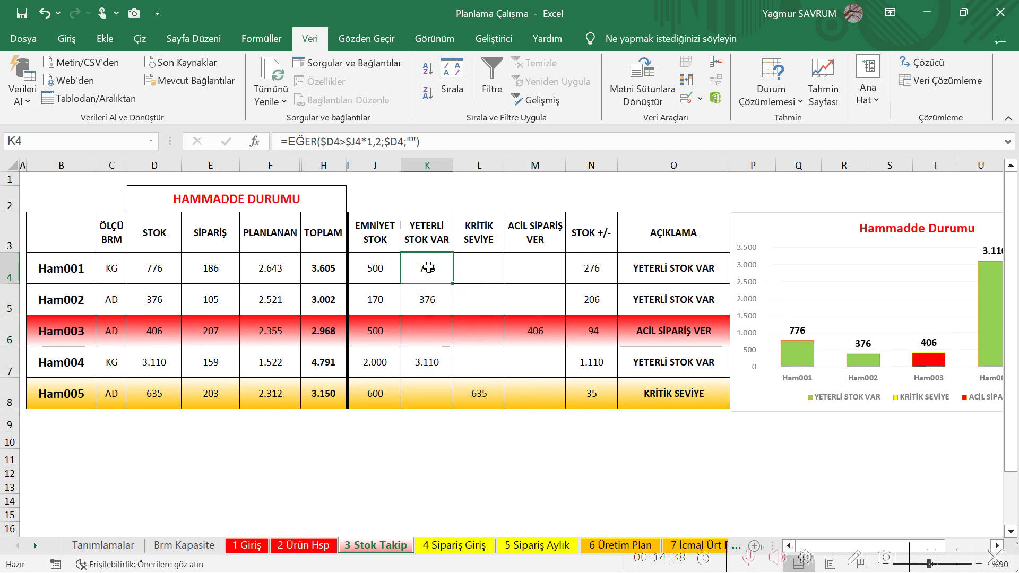
pyautogui.click(149, 269)
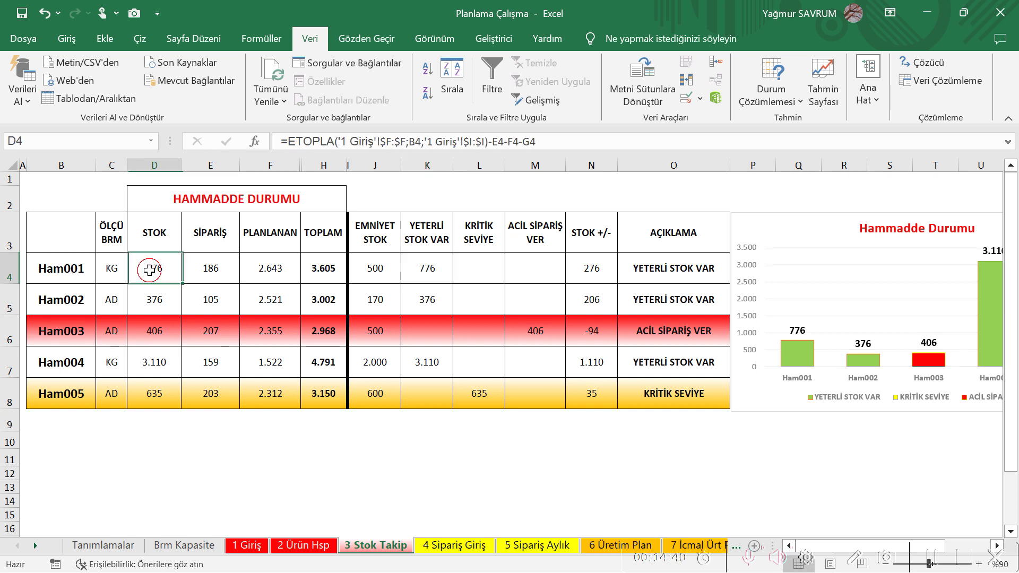
pyautogui.click(433, 271)
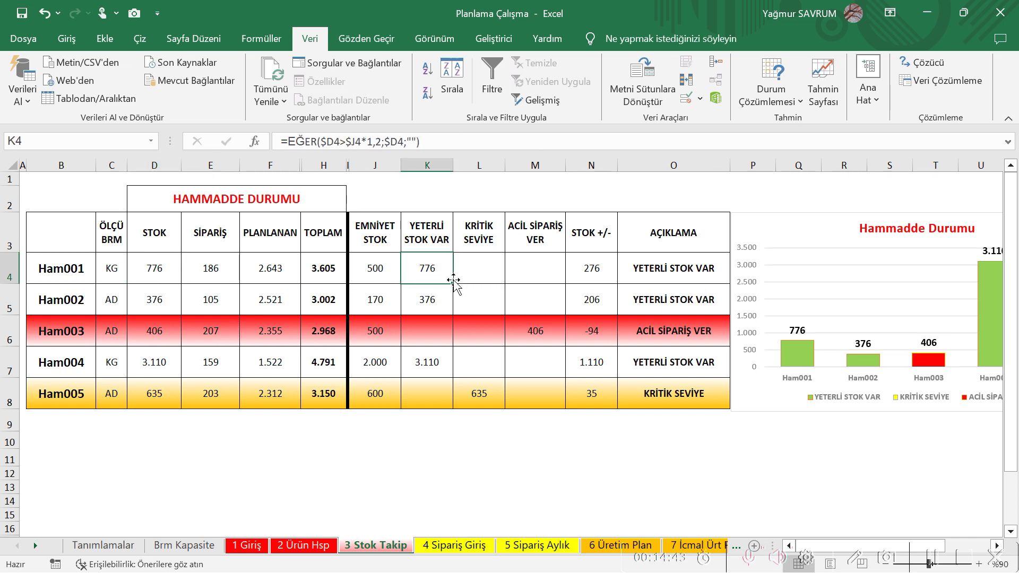
pyautogui.click(480, 269)
pyautogui.click(540, 266)
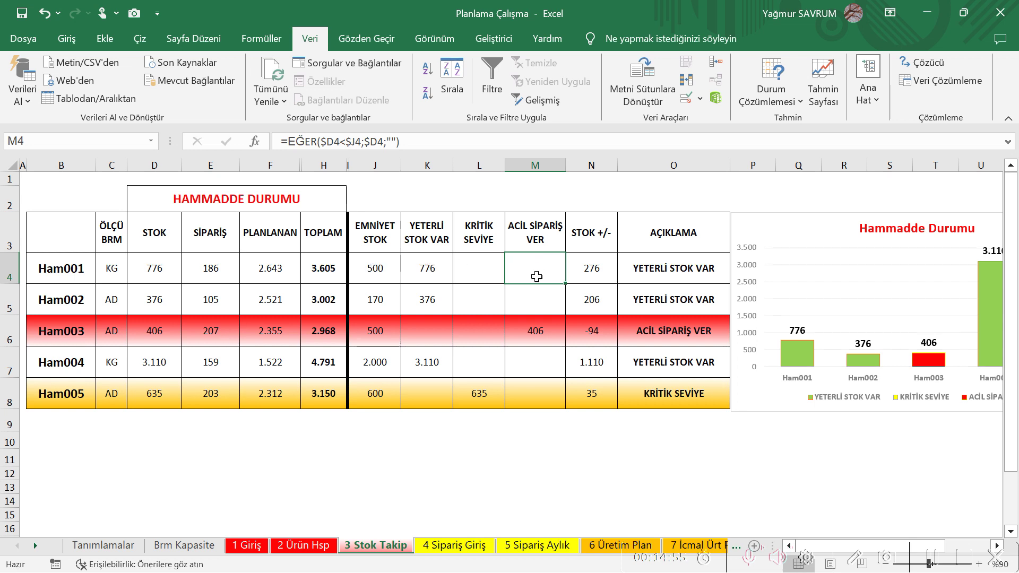
# Step: Check the ACİL SİPARİŞ VER cell for Ham003, Ham005's EMNİYET STOK and KRİTİK SEVİYE, and YETERLİ STOK VAR for Ham001 and Ham004
pyautogui.click(538, 333)
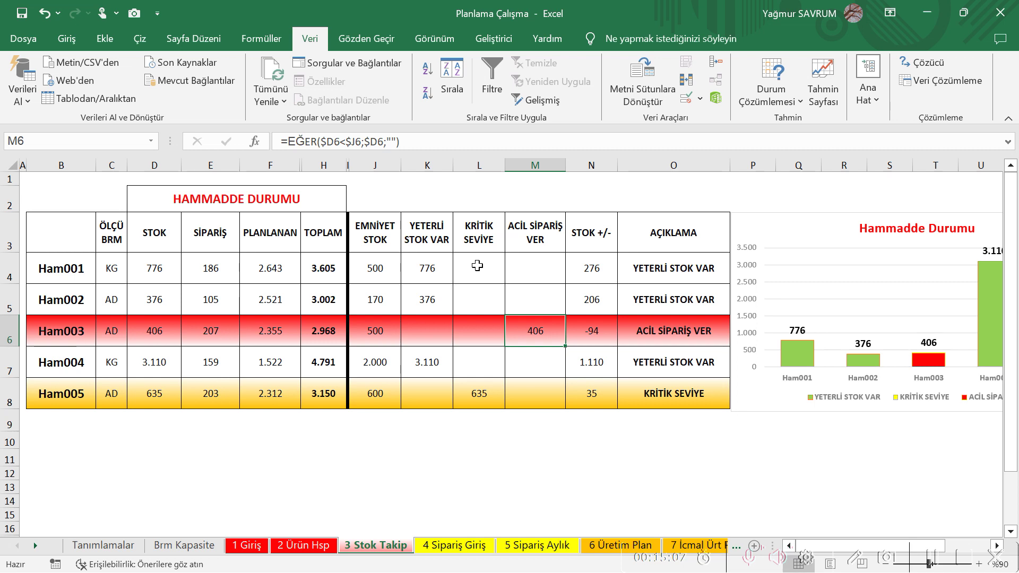
pyautogui.click(373, 393)
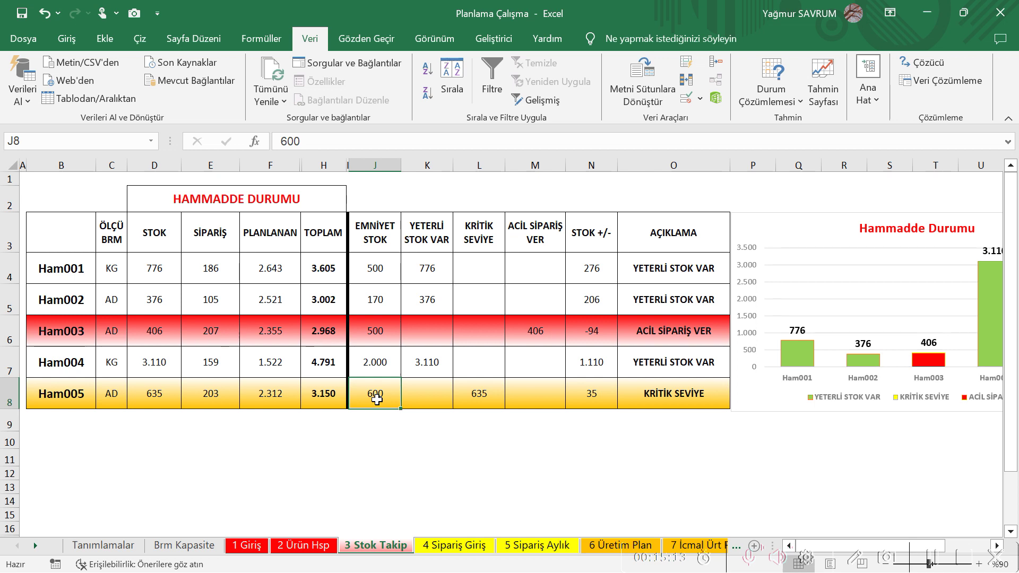
pyautogui.click(482, 395)
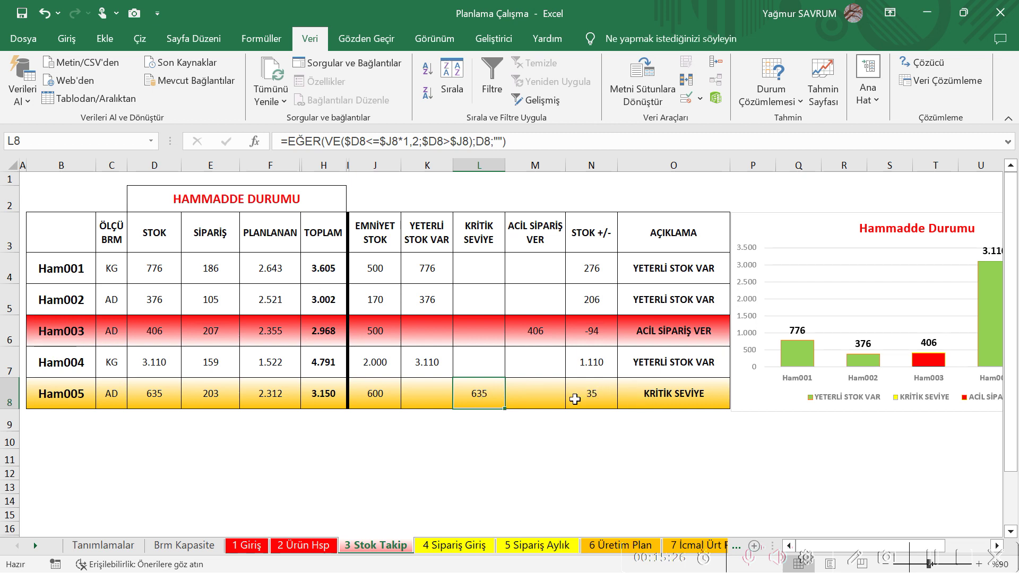
pyautogui.click(431, 266)
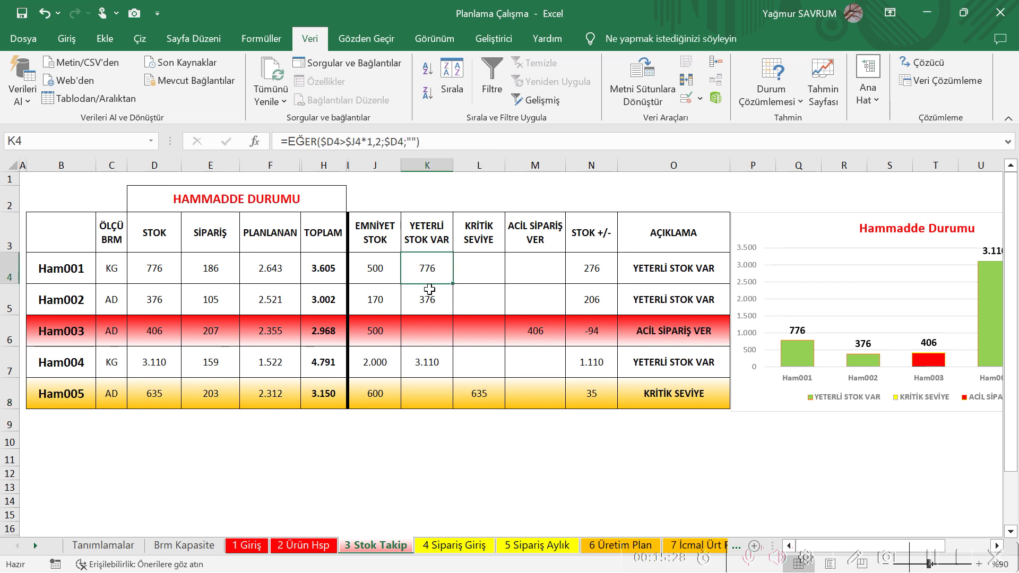
pyautogui.click(428, 361)
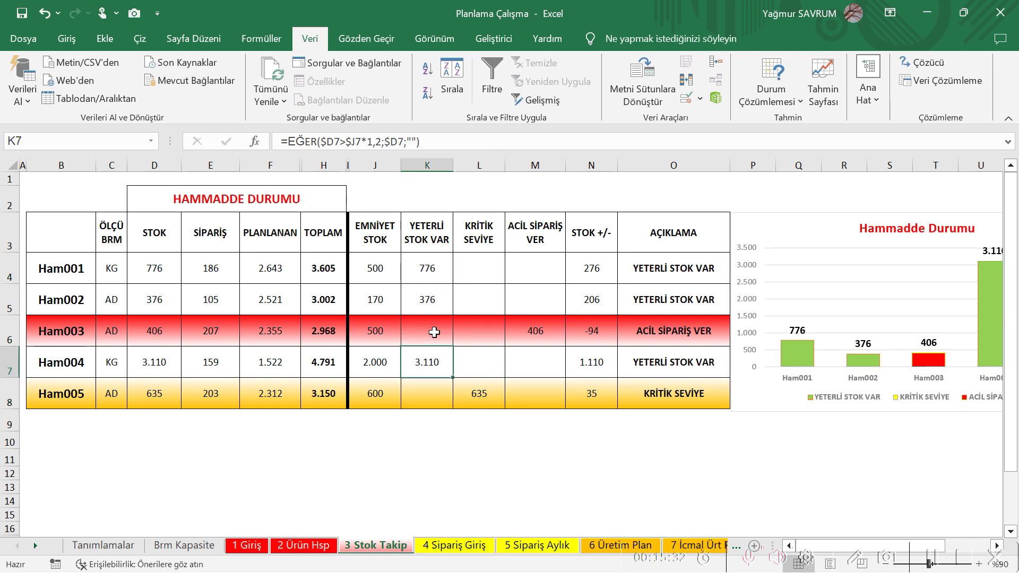
# Step: Inspect the cell references in the YETERLİ STOK VAR formula in K4 and compare it with the KRİTİK SEVİYE formula in L4
pyautogui.click(432, 268)
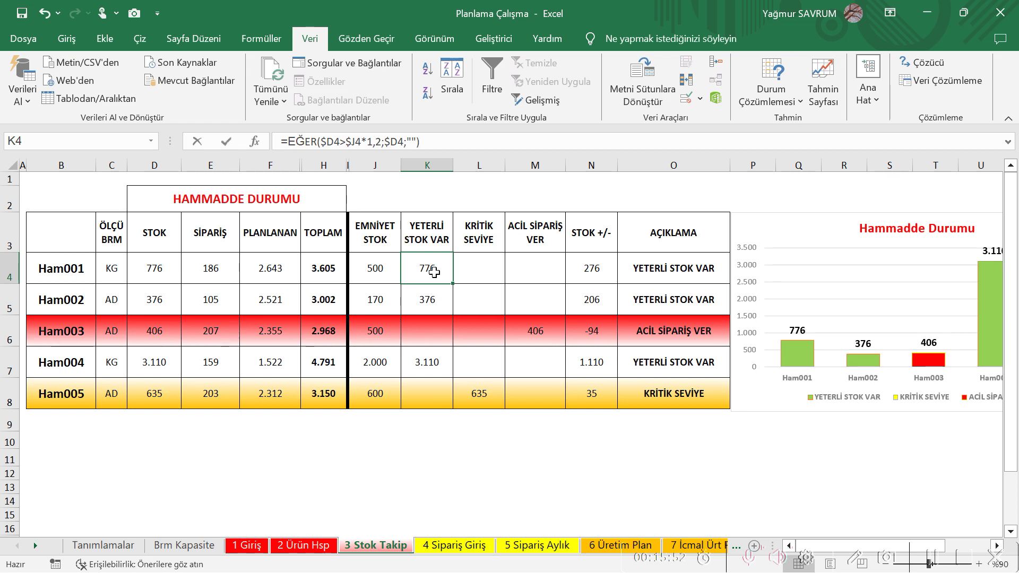
pyautogui.doubleClick(434, 273)
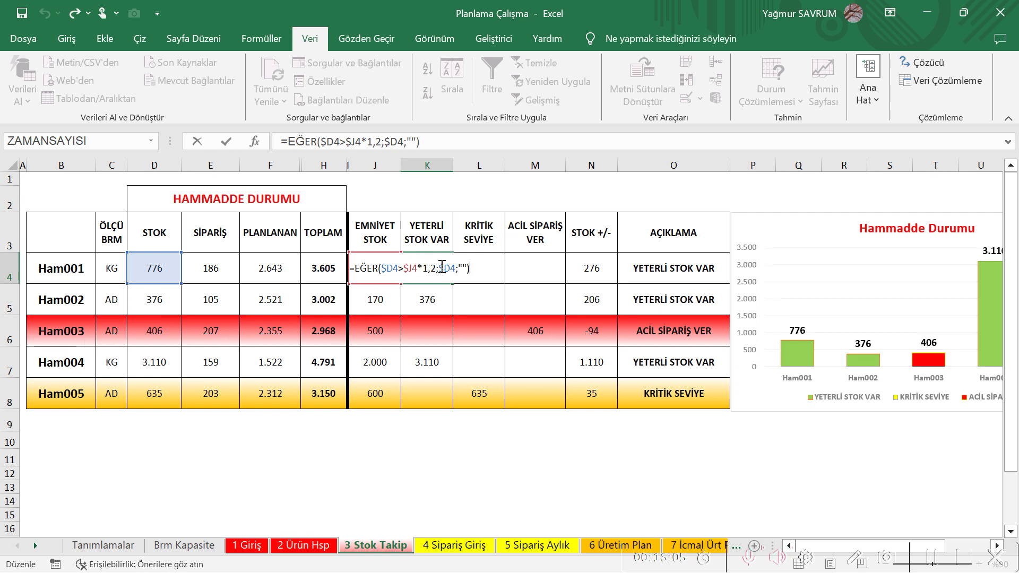
pyautogui.press('Escape')
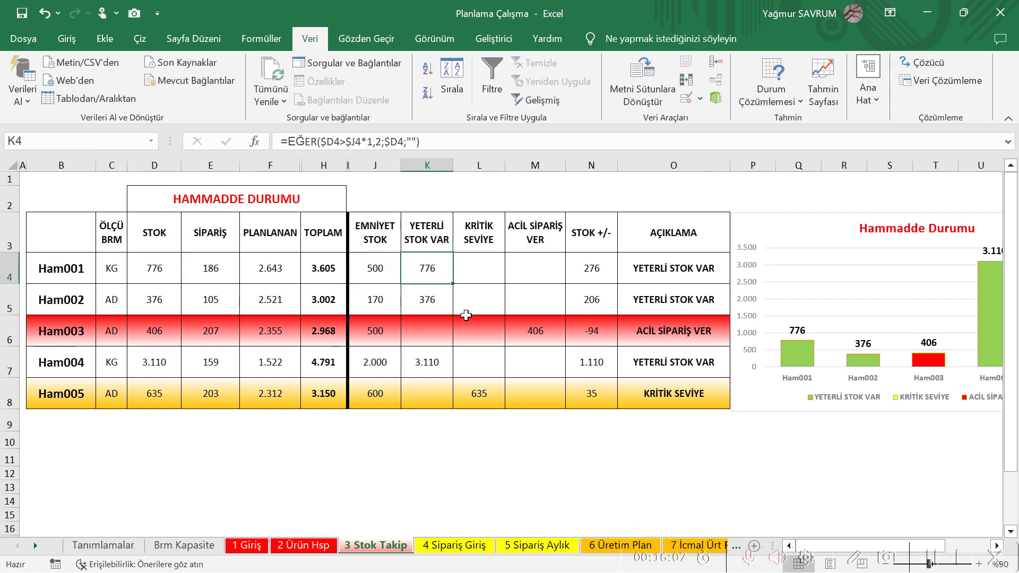
pyautogui.click(478, 272)
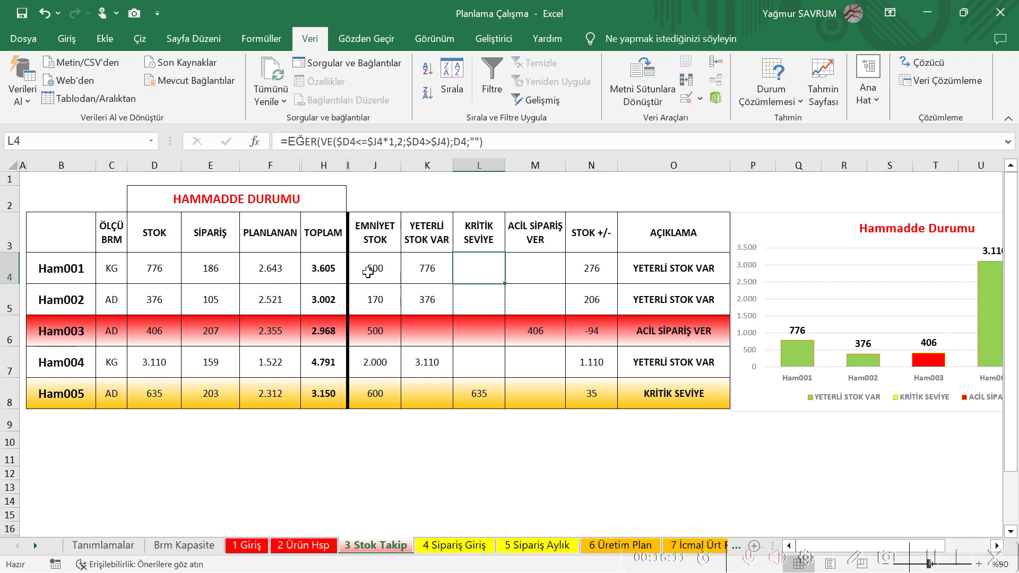
pyautogui.click(431, 271)
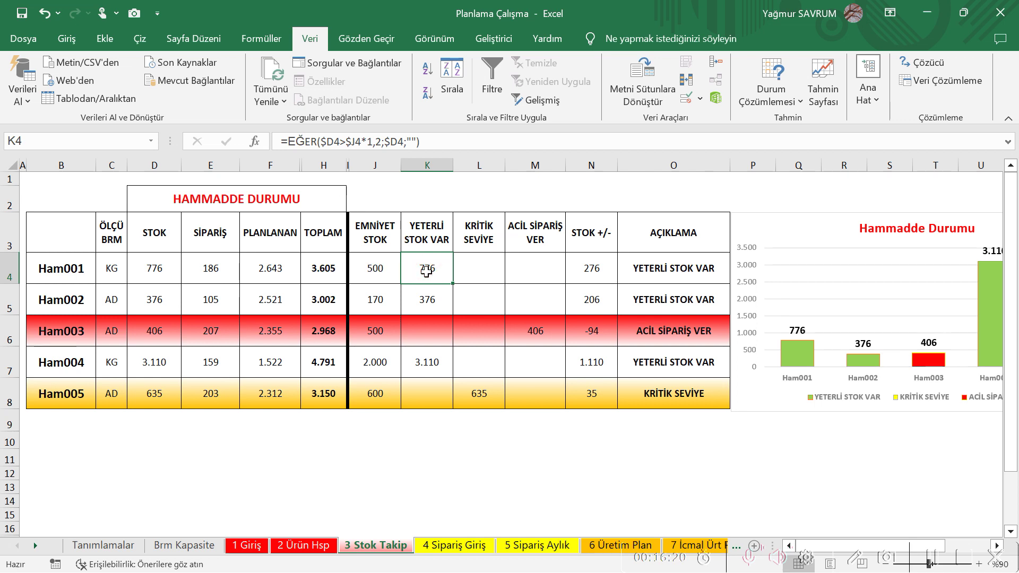
# Step: Examine the VE condition and its $D4>$J4 test in the KRİTİK SEVİYE formula in L4, comparing it with the M4 formula
pyautogui.click(476, 269)
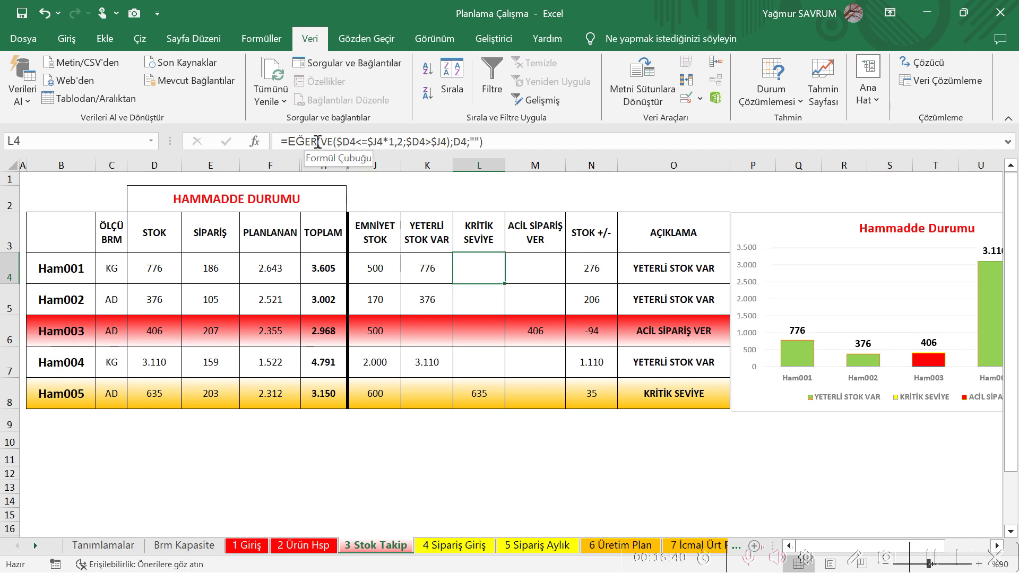
pyautogui.moveTo(320, 141); pyautogui.dragTo(450, 141)
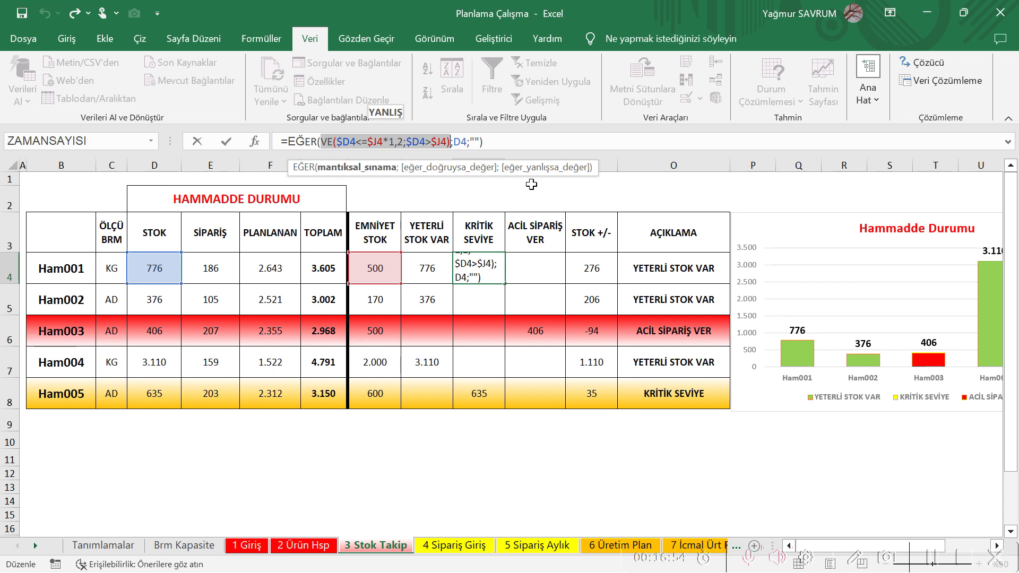
pyautogui.press('Escape')
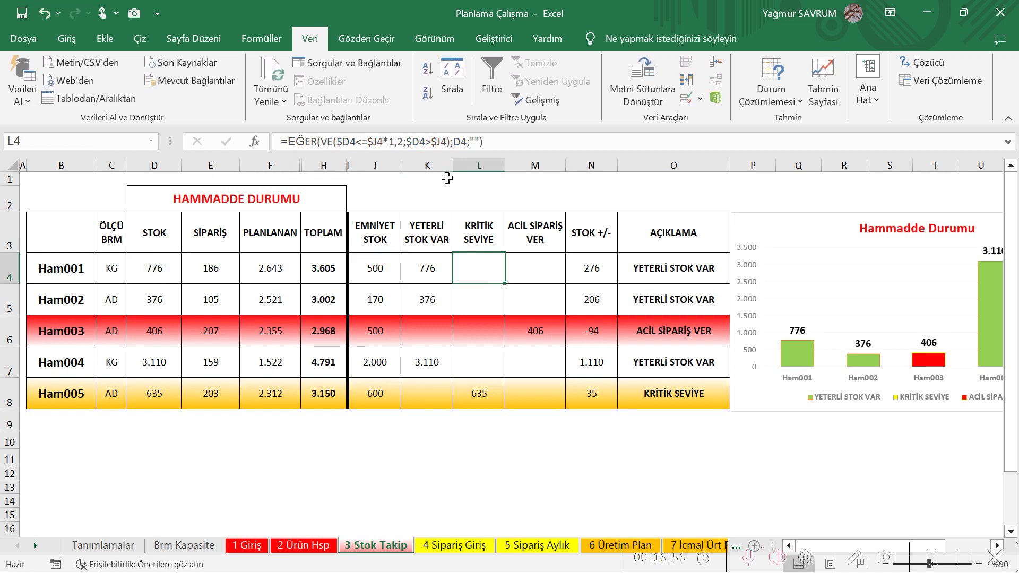
pyautogui.click(529, 268)
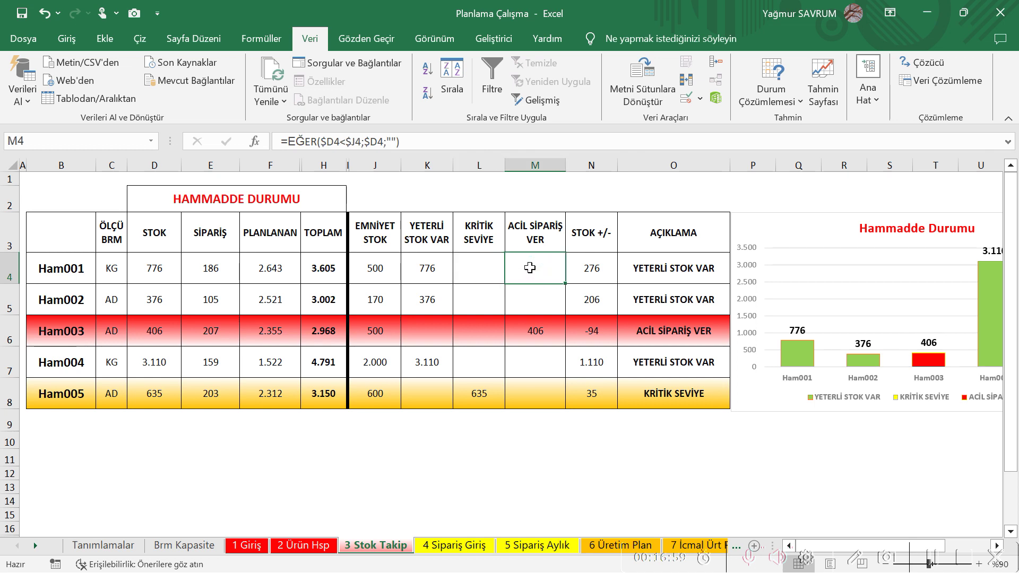
pyautogui.click(483, 268)
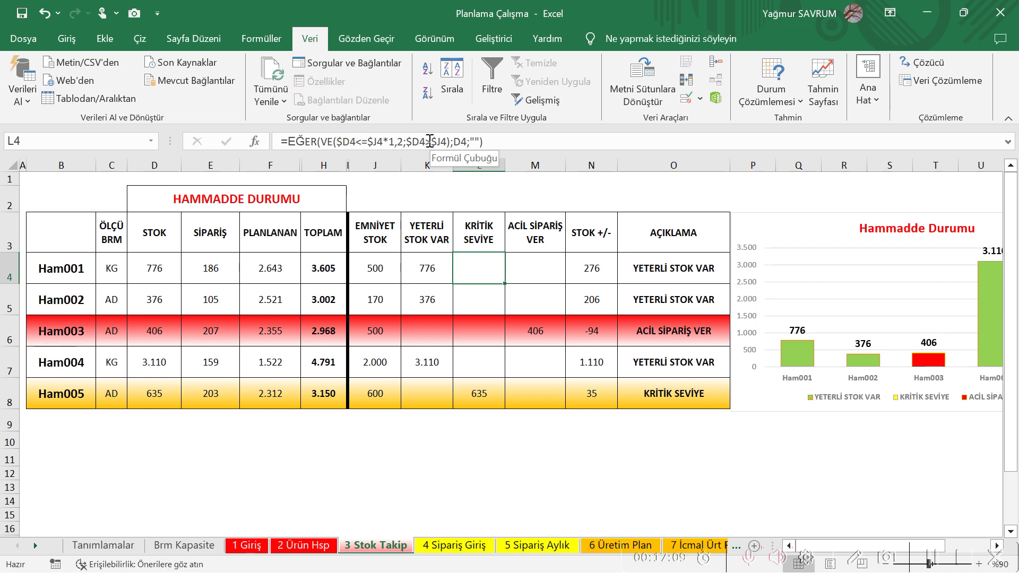
pyautogui.moveTo(407, 142); pyautogui.dragTo(446, 142)
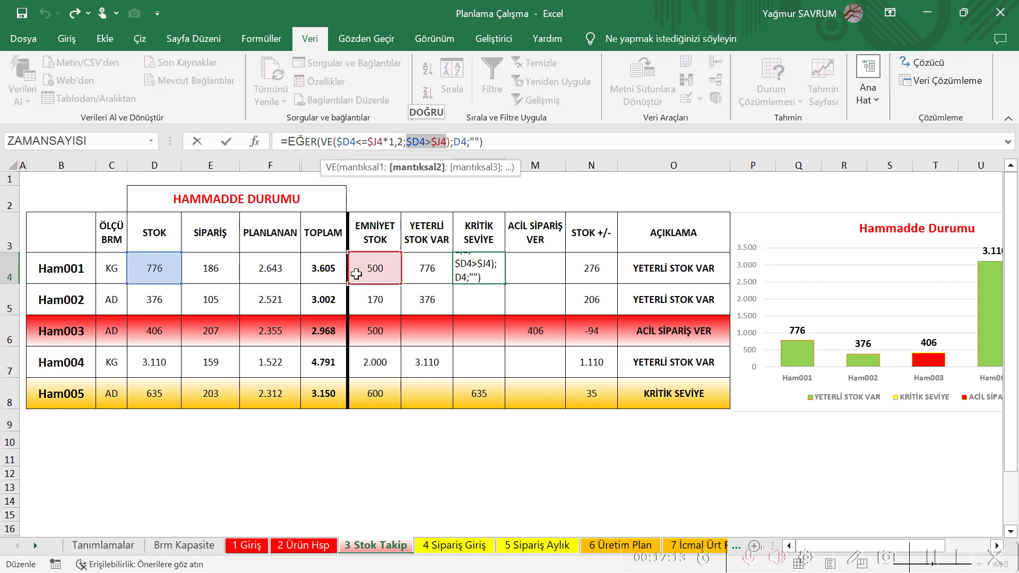
pyautogui.press('Escape')
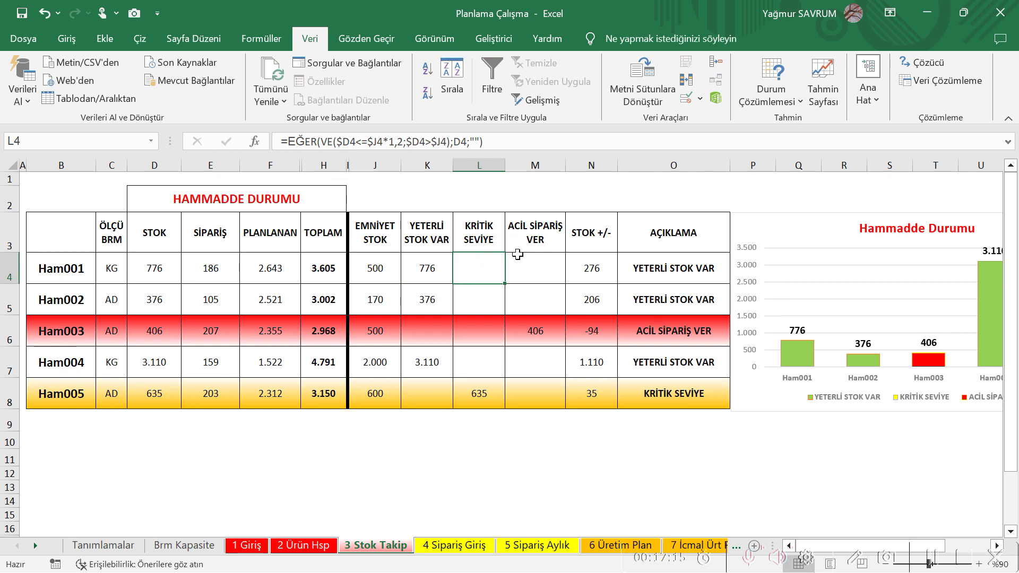
# Step: Change the ACİL SİPARİŞ VER condition in M4 to $D4<=$J4 and fill the formula down to M8
pyautogui.click(530, 266)
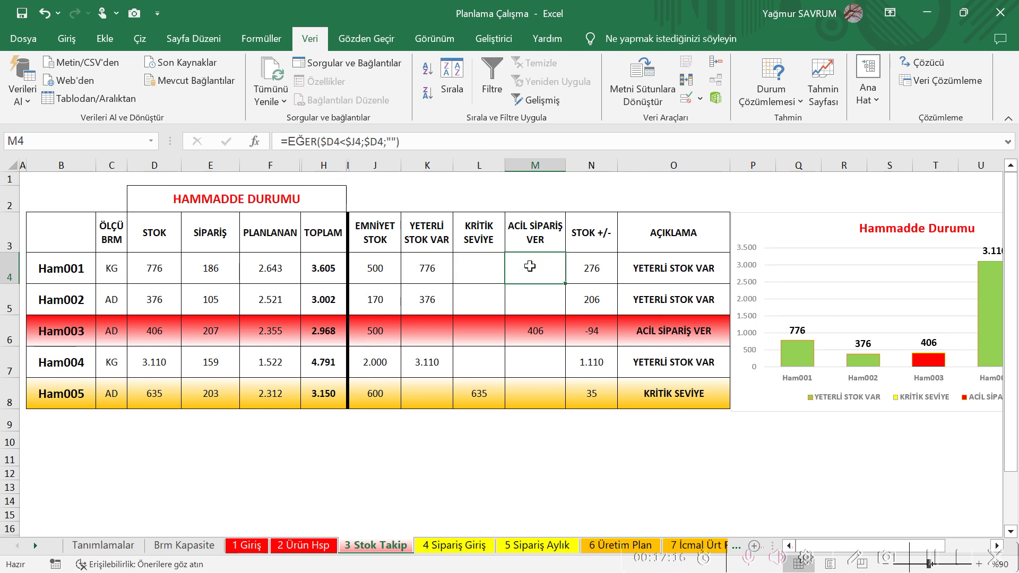
pyautogui.click(346, 141)
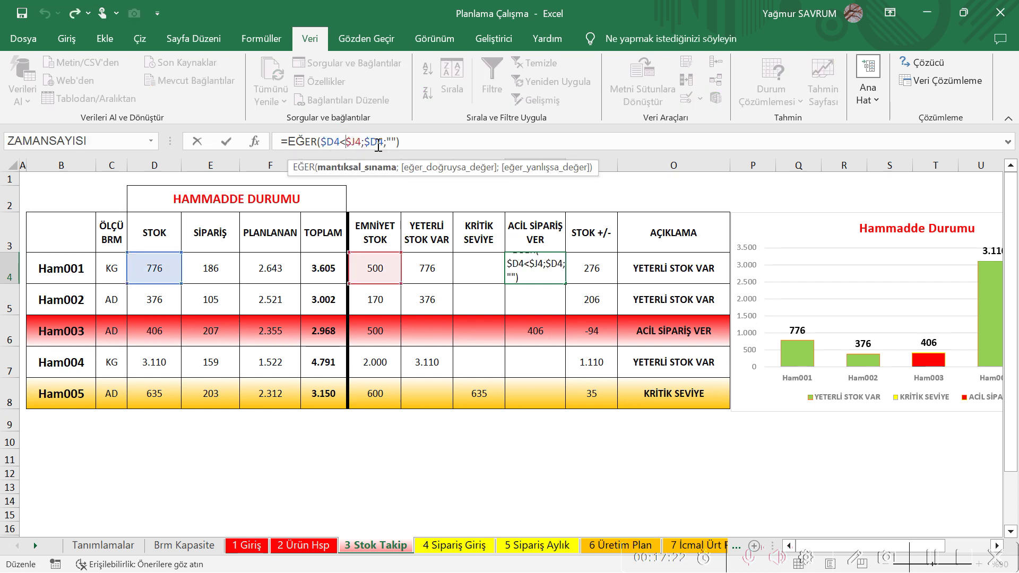
pyautogui.write('=')
pyautogui.press('Return')
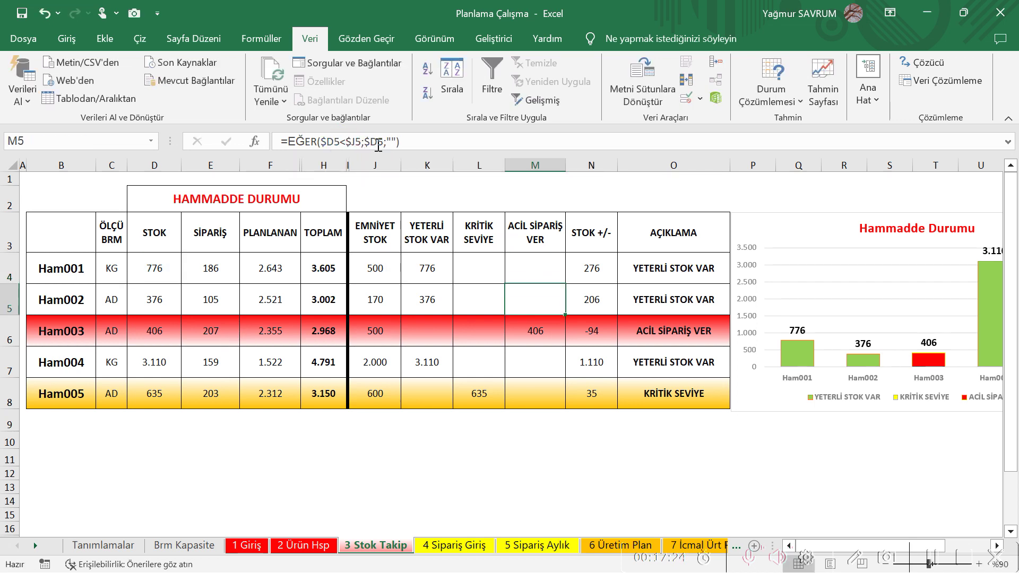
pyautogui.click(541, 267)
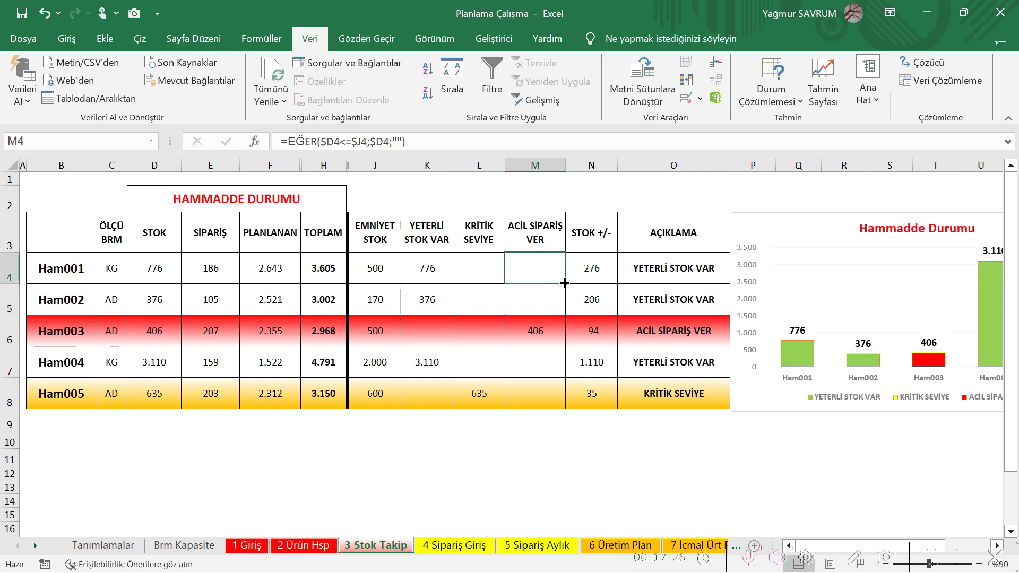
pyautogui.moveTo(564, 282); pyautogui.dragTo(565, 405)
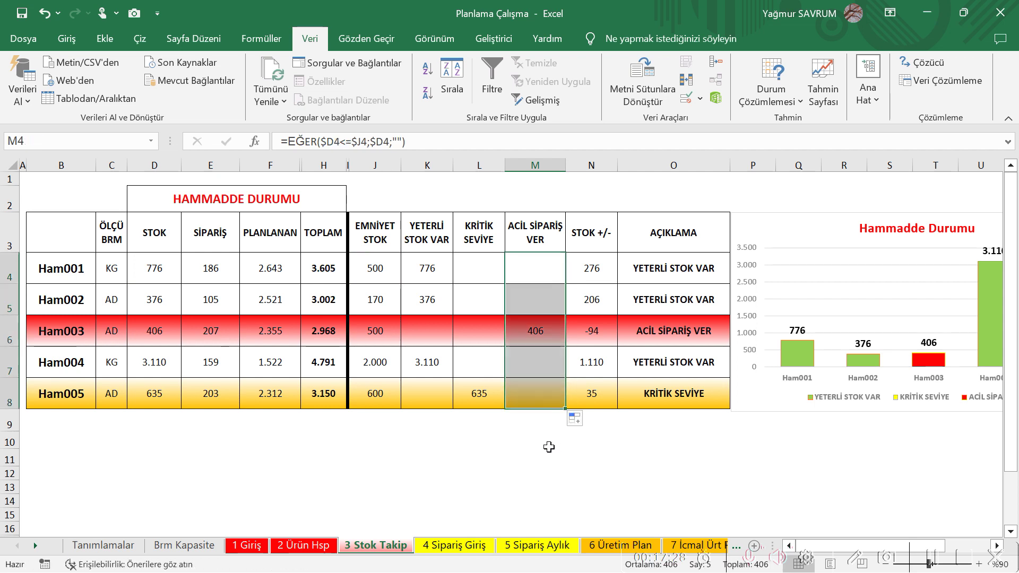
pyautogui.click(535, 266)
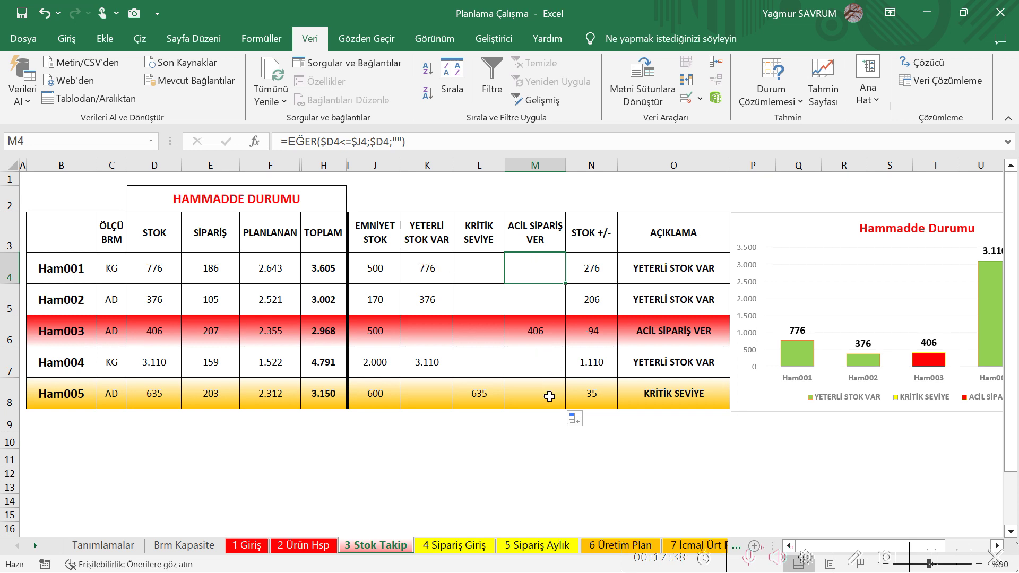
# Step: Review the Ham001 formulas for YETERLİ STOK VAR in K4, KRİTİK SEVİYE in L4 and ACİL SİPARİŞ VER in M4
pyautogui.moveTo(428, 270)
pyautogui.mouseDown()
pyautogui.moveTo(430, 302)
pyautogui.moveTo(429, 289)
pyautogui.mouseUp()
pyautogui.click(428, 266)
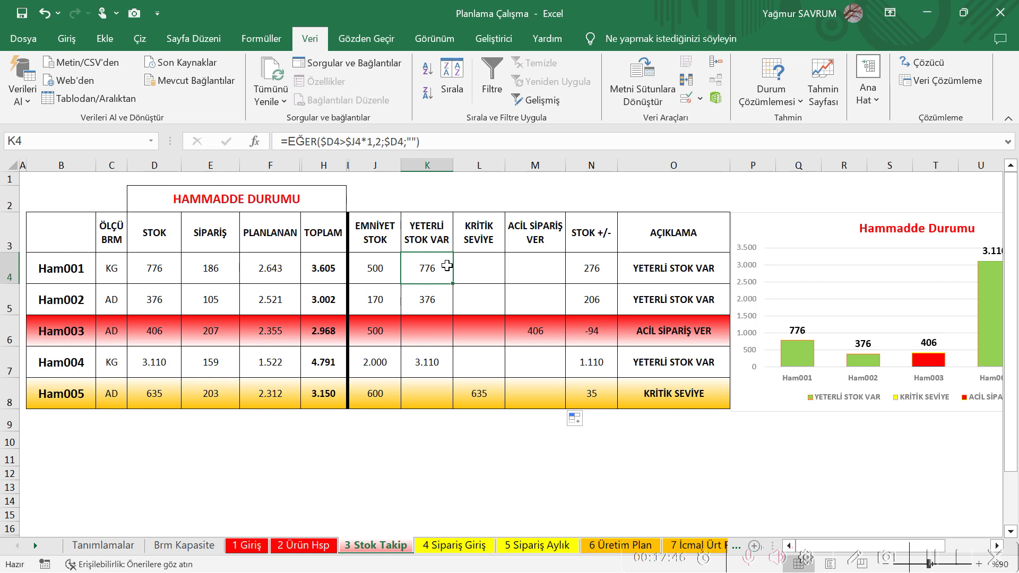
pyautogui.press('Right')
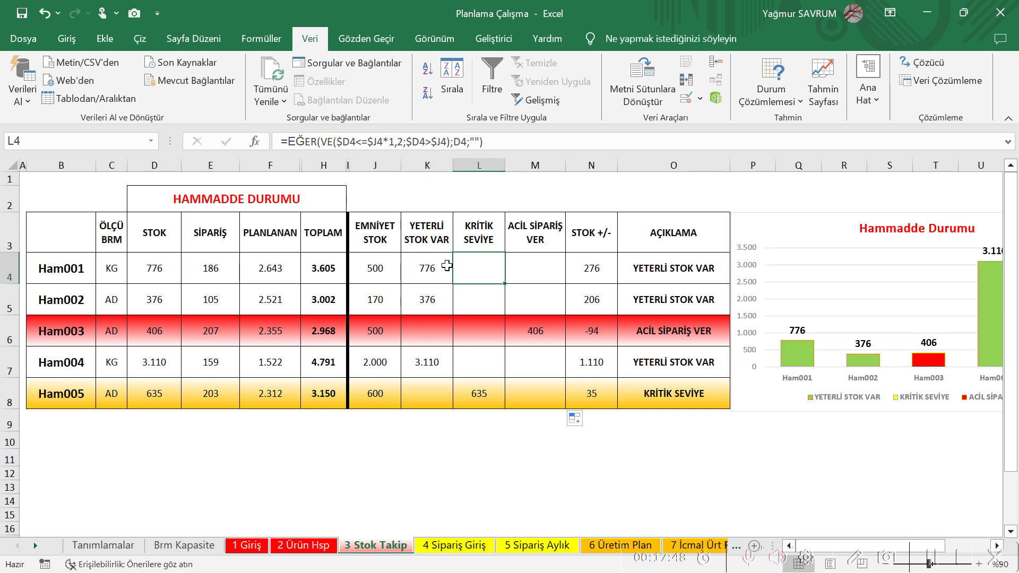
pyautogui.press('Right')
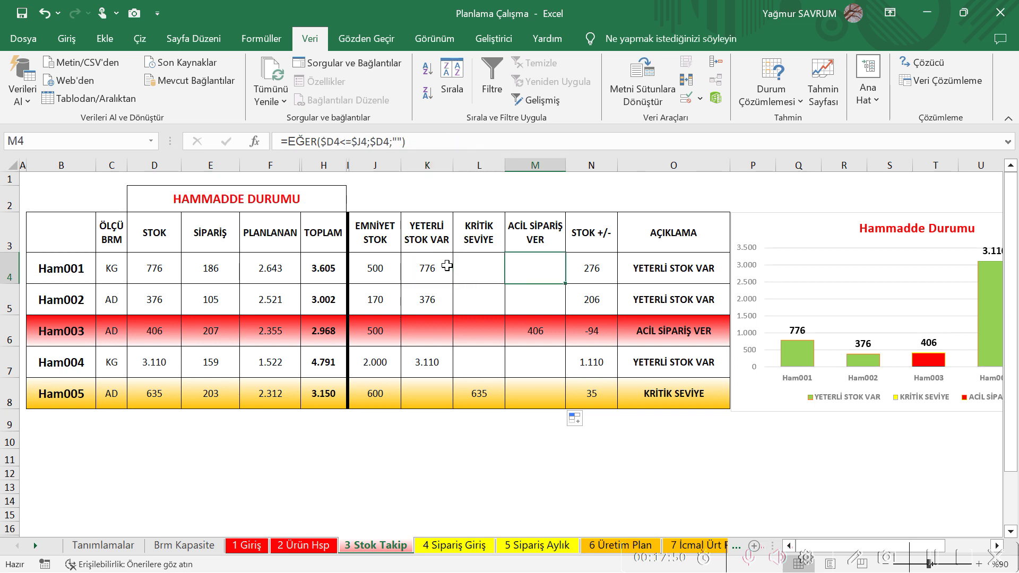
# Step: Inspect the STOK +/- formula in N4 together with the STOK cell D4 and EMNİYET STOK cell J4 it uses
pyautogui.click(595, 270)
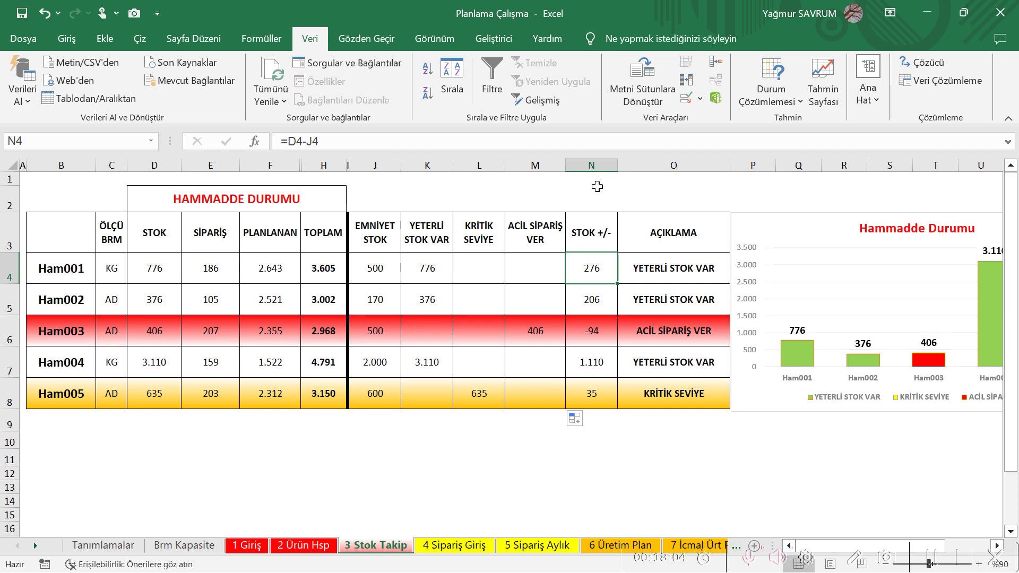
pyautogui.click(592, 165)
pyautogui.click(592, 263)
pyautogui.click(153, 268)
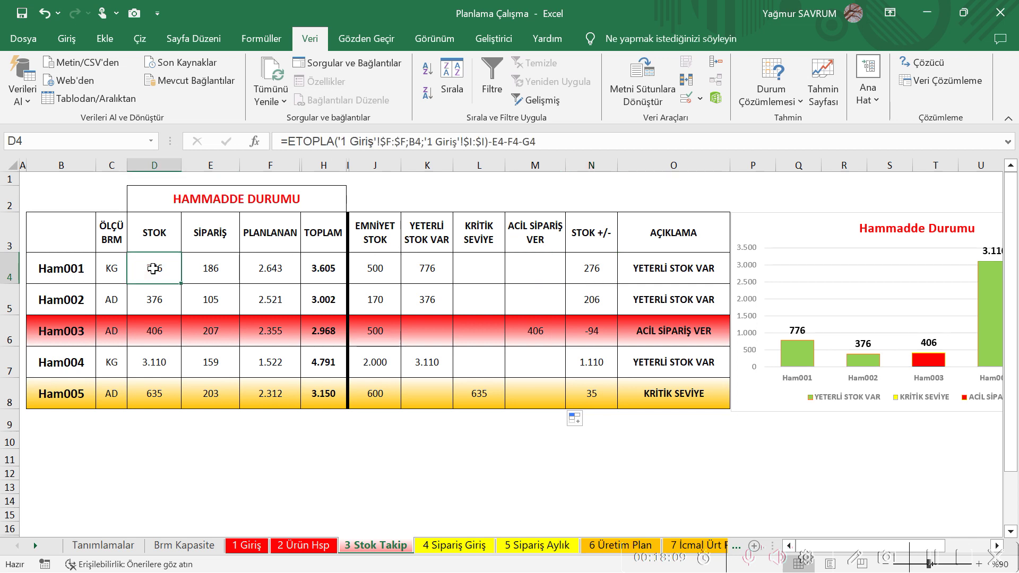
pyautogui.click(383, 272)
pyautogui.click(590, 267)
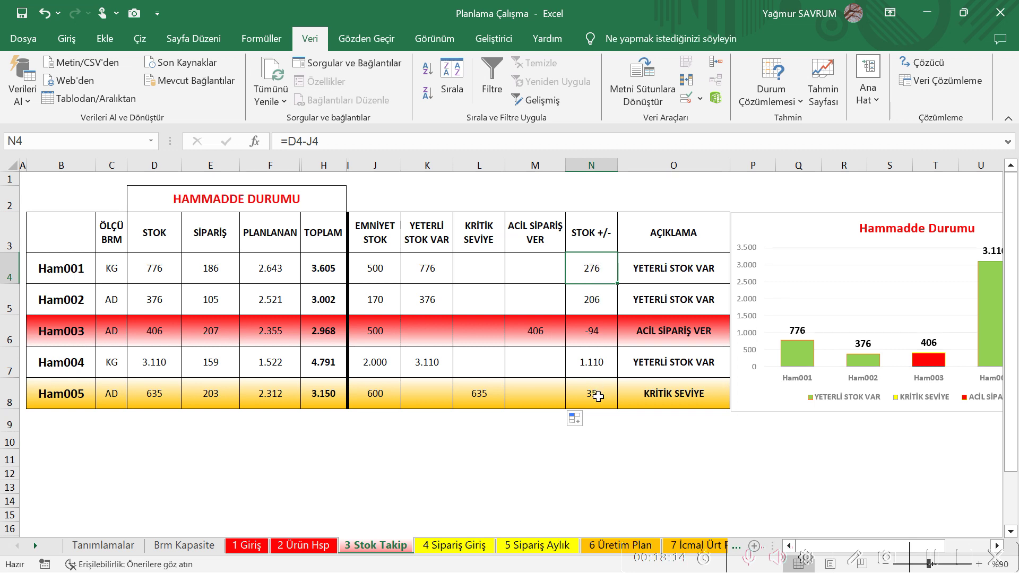
# Step: Highlight the YETERLİ STOK VAR column, the Ham001 stock cell and the whole Ham001 to Ham005 table, B4:O8
pyautogui.click(423, 163)
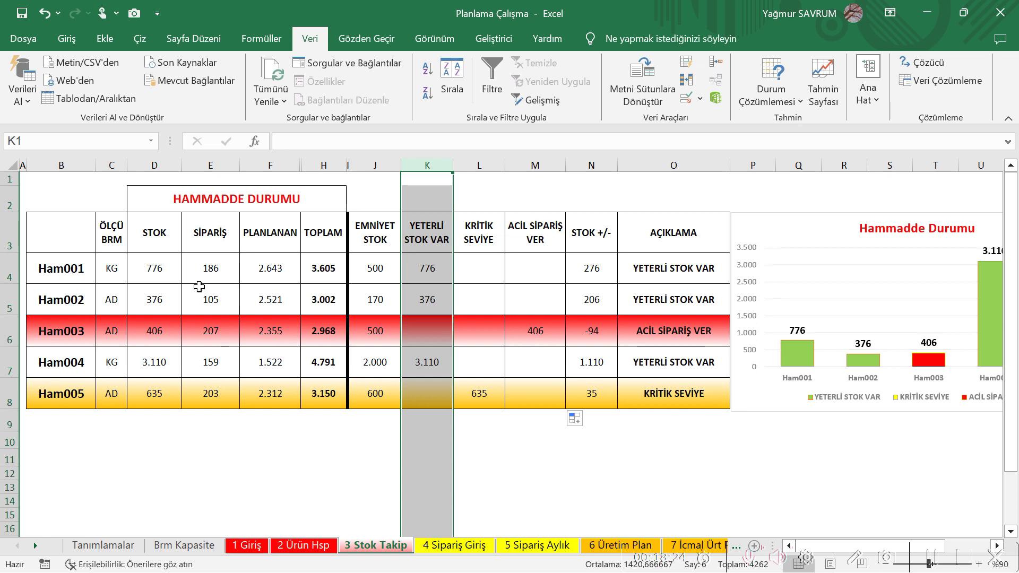
pyautogui.click(164, 267)
pyautogui.moveTo(66, 267); pyautogui.dragTo(688, 383)
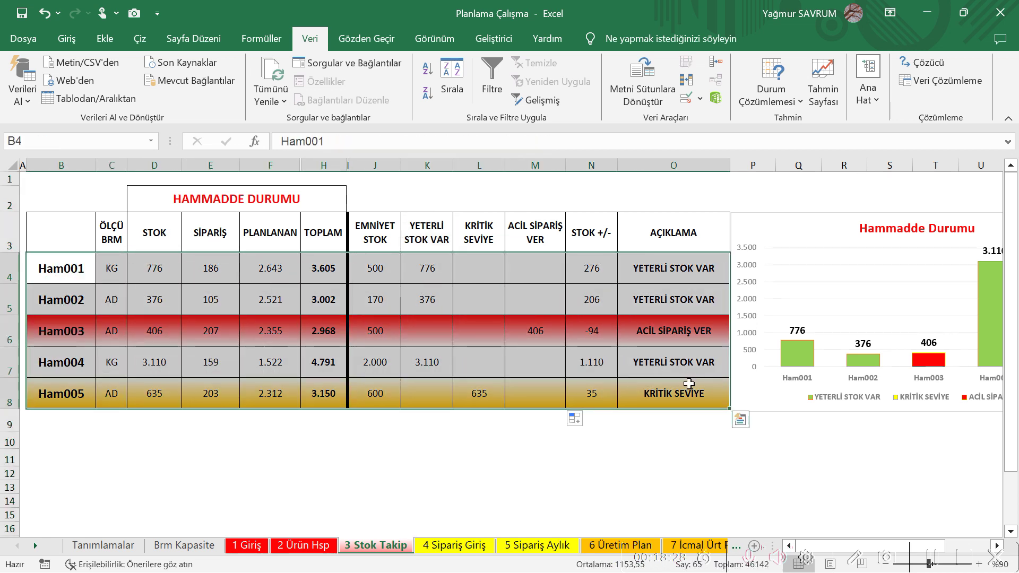
pyautogui.click(699, 455)
# Step: Change the KRİTİK SEVİYE threshold factor in the AÇIKLAMA formula in O4 to 1,2
pyautogui.click(656, 264)
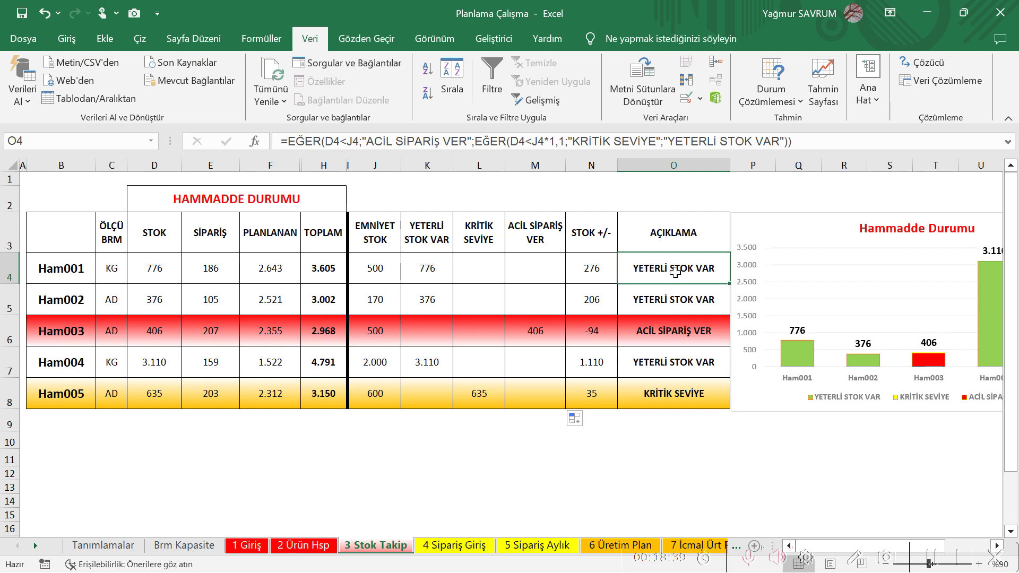
pyautogui.click(566, 139)
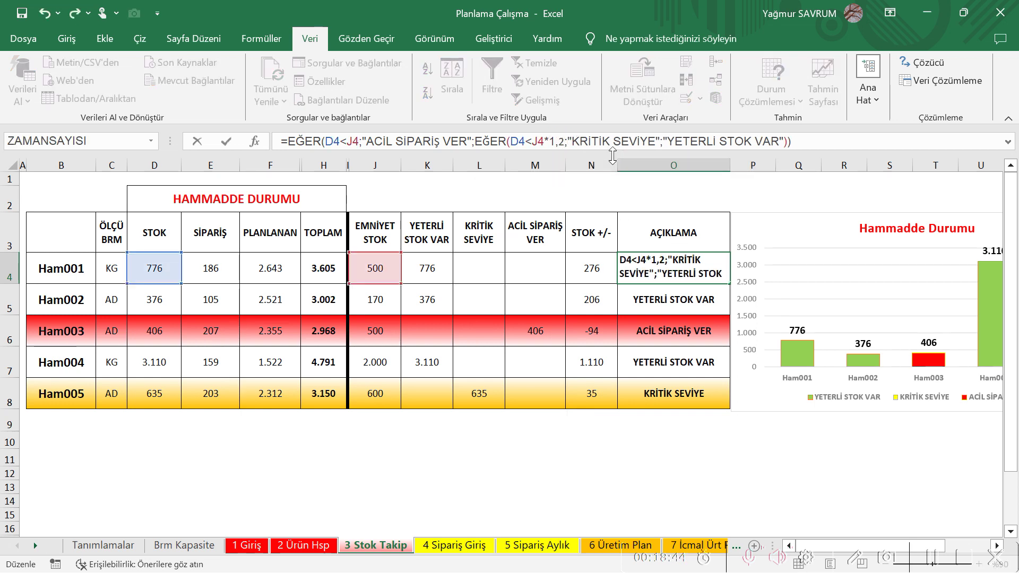
pyautogui.press('Return')
pyautogui.press('Up')
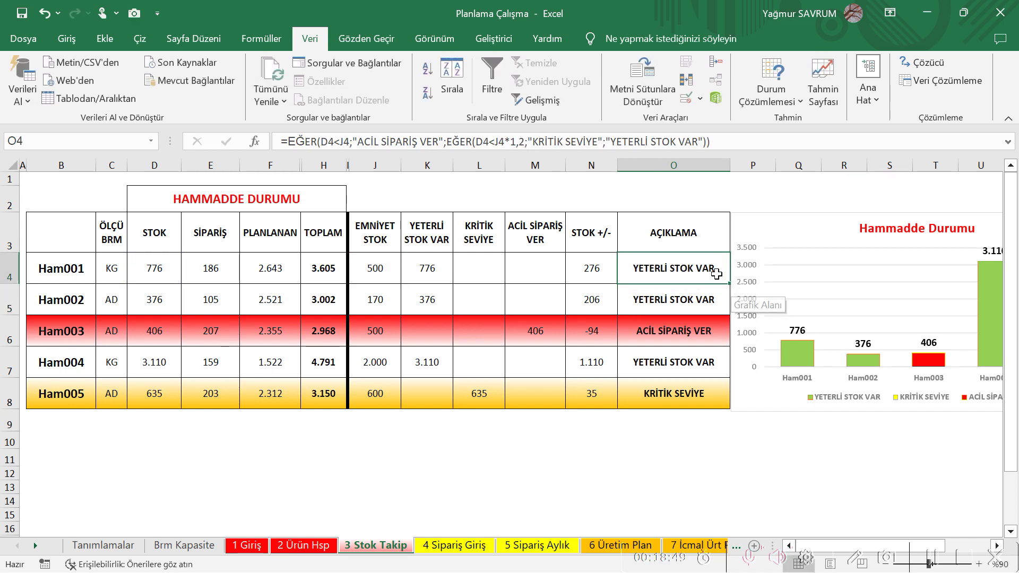
# Step: Copy the AÇIKLAMA formula from O4 down to O8 for all raw materials
pyautogui.click(796, 457)
pyautogui.click(722, 275)
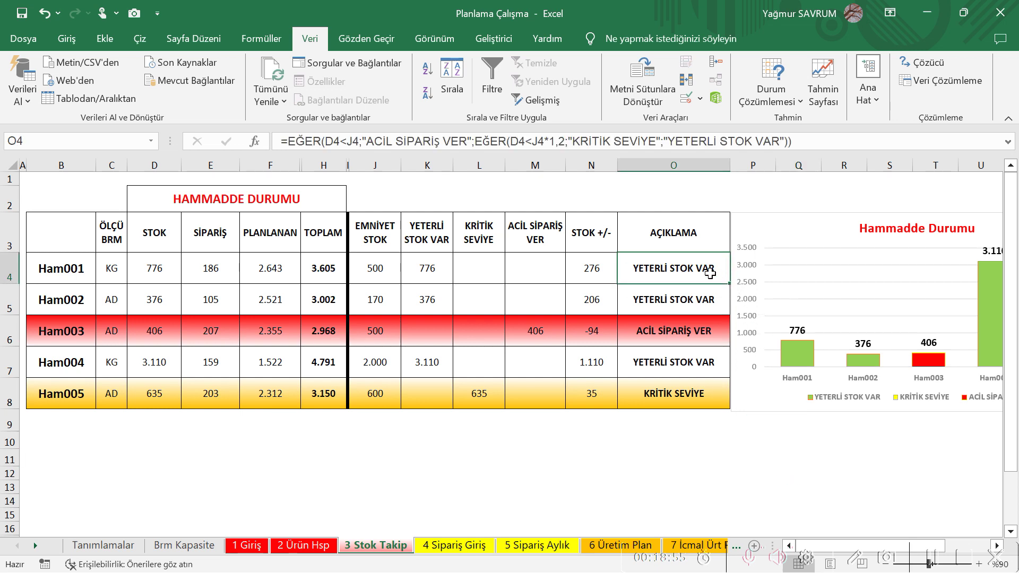
pyautogui.hotkey('ctrl', 'c')
pyautogui.hotkey('shift', 'Down')
pyautogui.hotkey('shift', 'Down')
pyautogui.hotkey('shift', 'Down')
pyautogui.hotkey('shift', 'Down')
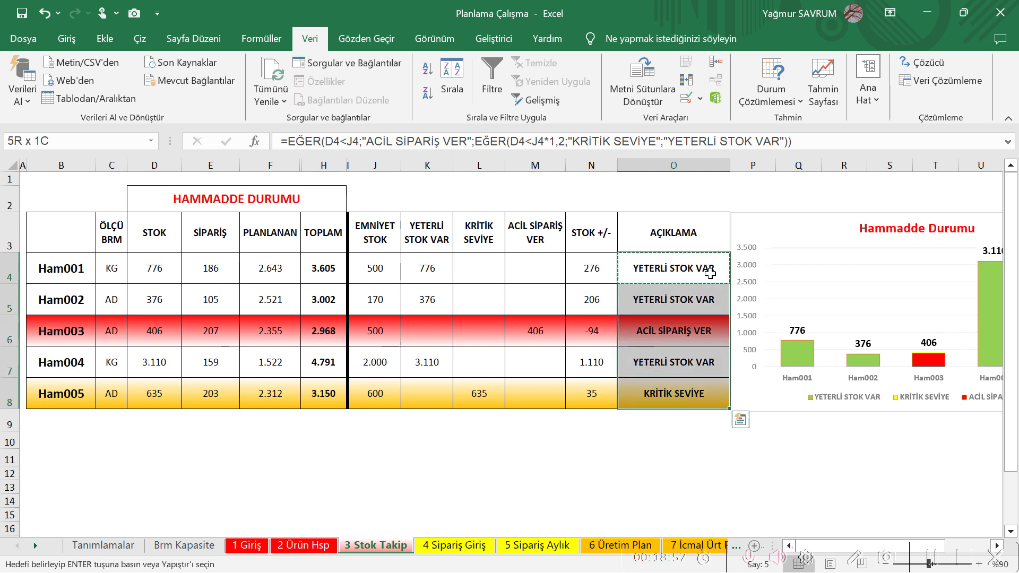
pyautogui.hotkey('ctrl', 'v')
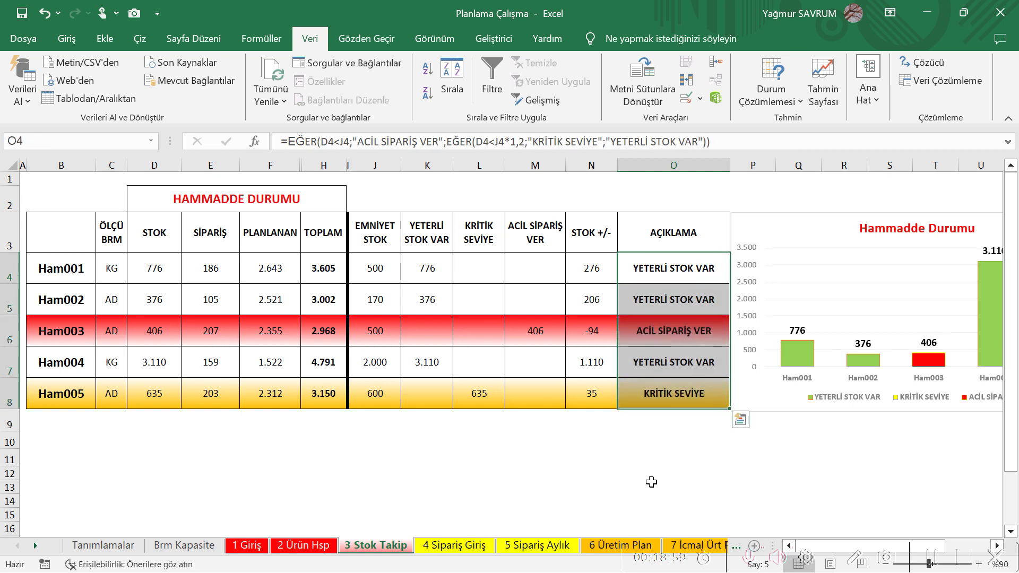
pyautogui.click(652, 484)
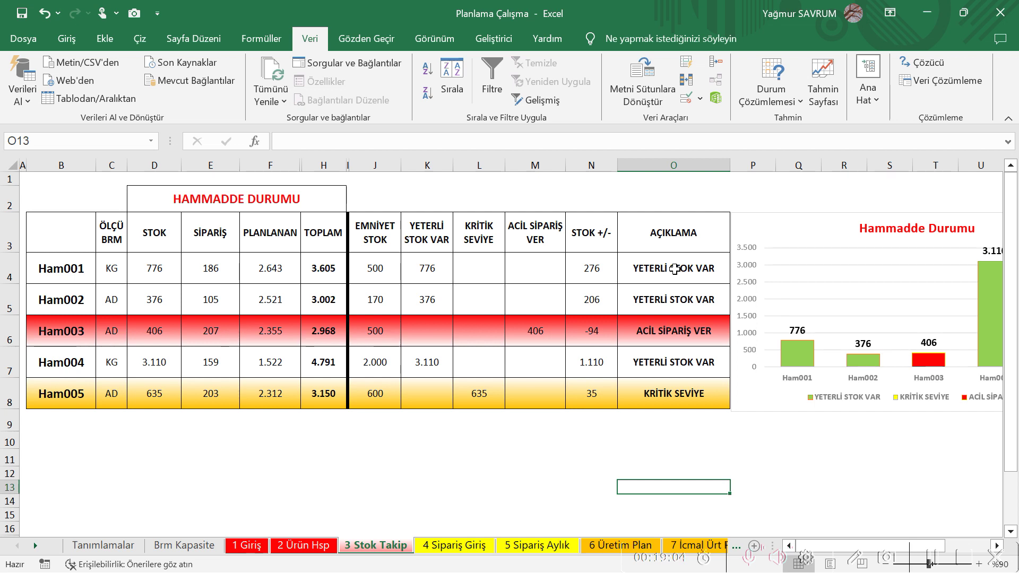
# Step: Hide the YETERLİ STOK VAR, KRİTİK SEVİYE and ACİL SİPARİŞ VER columns, K to M
pyautogui.click(658, 269)
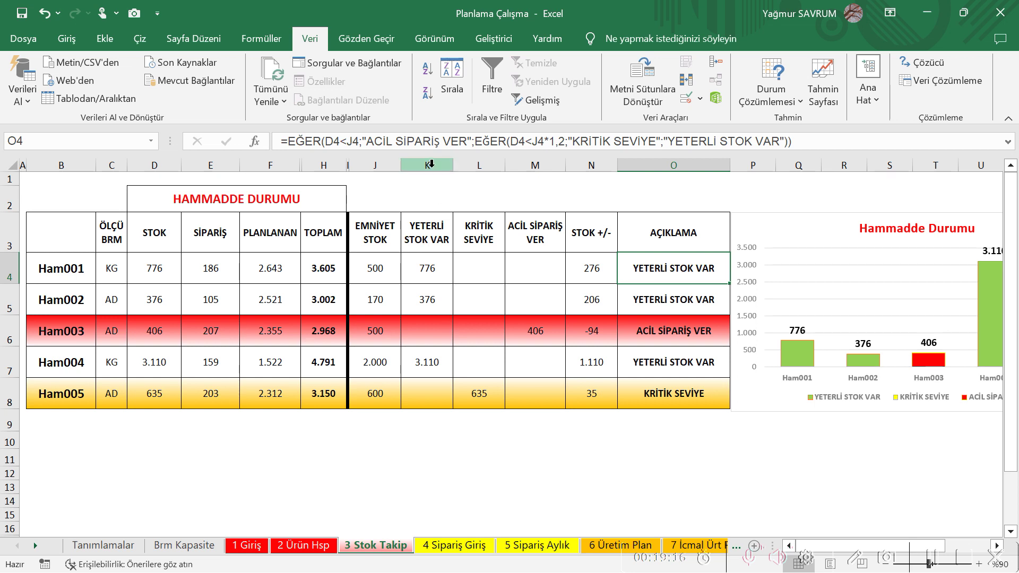
pyautogui.moveTo(427, 165); pyautogui.dragTo(547, 169)
pyautogui.rightClick(547, 168)
pyautogui.click(587, 408)
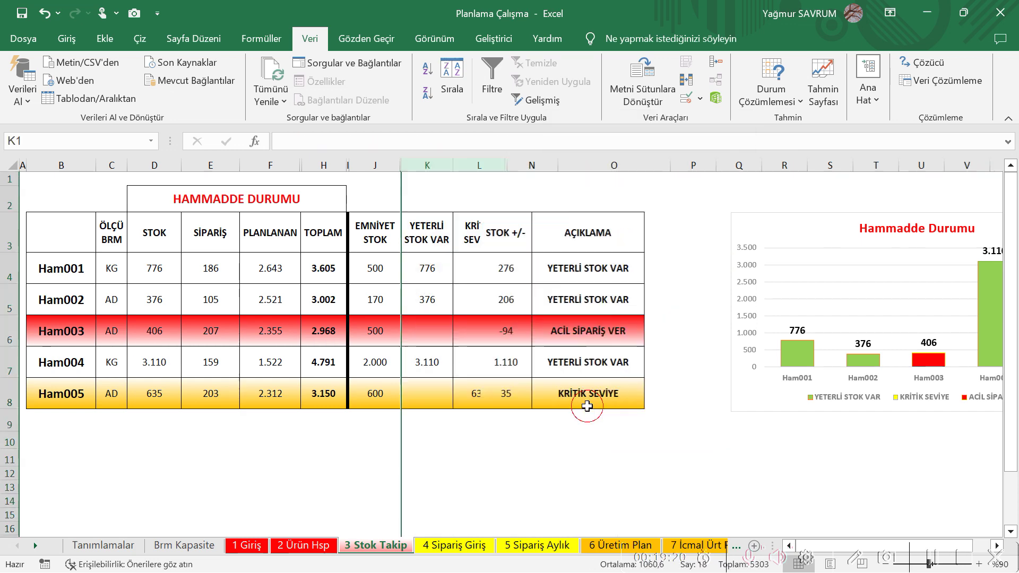
pyautogui.click(658, 501)
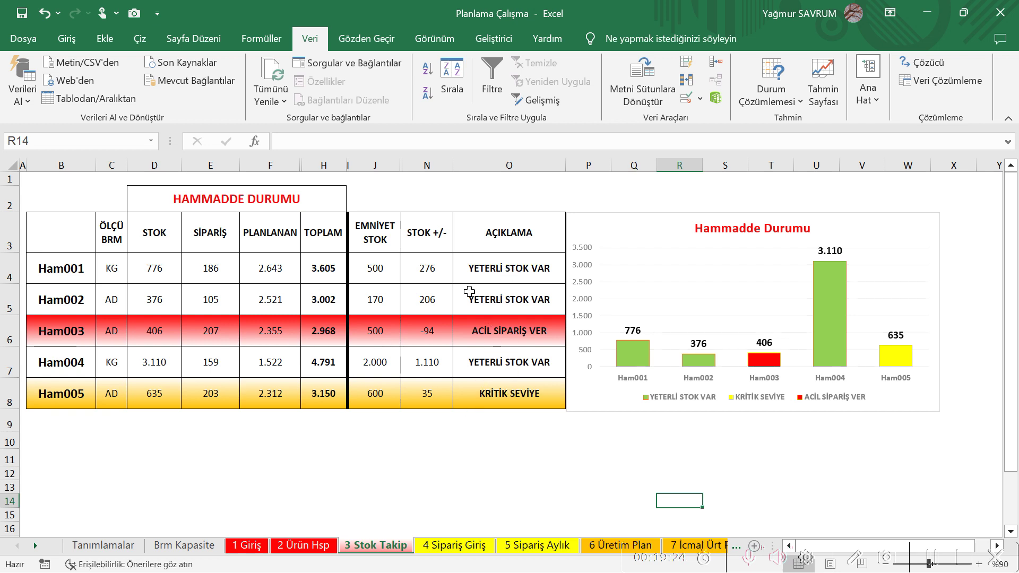
# Step: Unhide the status columns K to M between EMNİYET STOK and STOK +/-
pyautogui.moveTo(379, 163); pyautogui.dragTo(422, 164)
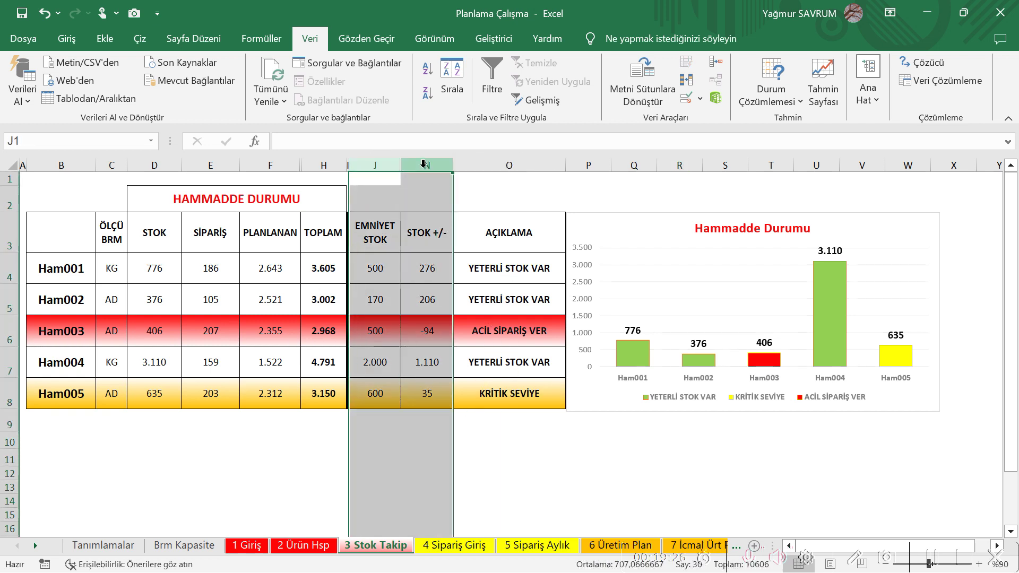
pyautogui.rightClick(421, 164)
pyautogui.click(462, 422)
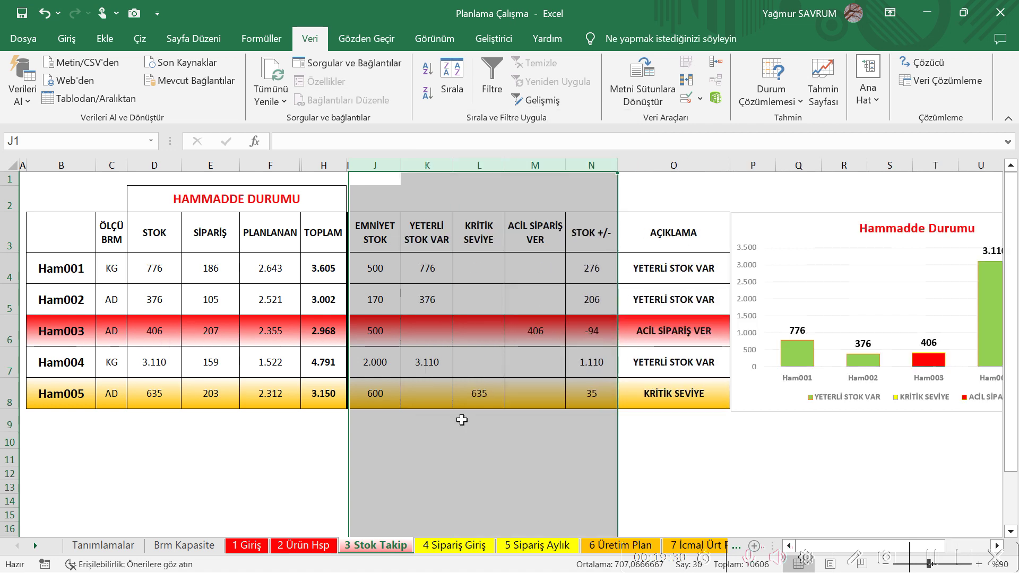
# Step: Examine the nested EĞER condition in the AÇIKLAMA formula in O4 and compare the formulas down to O8
pyautogui.click(668, 270)
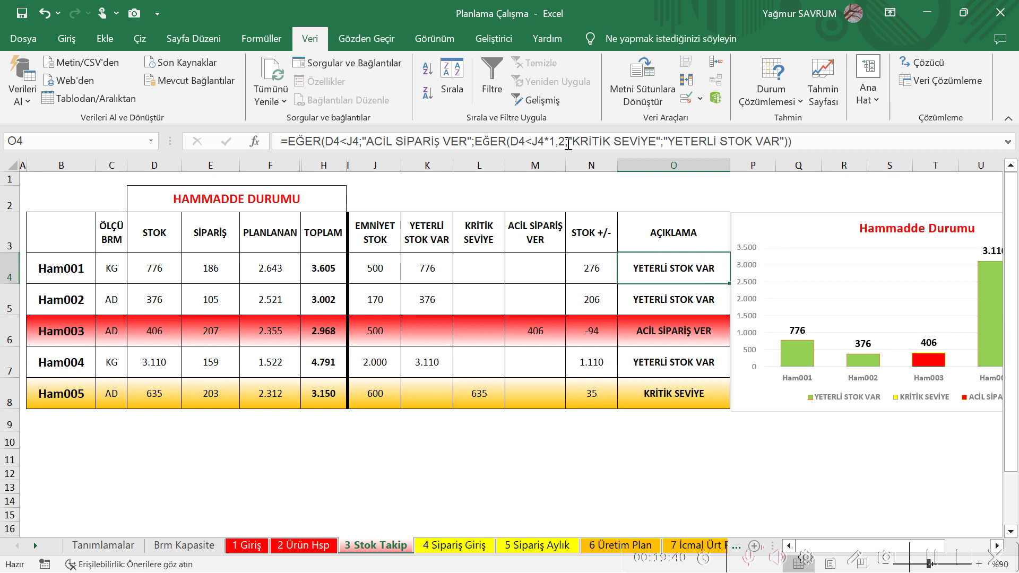
pyautogui.moveTo(475, 141); pyautogui.dragTo(581, 140)
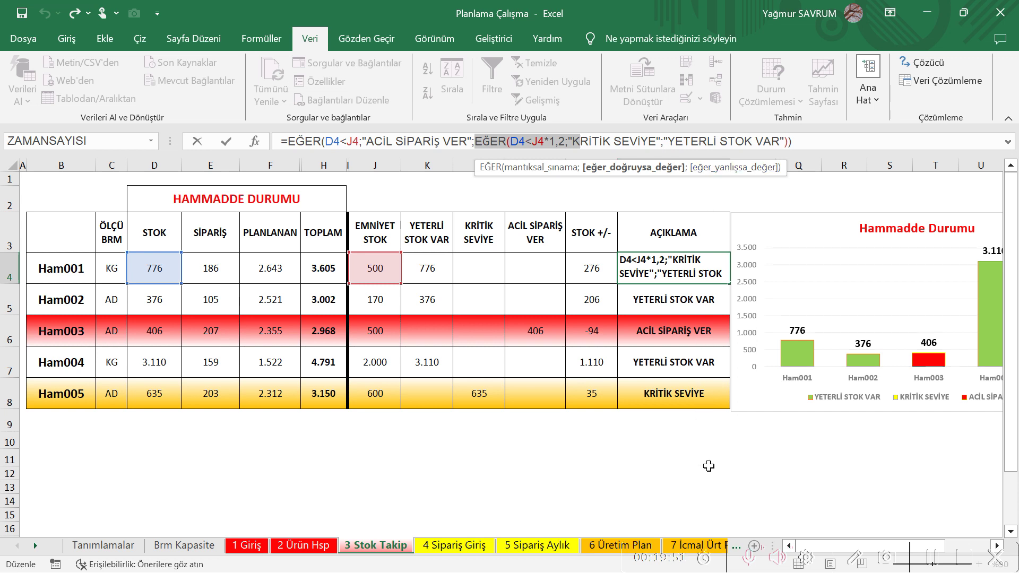
pyautogui.press('Escape')
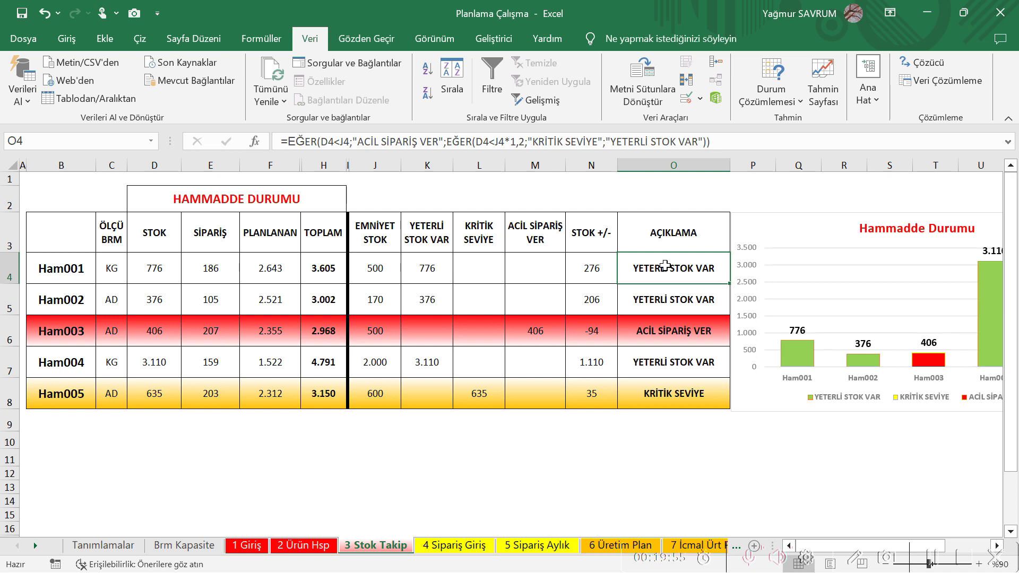
pyautogui.click(670, 297)
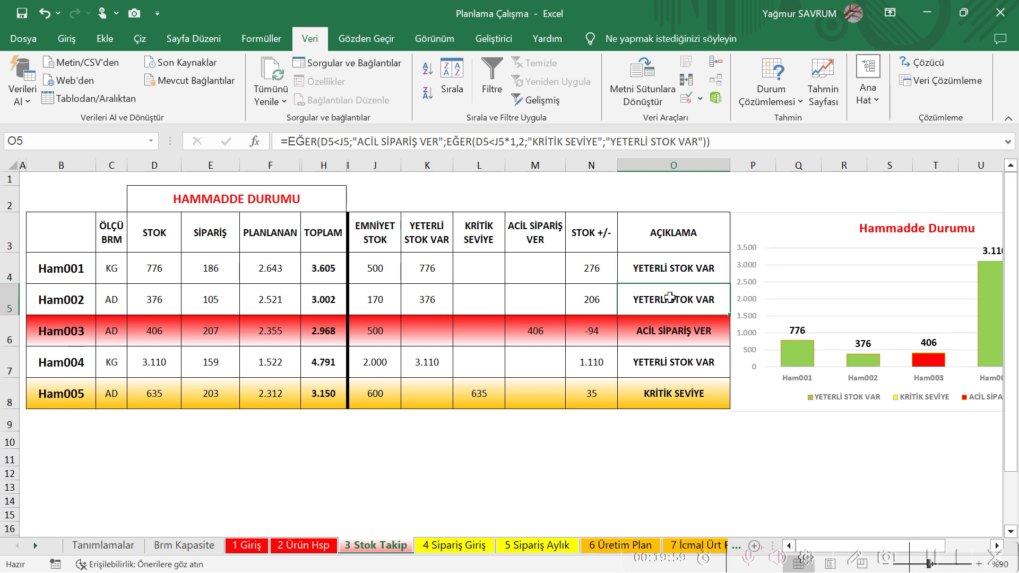
pyautogui.press('Down')
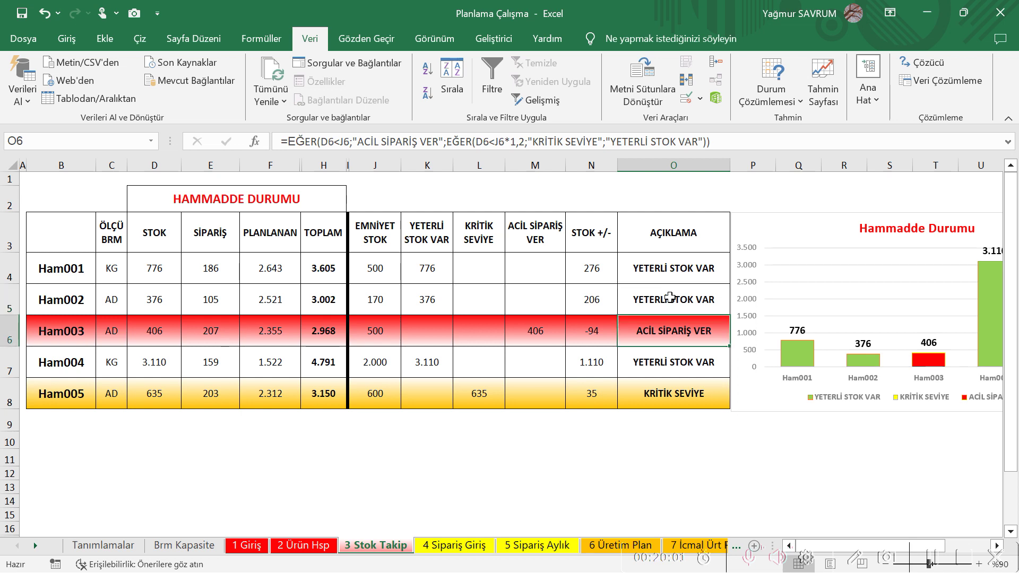
pyautogui.press('Down')
pyautogui.press('Down')
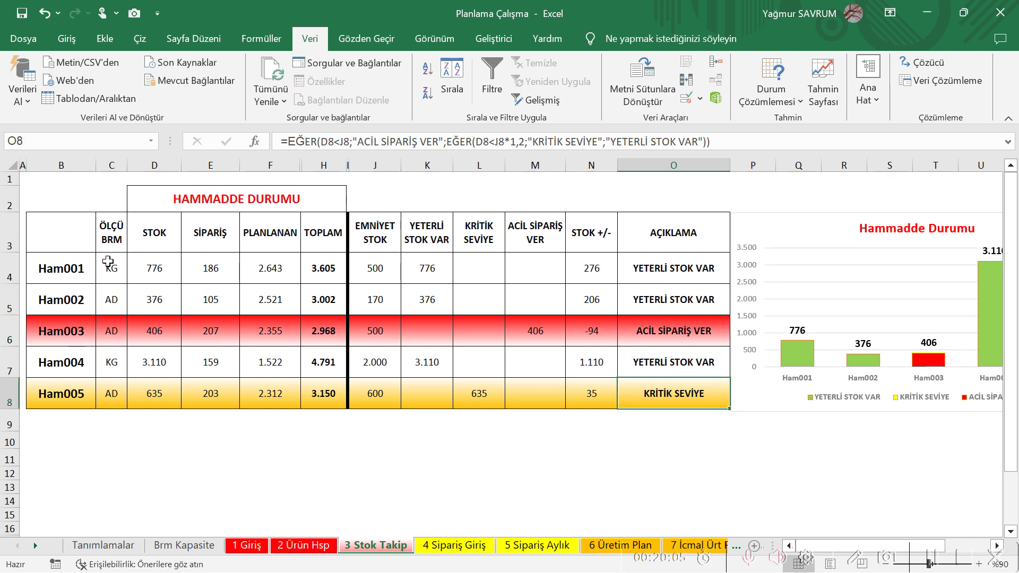
# Step: Look at the rule types offered for a new conditional formatting rule on the raw material table B4:O8
pyautogui.moveTo(70, 269); pyautogui.dragTo(678, 394)
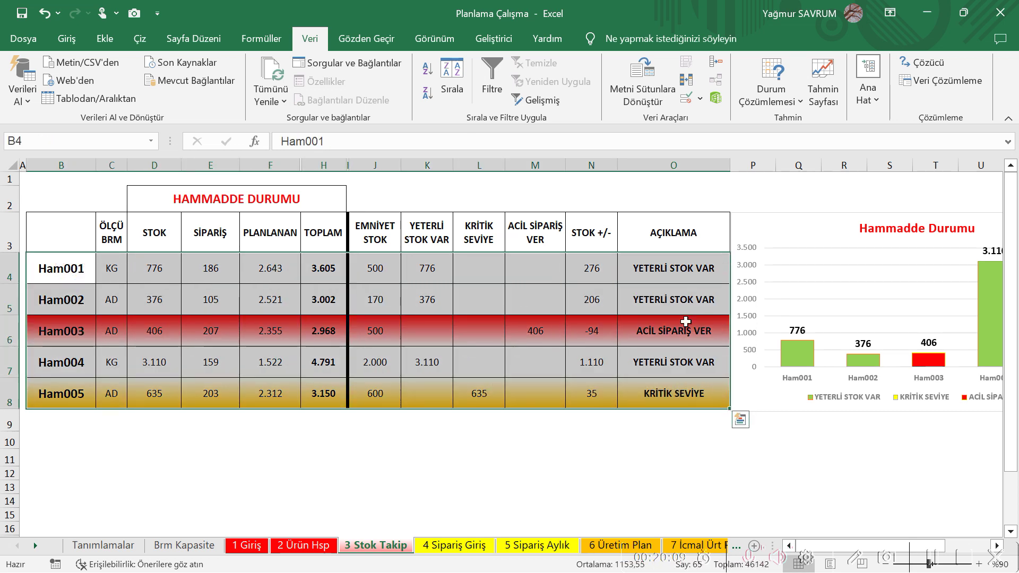
pyautogui.click(68, 39)
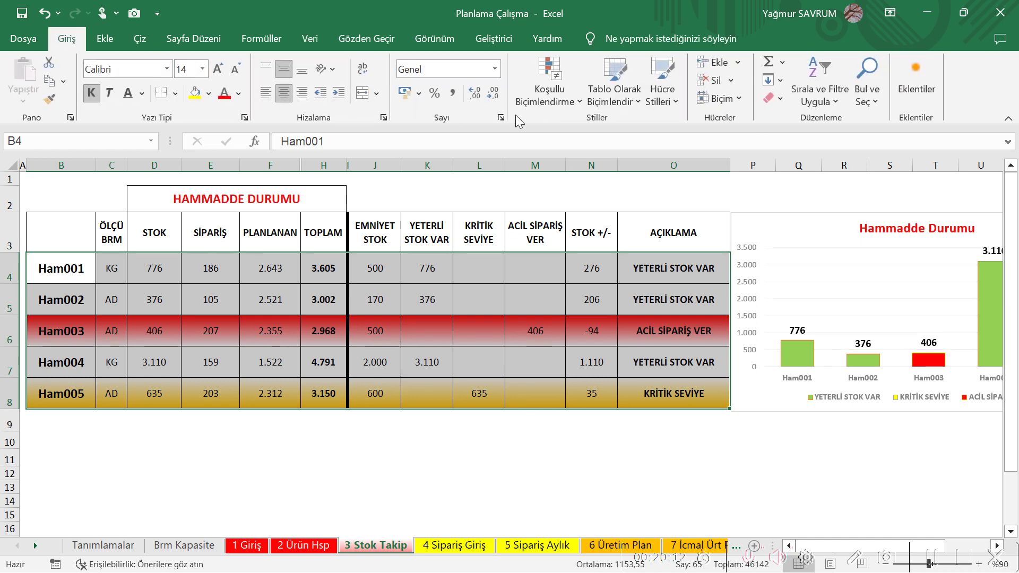
pyautogui.click(562, 99)
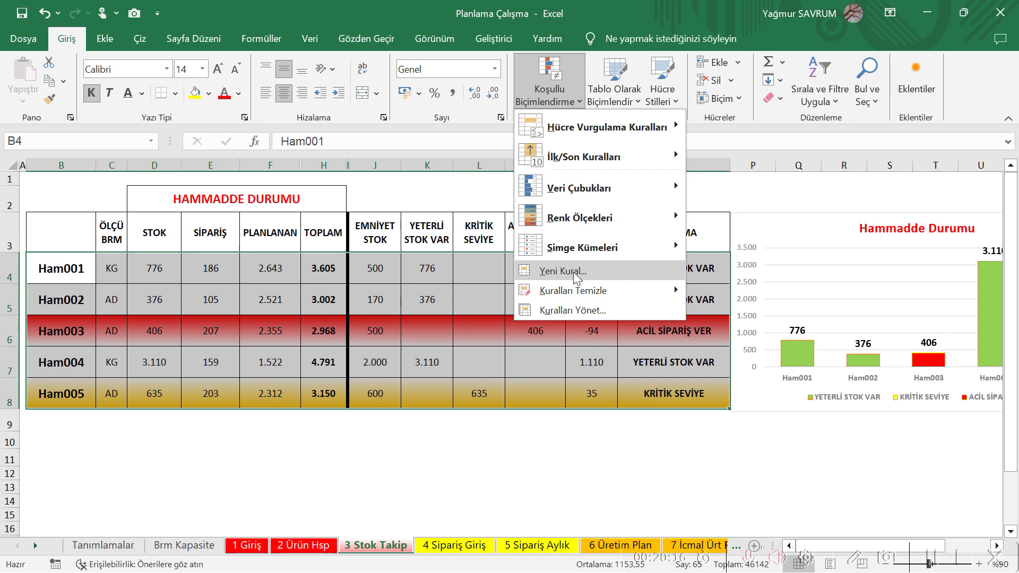
pyautogui.click(575, 273)
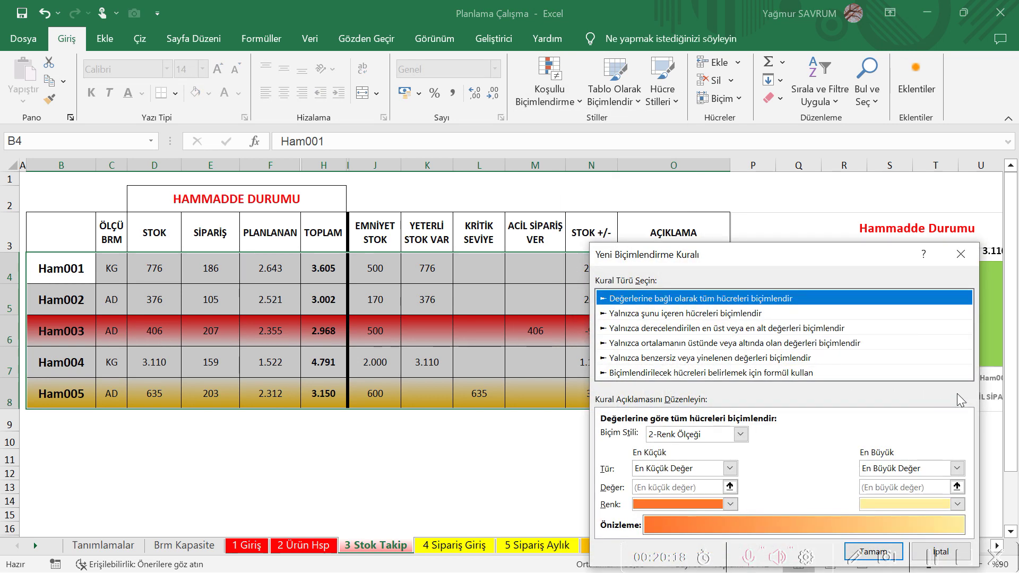
pyautogui.click(962, 253)
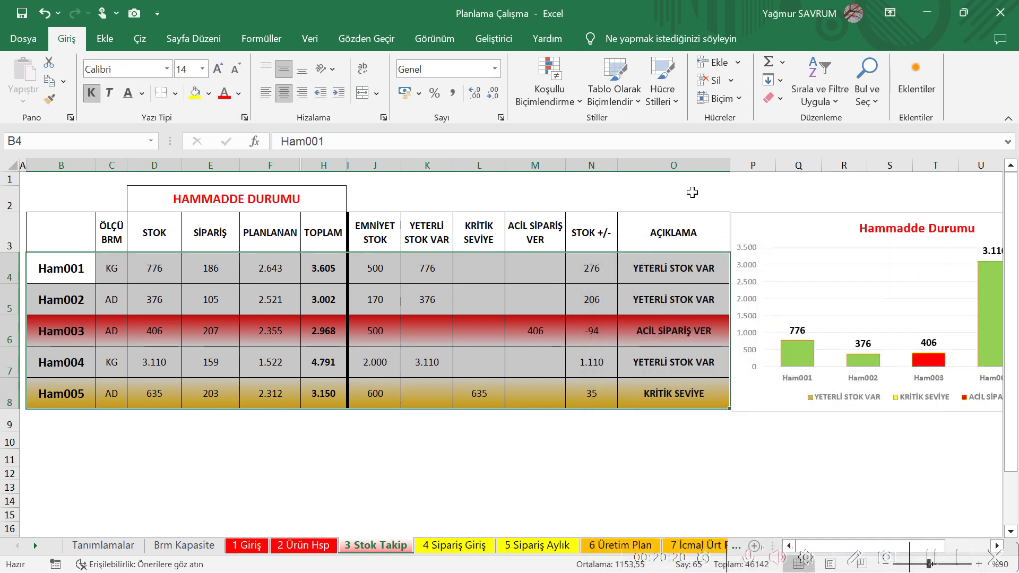
# Step: Examine the conditional formatting rule of the raw material table that is based on the formula =$O4="ACİL SİPARİŞ VER"
pyautogui.click(571, 106)
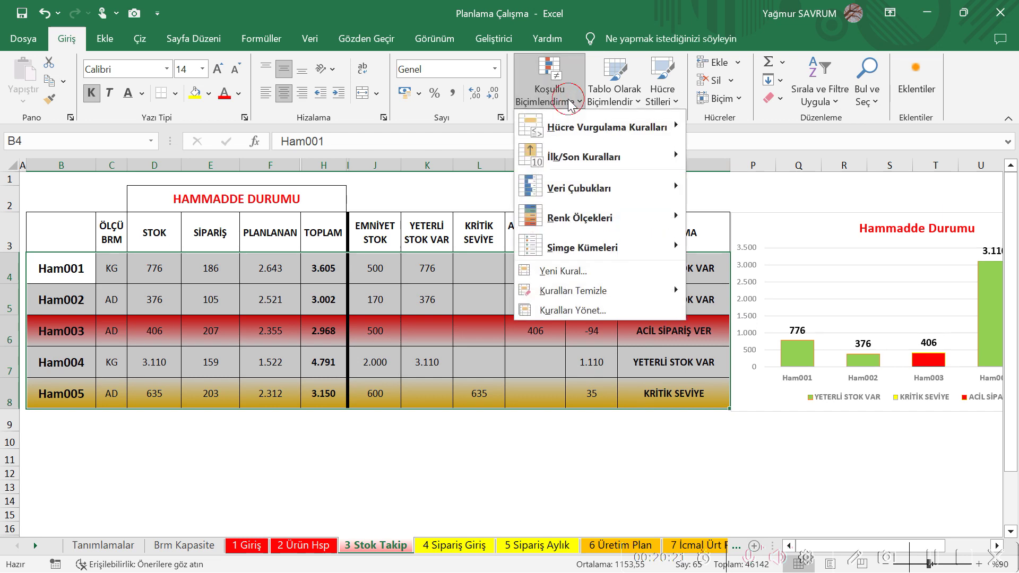
pyautogui.click(595, 312)
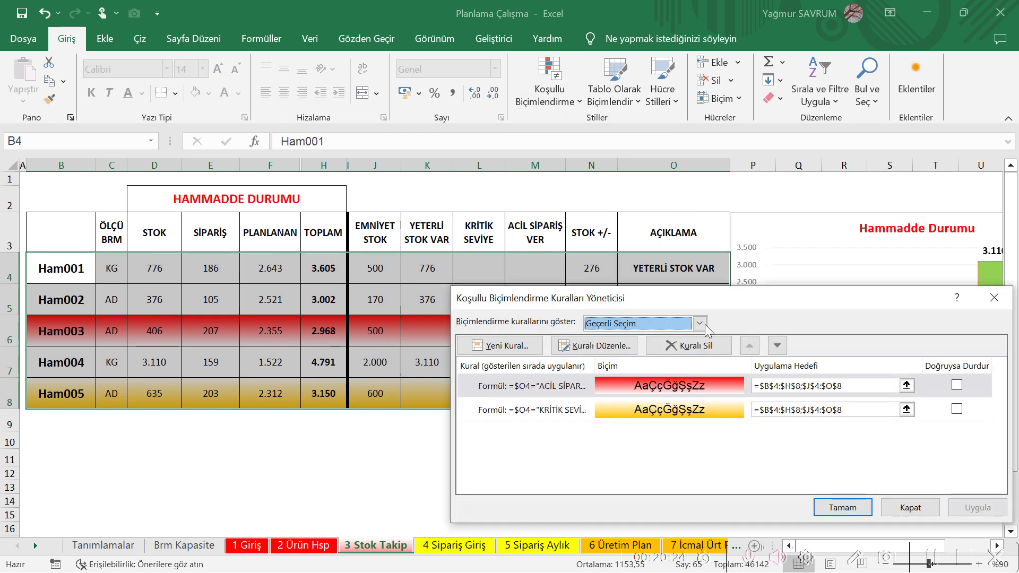
pyautogui.moveTo(733, 303); pyautogui.dragTo(667, 288)
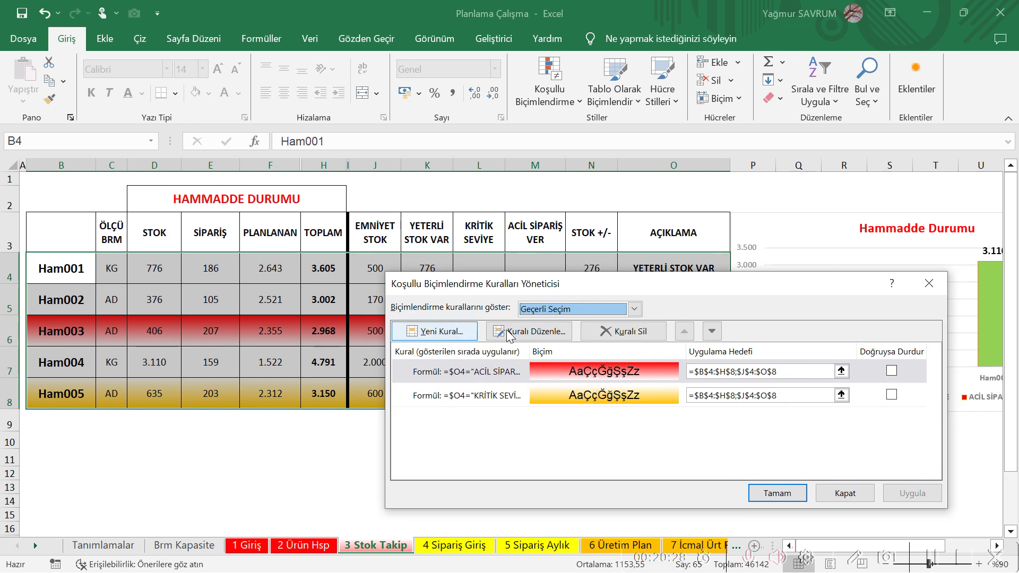
pyautogui.click(492, 368)
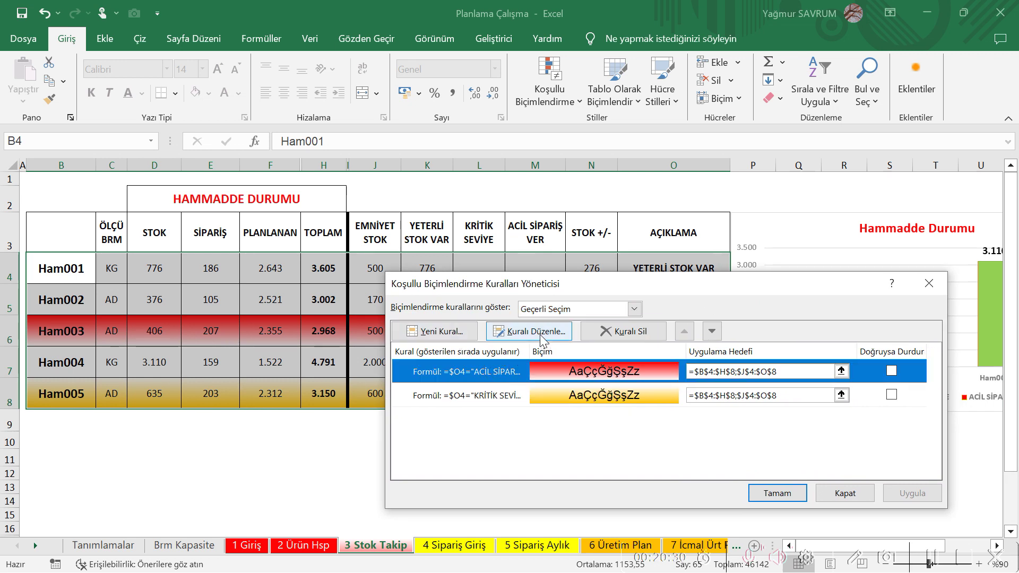
pyautogui.click(540, 336)
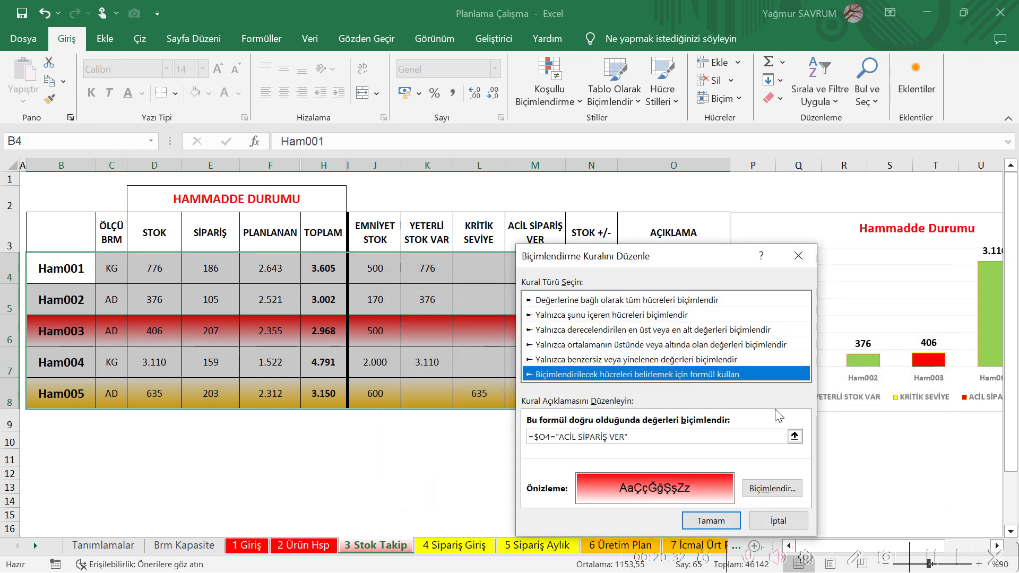
pyautogui.moveTo(670, 260); pyautogui.dragTo(838, 230)
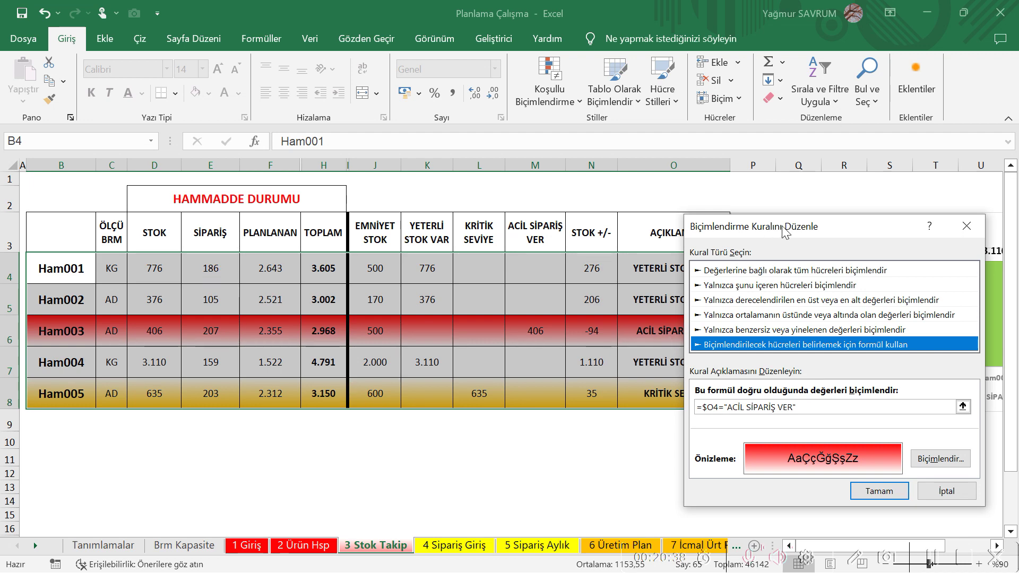
pyautogui.moveTo(796, 231); pyautogui.dragTo(280, 248)
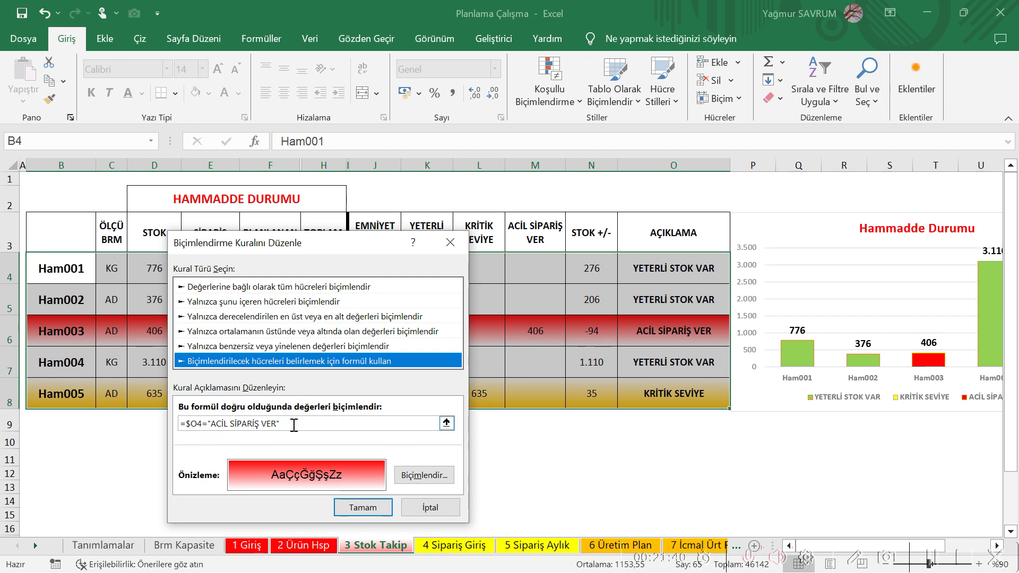
pyautogui.moveTo(312, 425); pyautogui.dragTo(185, 425)
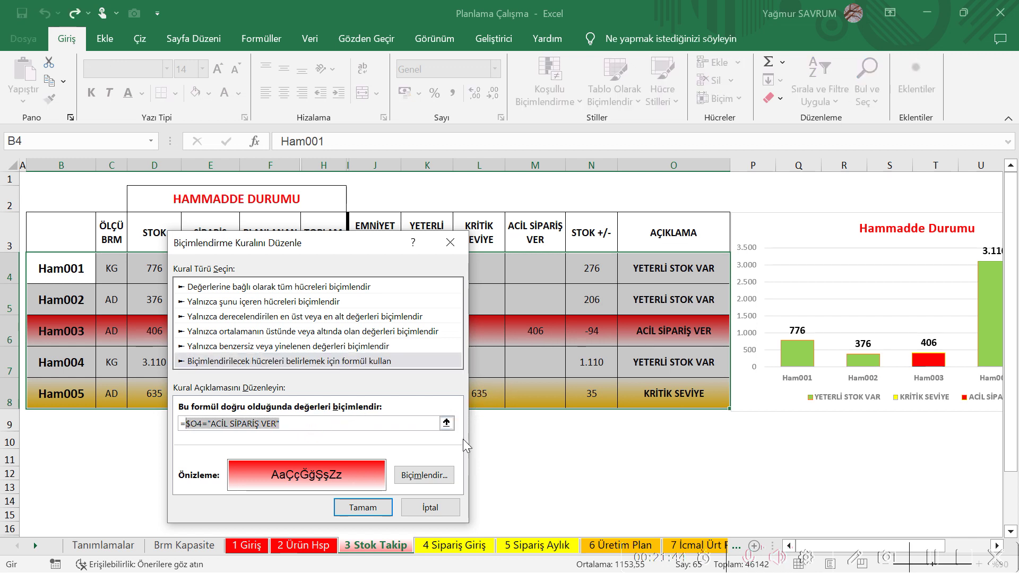
# Step: Review the two-colour gradient fill settings of the ACİL SİPARİŞ VER rule and return to the rules list
pyautogui.click(415, 477)
pyautogui.click(415, 476)
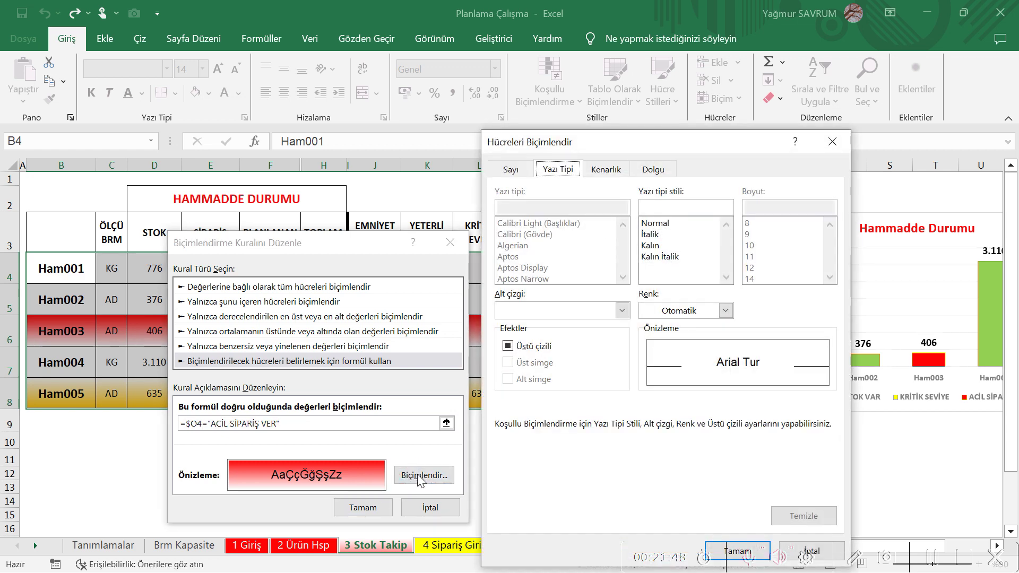
pyautogui.click(659, 174)
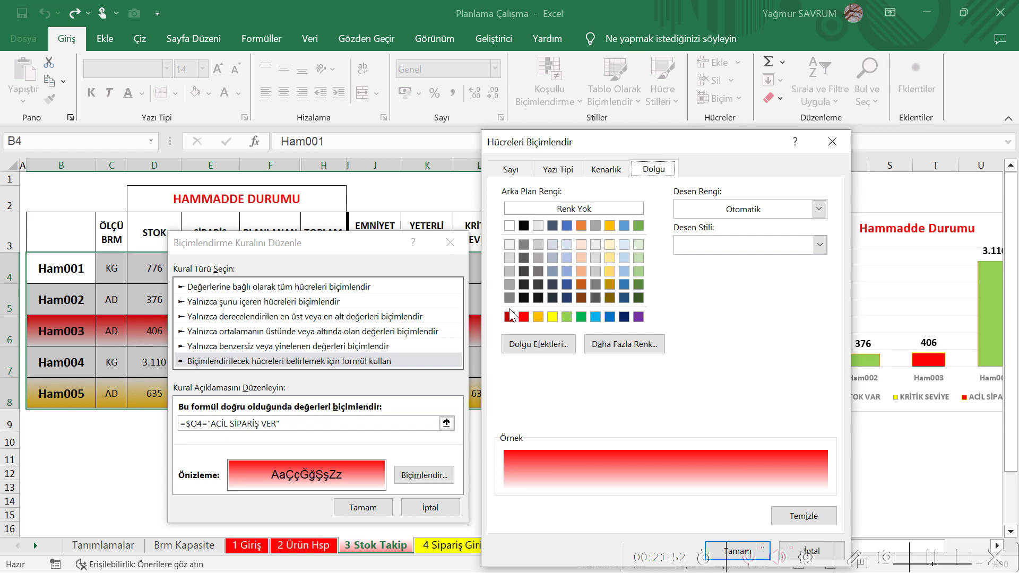
pyautogui.click(538, 346)
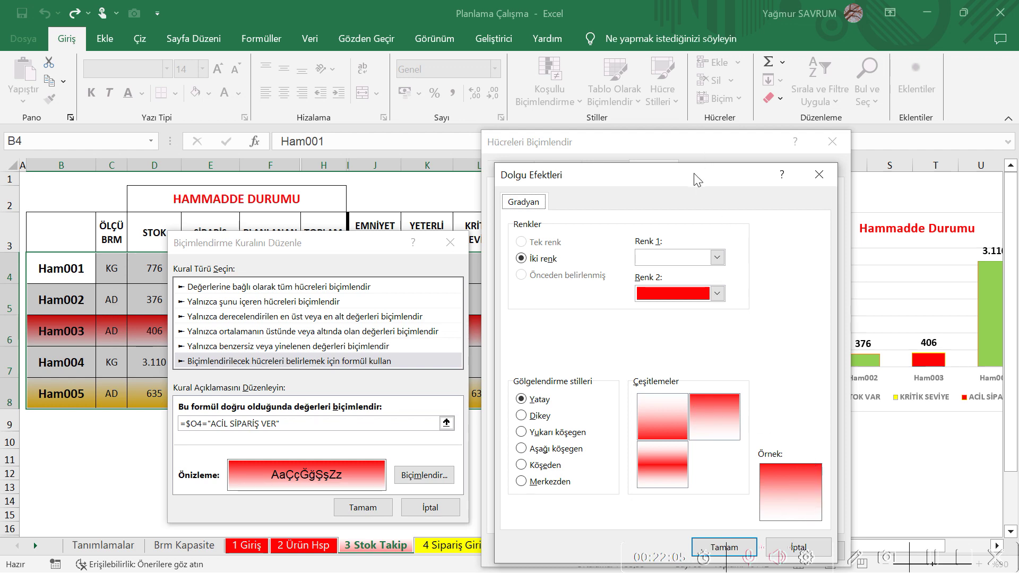
pyautogui.moveTo(694, 176); pyautogui.dragTo(699, 105)
pyautogui.click(729, 475)
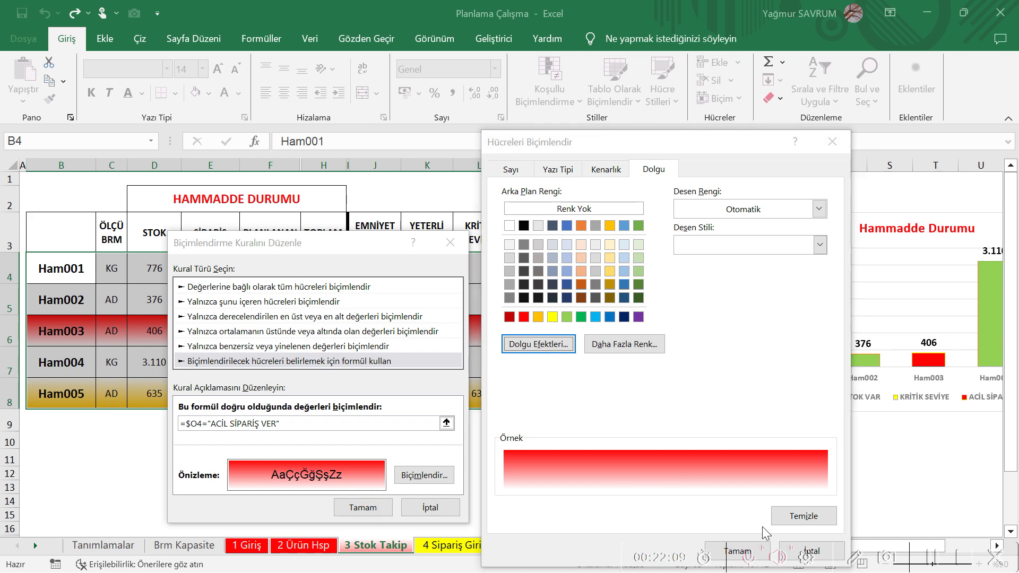
pyautogui.moveTo(697, 142); pyautogui.dragTo(728, 63)
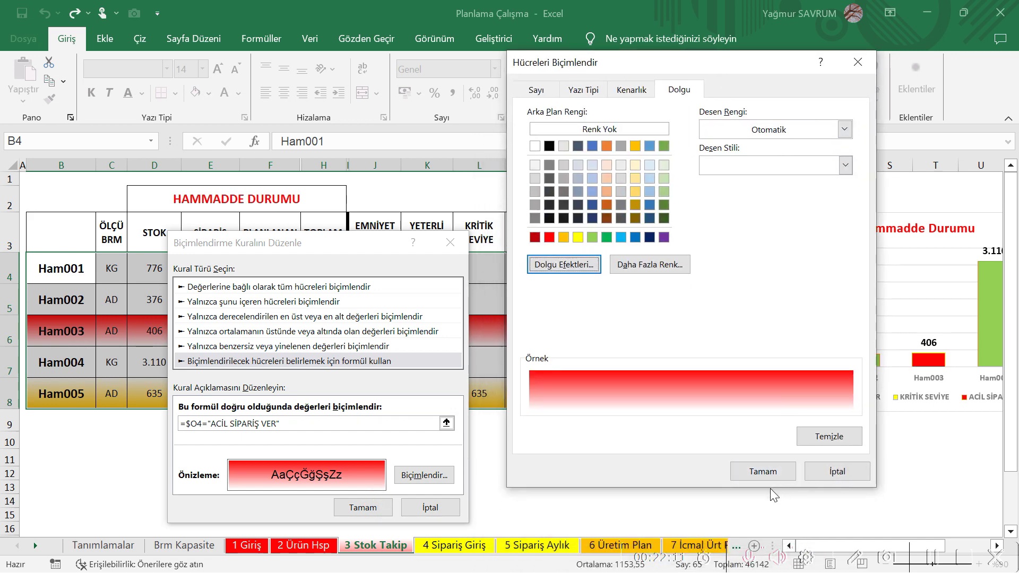
pyautogui.click(763, 472)
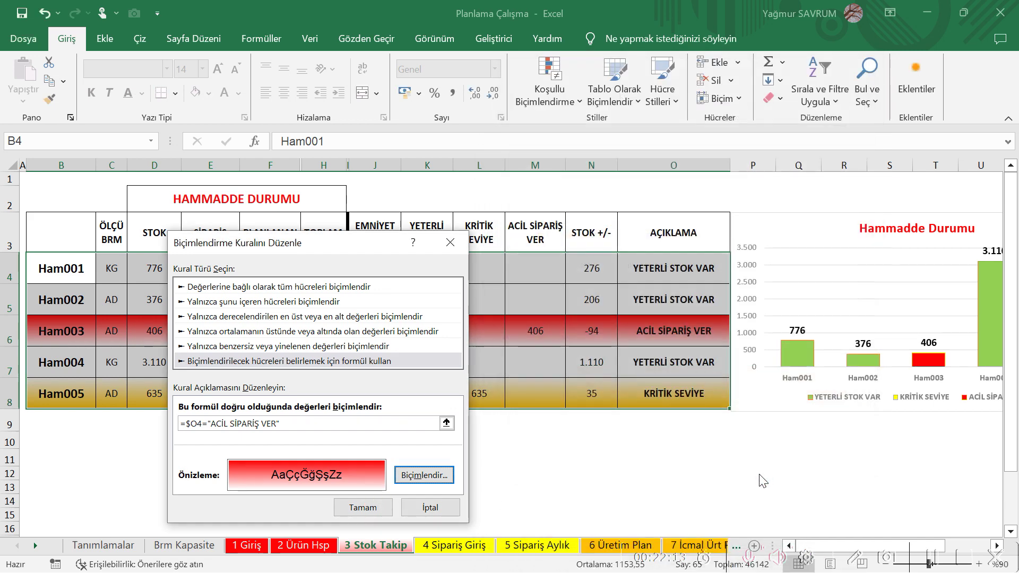
pyautogui.click(382, 508)
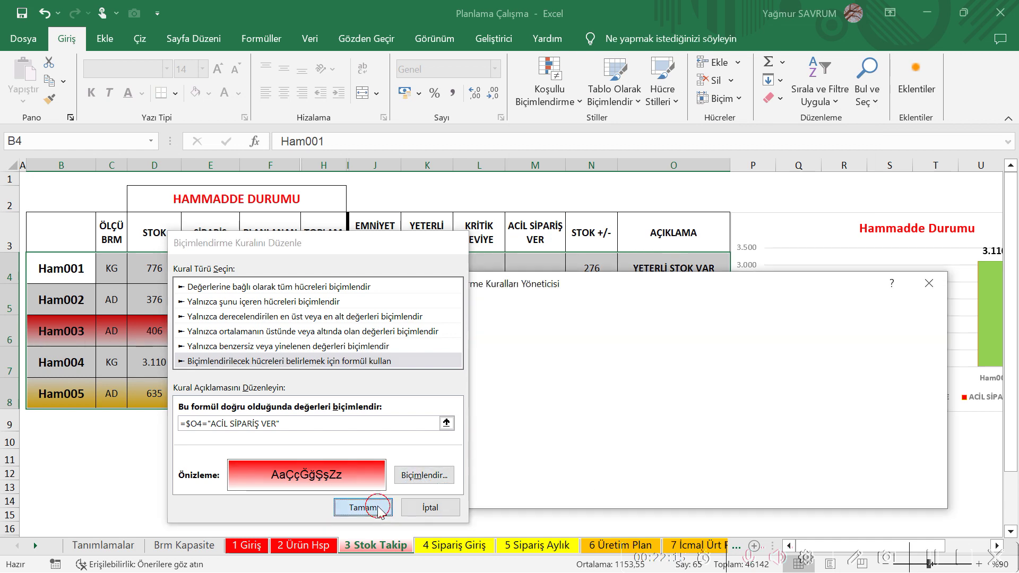
# Step: Review the KRİTİK SEVİYE rule's formula and fill, apply the rules and return to the sheet
pyautogui.click(492, 403)
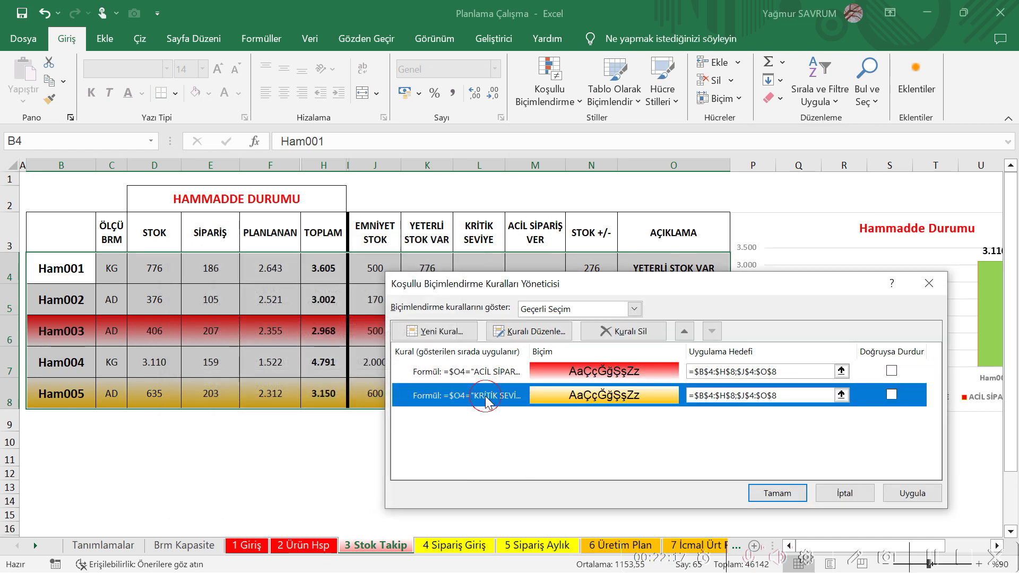
pyautogui.click(518, 333)
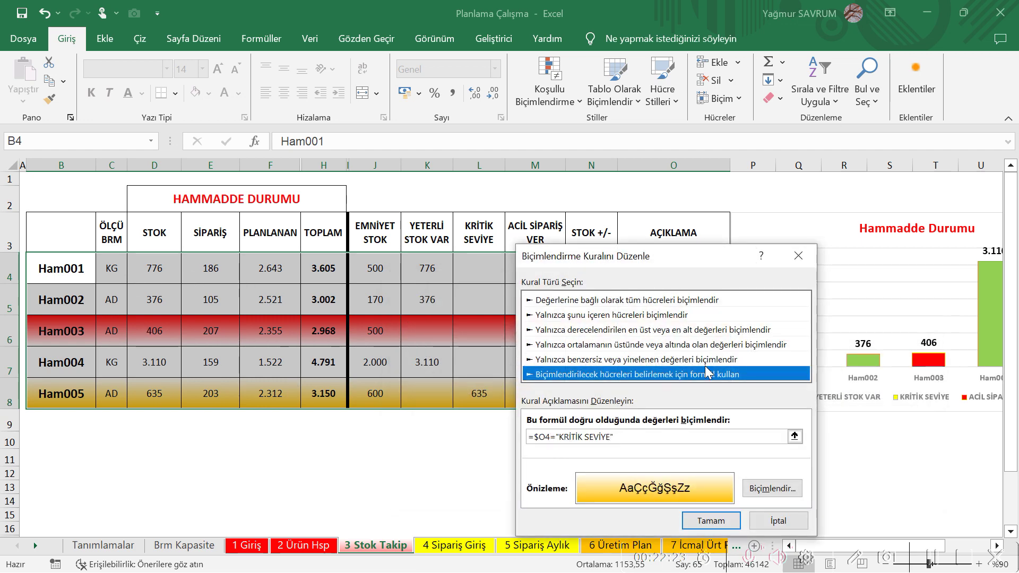
pyautogui.click(574, 441)
pyautogui.click(716, 523)
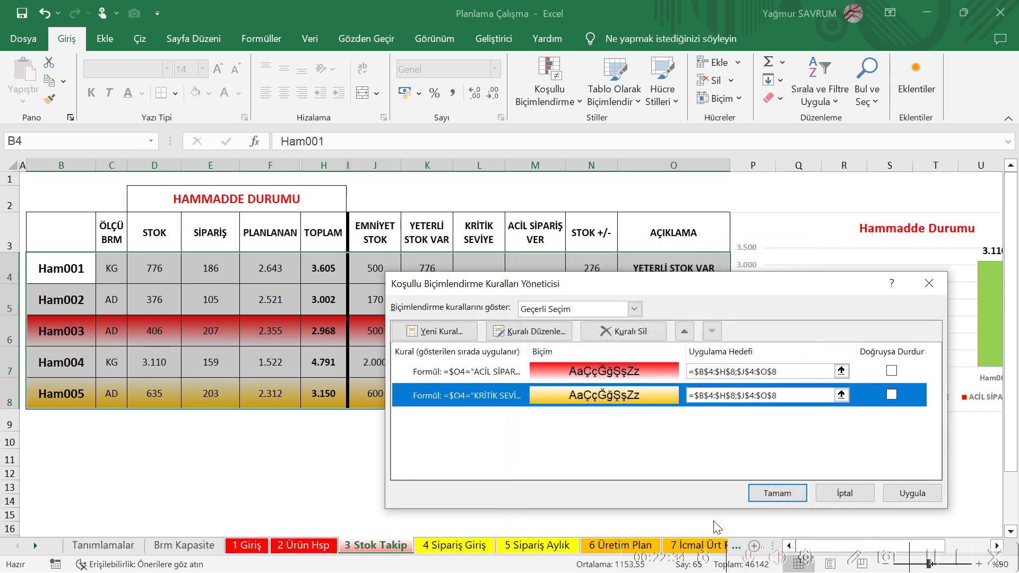
pyautogui.click(904, 494)
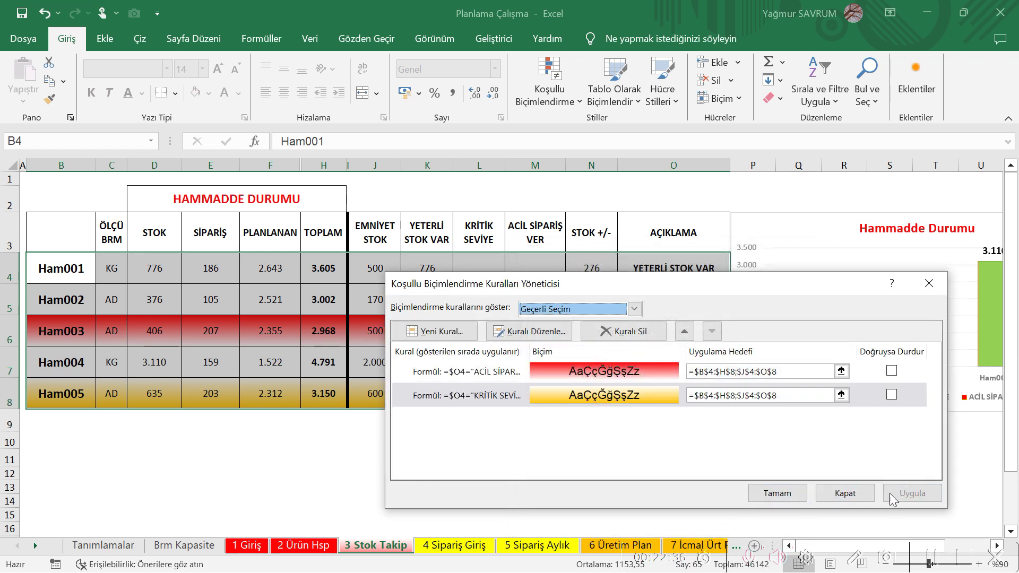
pyautogui.click(791, 493)
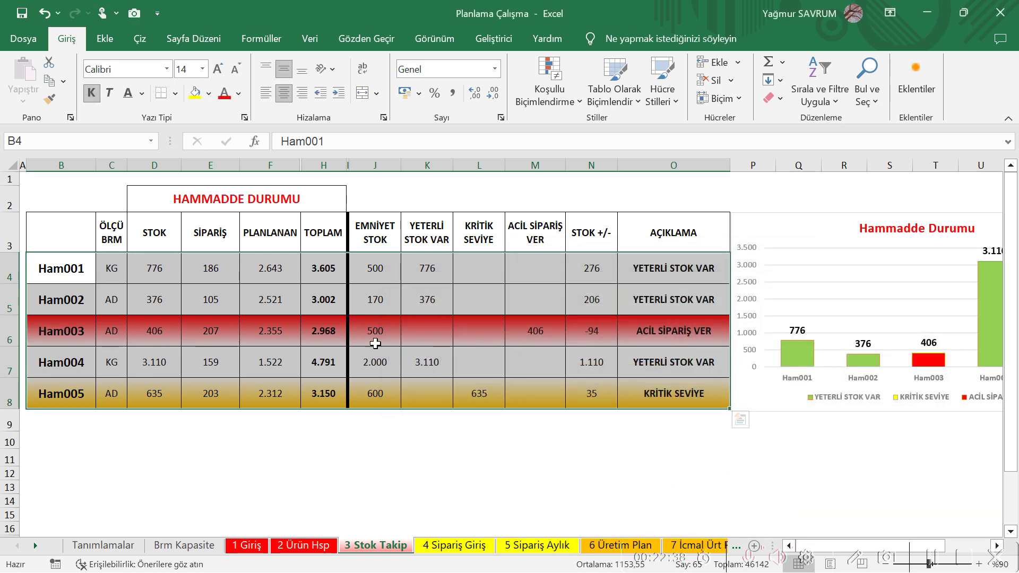
pyautogui.click(474, 484)
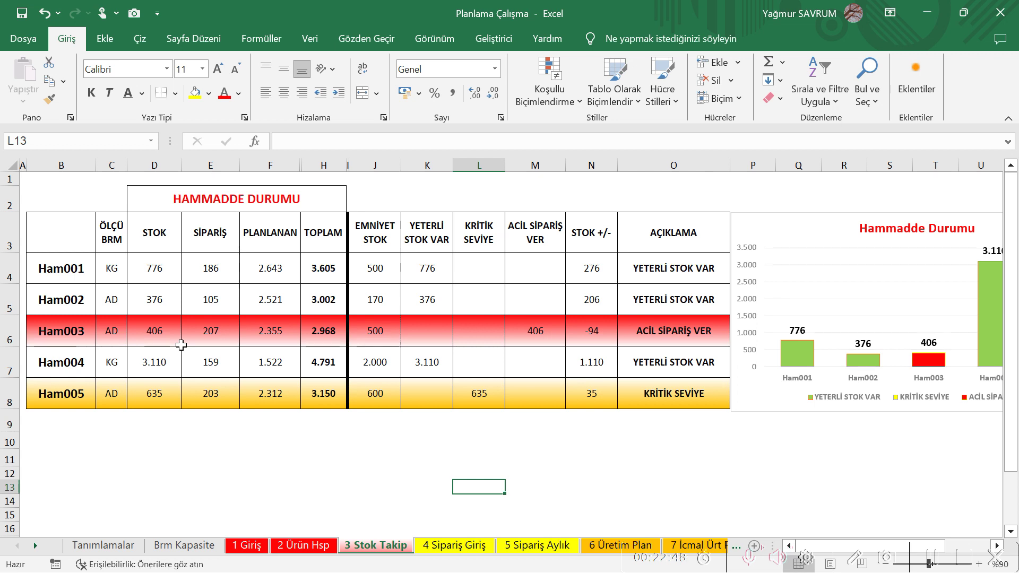
# Step: Examine the whole Hammadde Durumu chart beside the raw material table
pyautogui.click(842, 452)
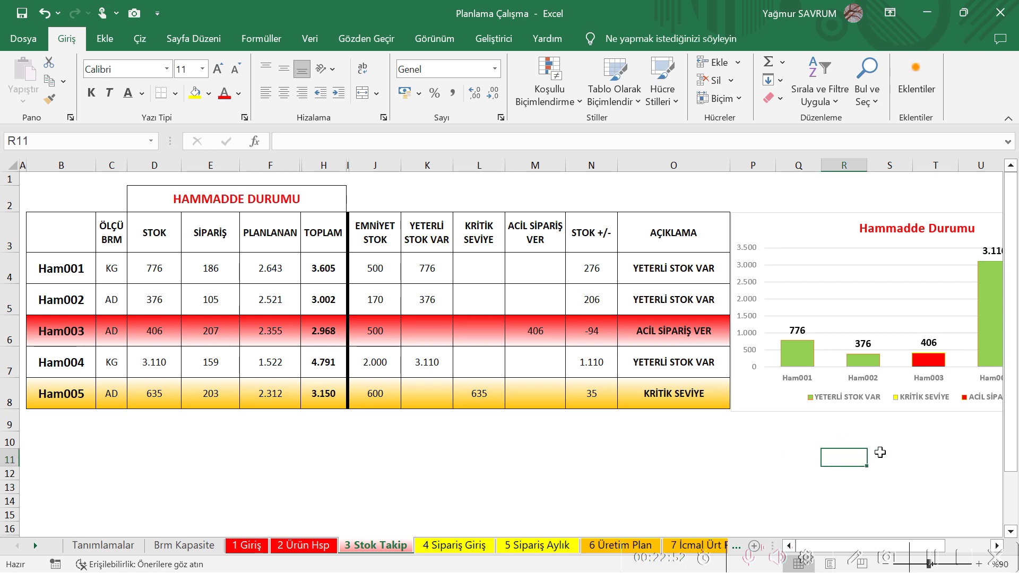
pyautogui.press('Right')
pyautogui.press('Right')
pyautogui.press('Right')
pyautogui.press('Right')
pyautogui.press('Right')
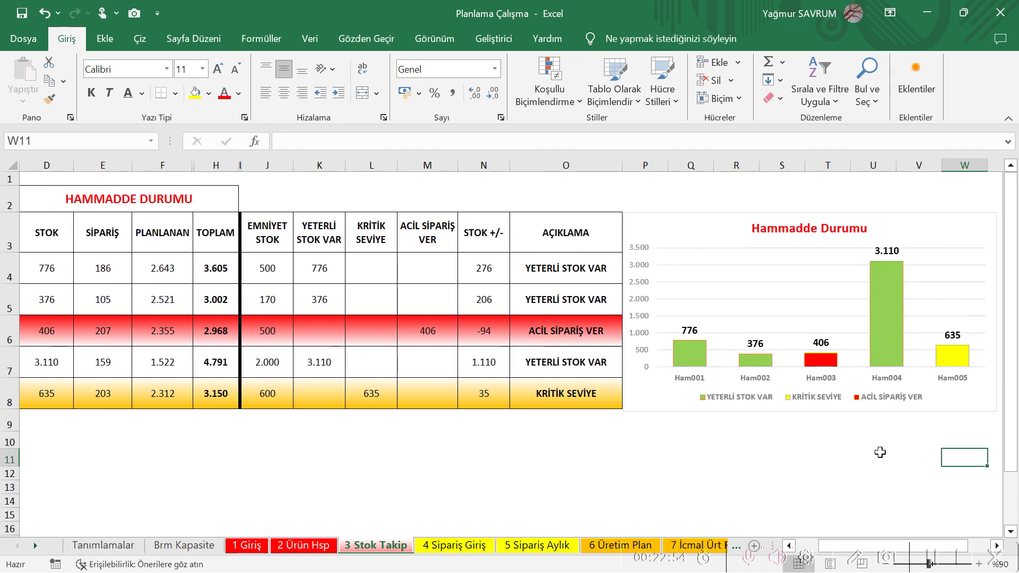
pyautogui.press('Right')
pyautogui.press('Right')
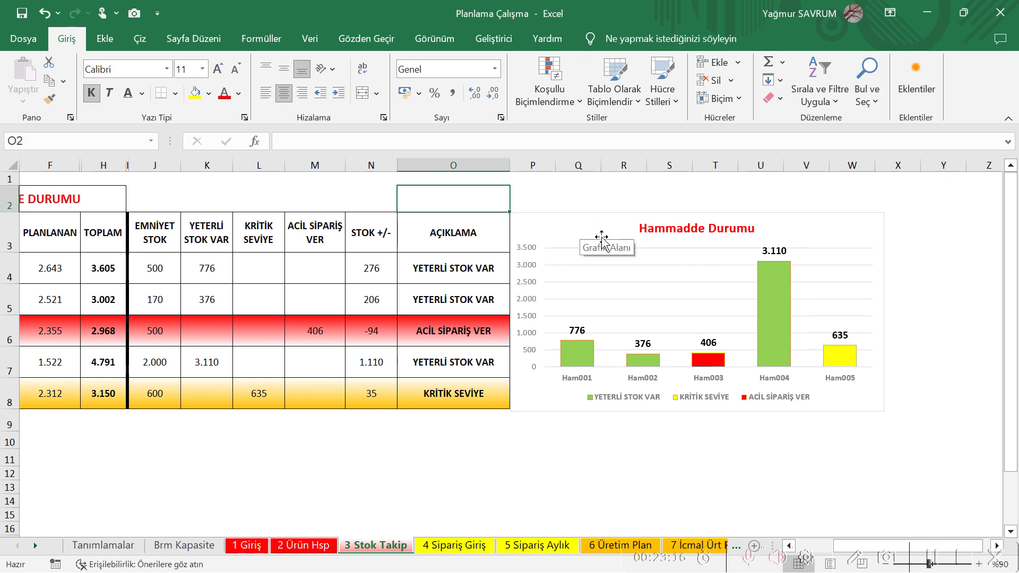
# Step: Delete the Hammadde Durumu chart and select the empty cell Q3
pyautogui.click(838, 407)
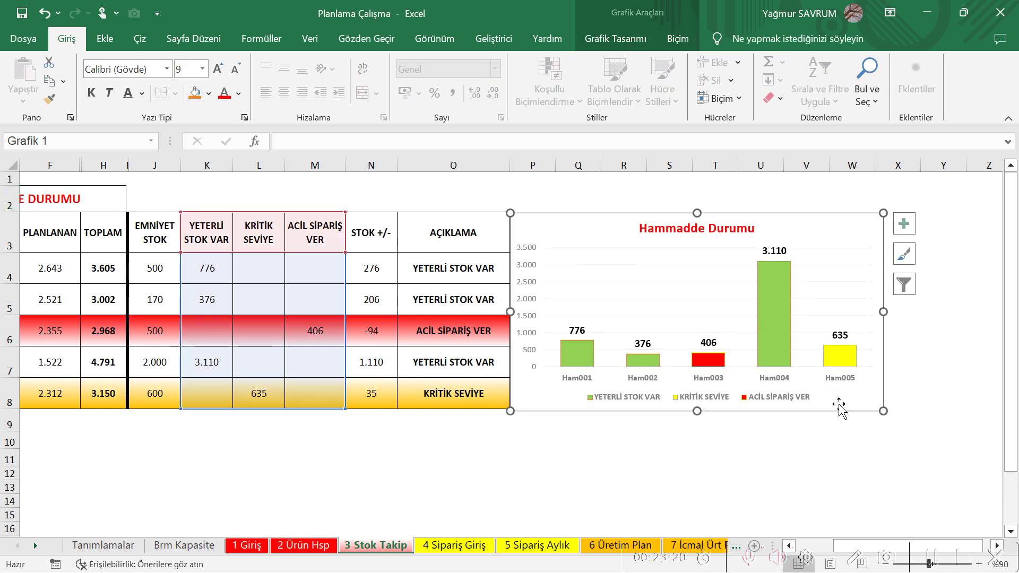
pyautogui.press('Delete')
pyautogui.click(579, 249)
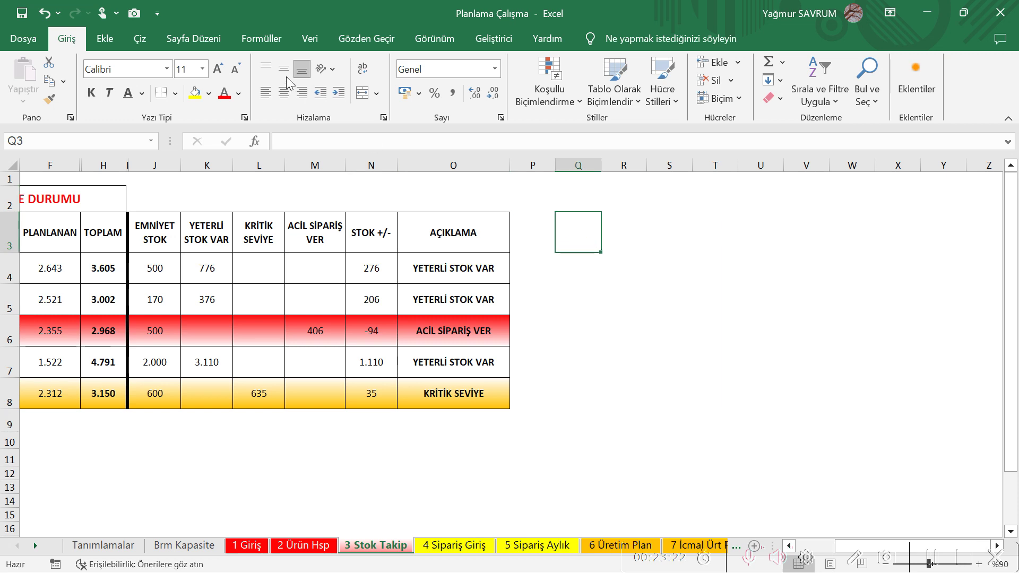
# Step: Insert an empty 2-D clustered column chart and place it beside the AÇIKLAMA column
pyautogui.click(105, 39)
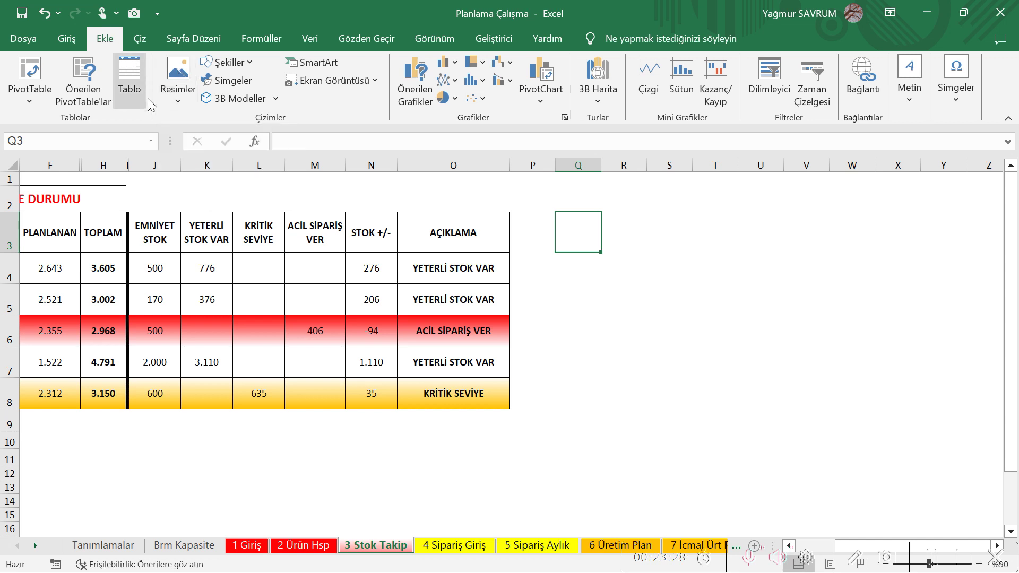
pyautogui.click(449, 63)
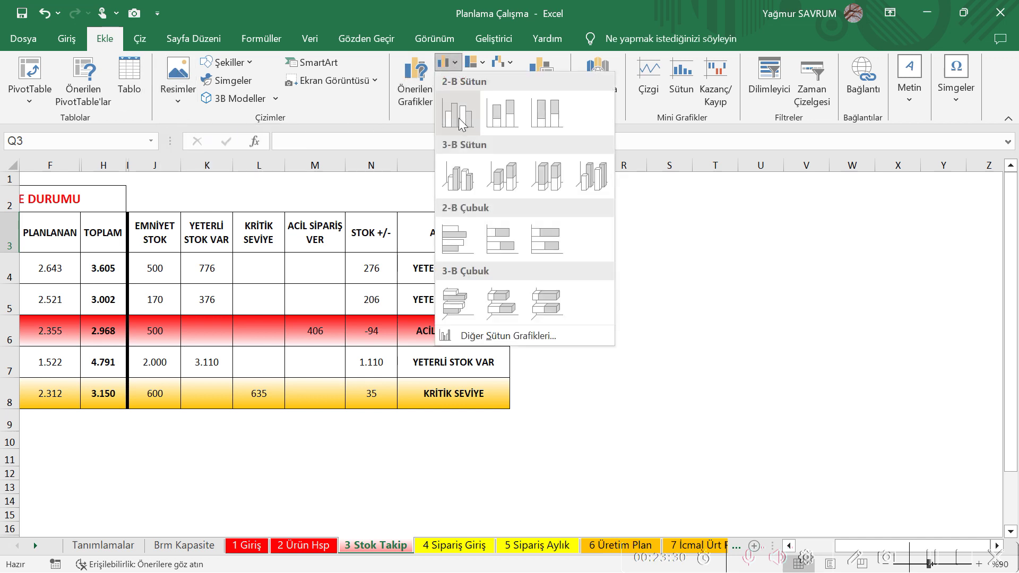
pyautogui.click(459, 115)
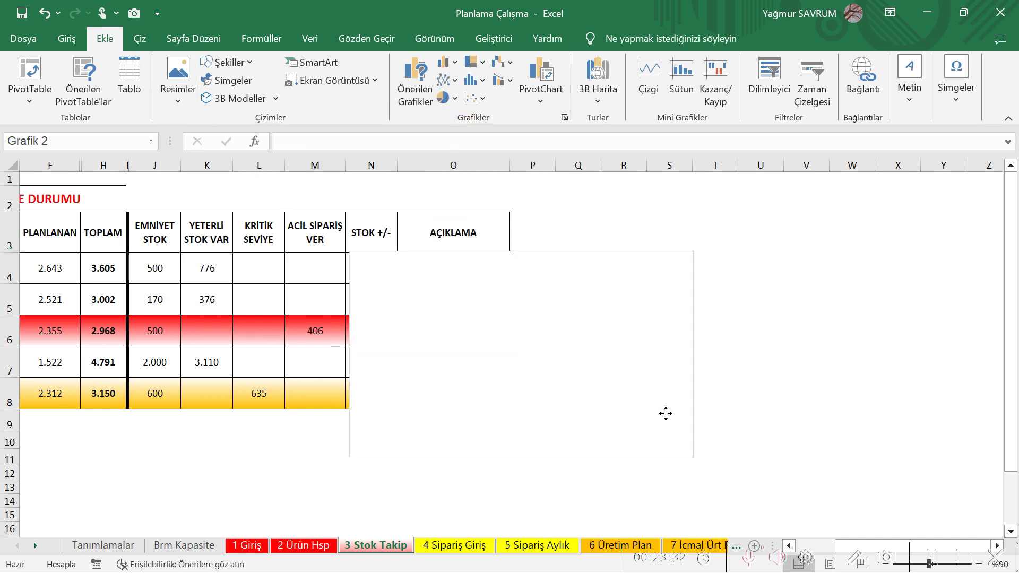
pyautogui.moveTo(665, 413); pyautogui.dragTo(803, 378)
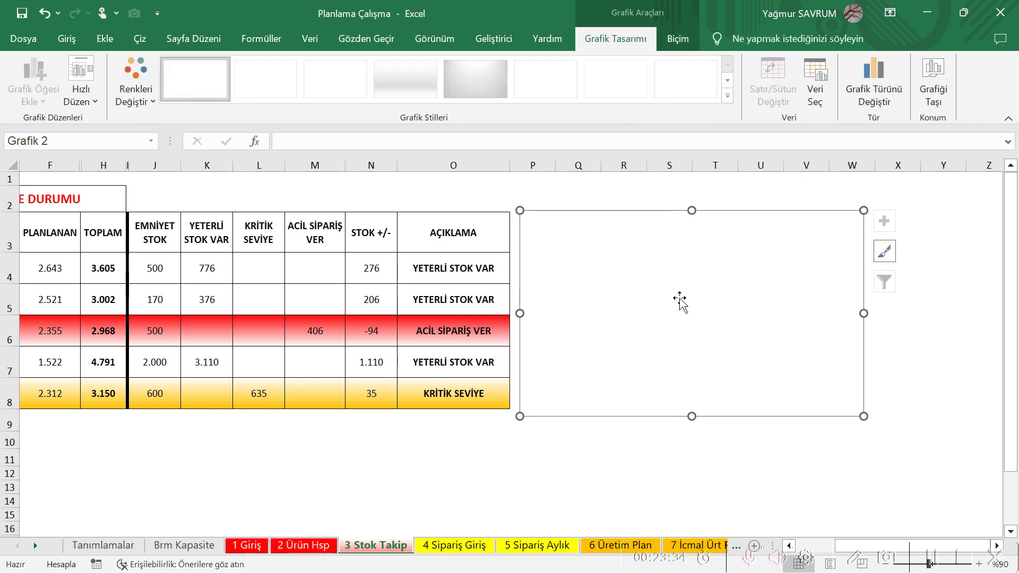
# Step: Add a data series to the empty chart with its name from K3 (YETERLİ STOK VAR) and its values from K4:K8
pyautogui.rightClick(663, 279)
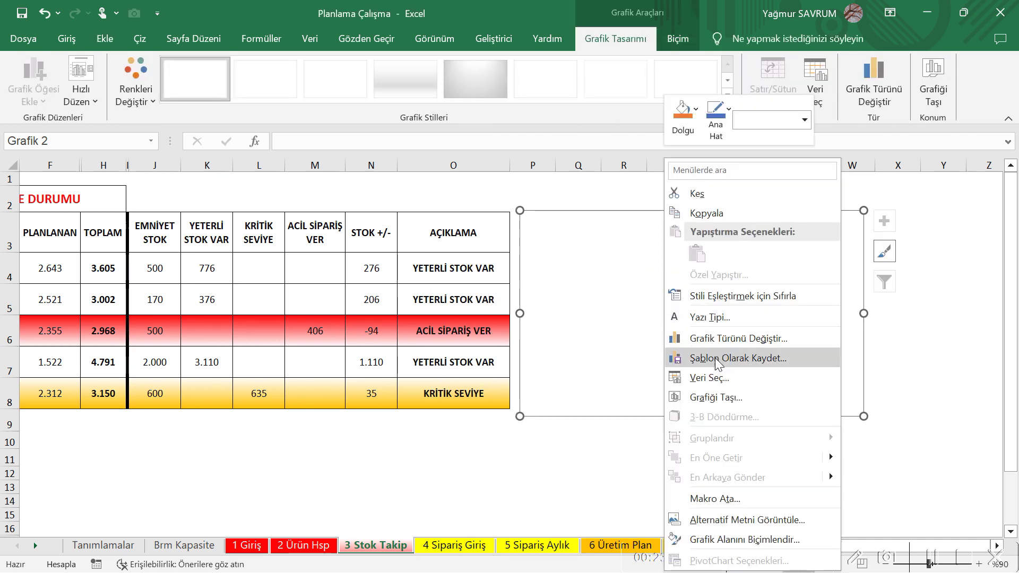
pyautogui.click(718, 378)
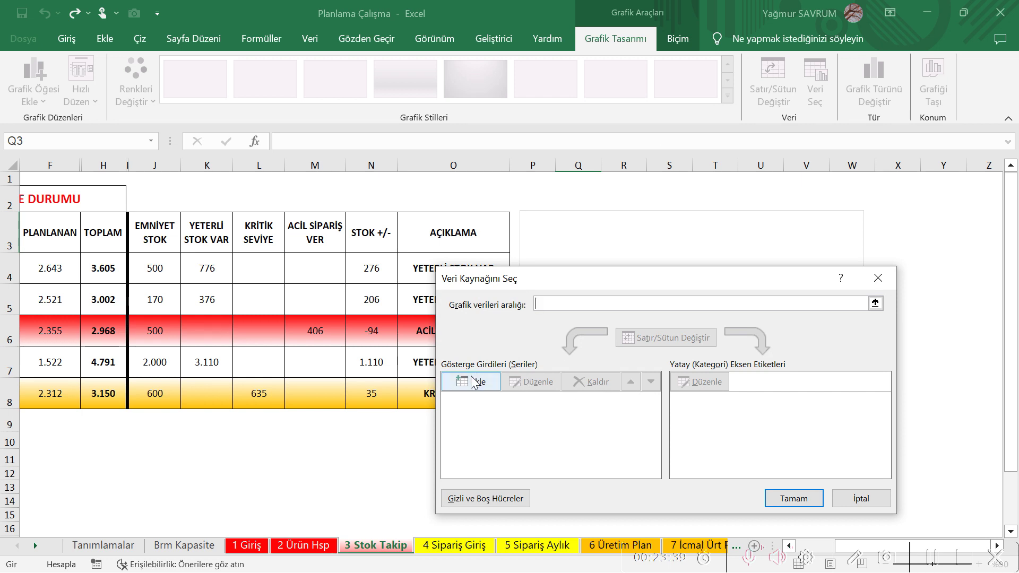
pyautogui.click(474, 382)
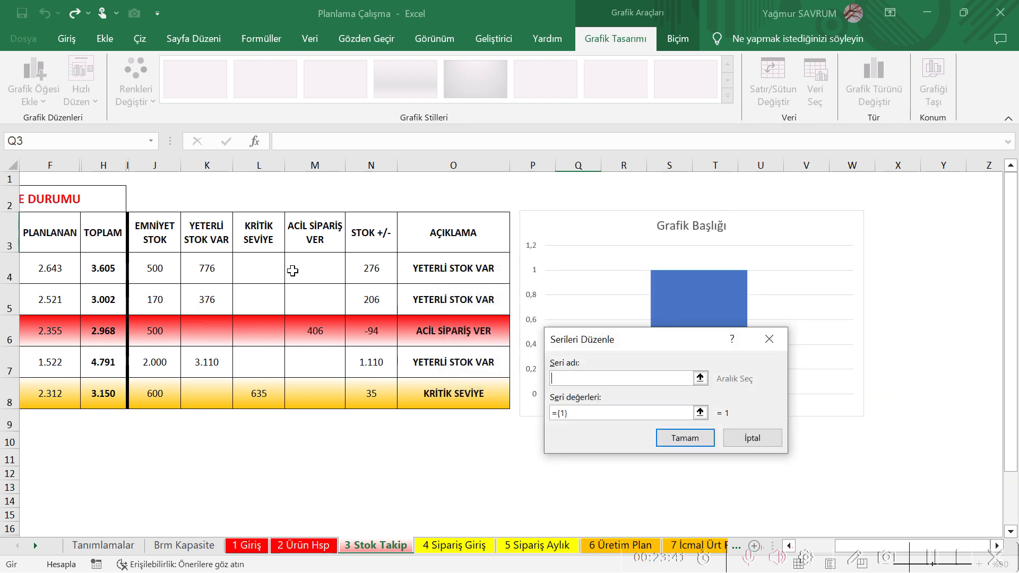
pyautogui.click(206, 233)
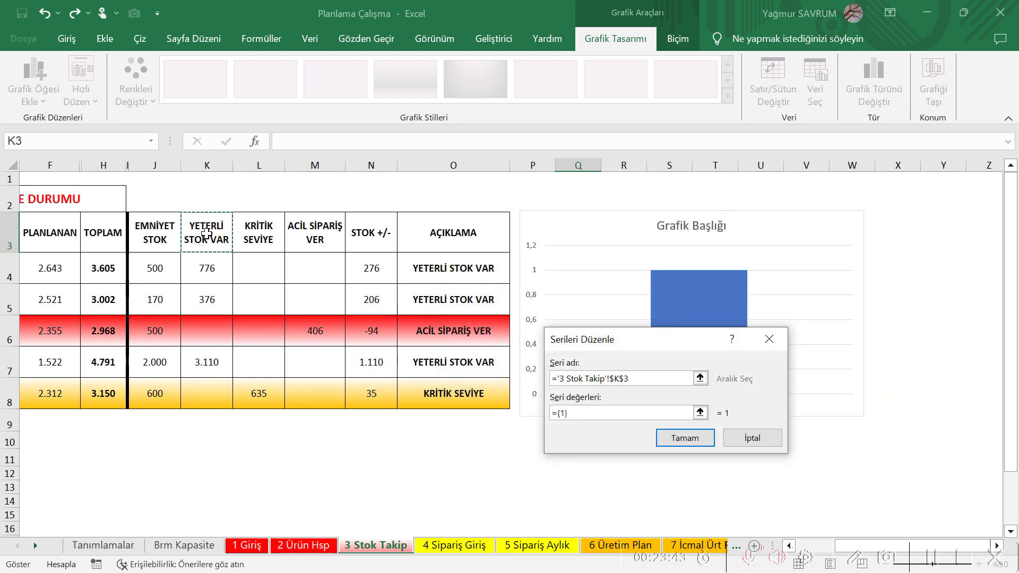
pyautogui.click(590, 414)
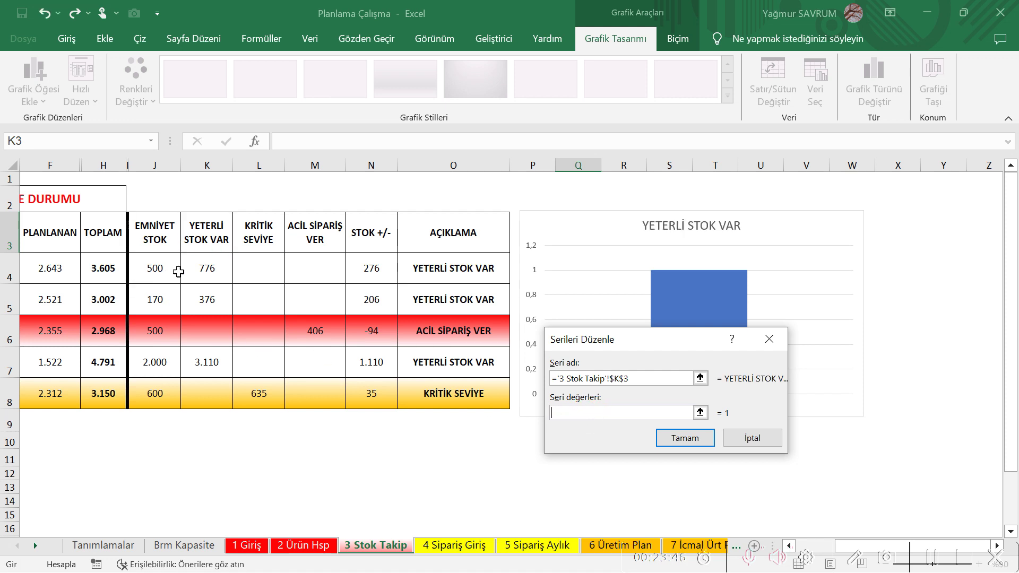
pyautogui.moveTo(207, 266); pyautogui.dragTo(208, 388)
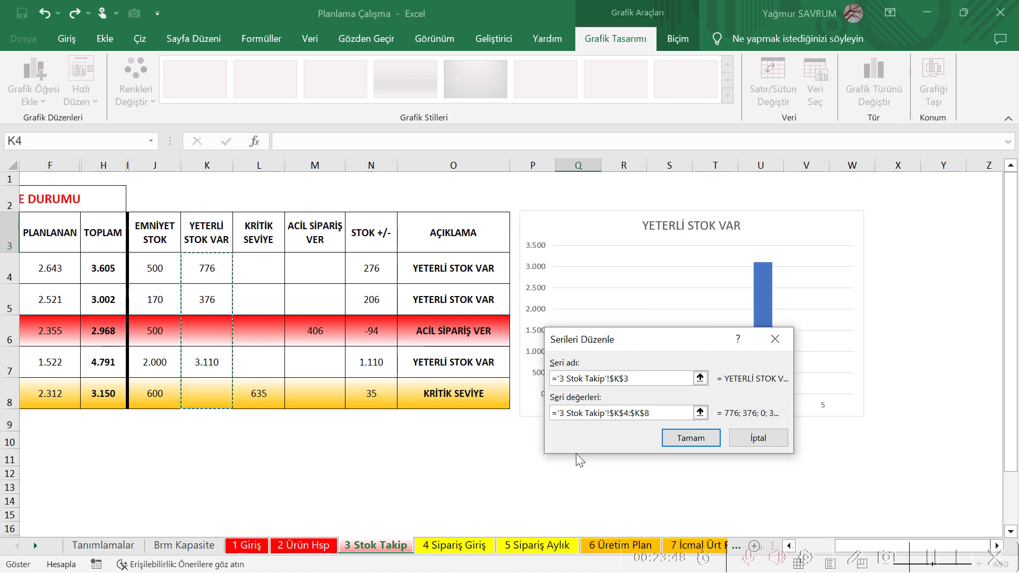
pyautogui.click(696, 439)
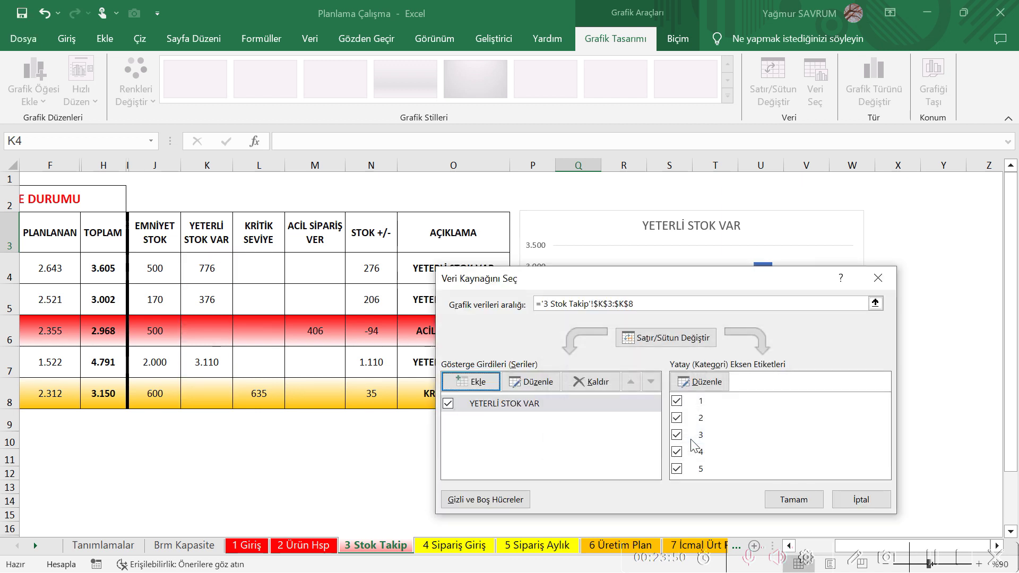
# Step: Add a second chart series with its name from L3 (KRİTİK SEVİYE) and its values from L4:L8
pyautogui.click(484, 383)
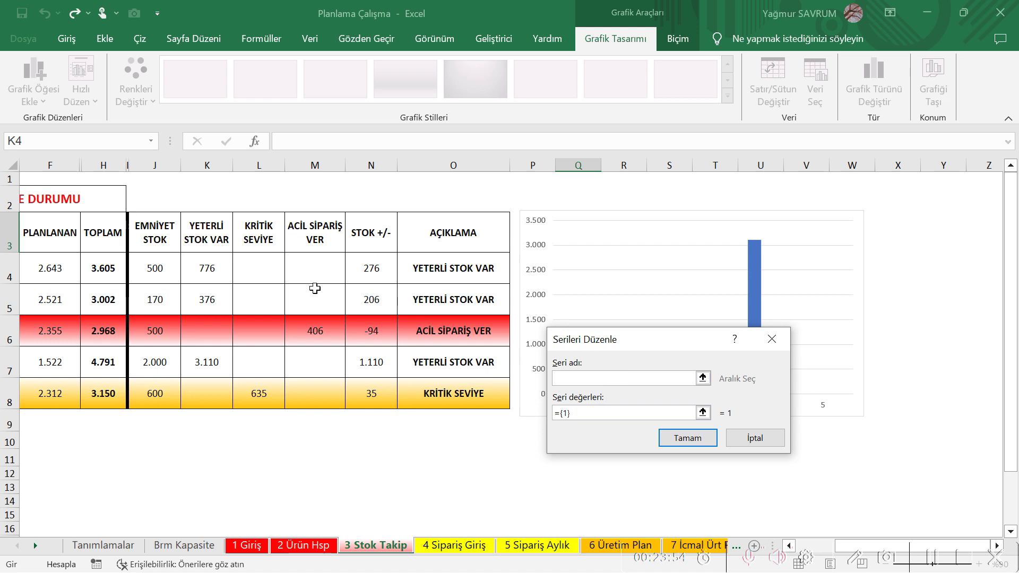
pyautogui.click(259, 239)
pyautogui.click(580, 414)
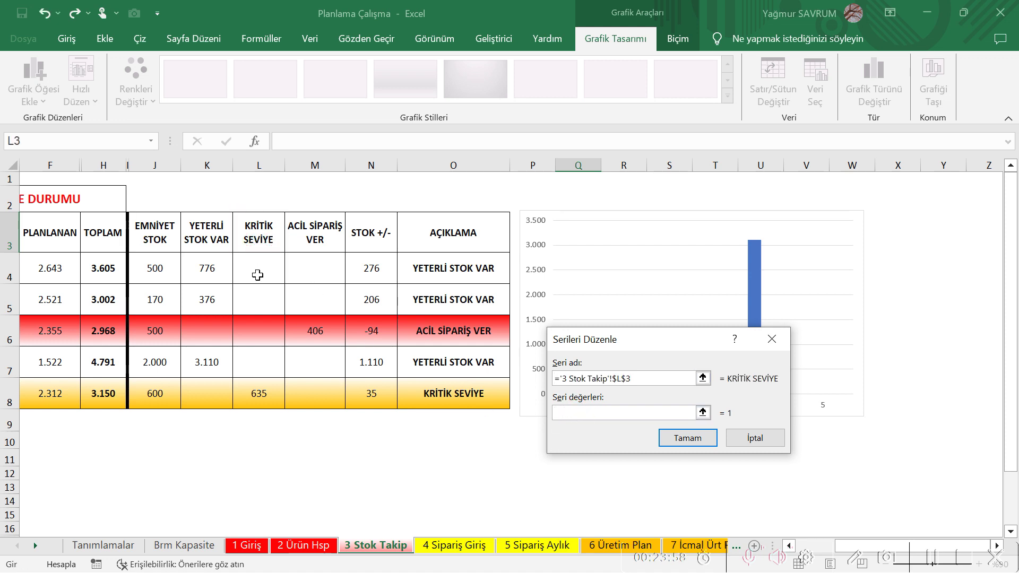
pyautogui.moveTo(259, 268); pyautogui.dragTo(315, 391)
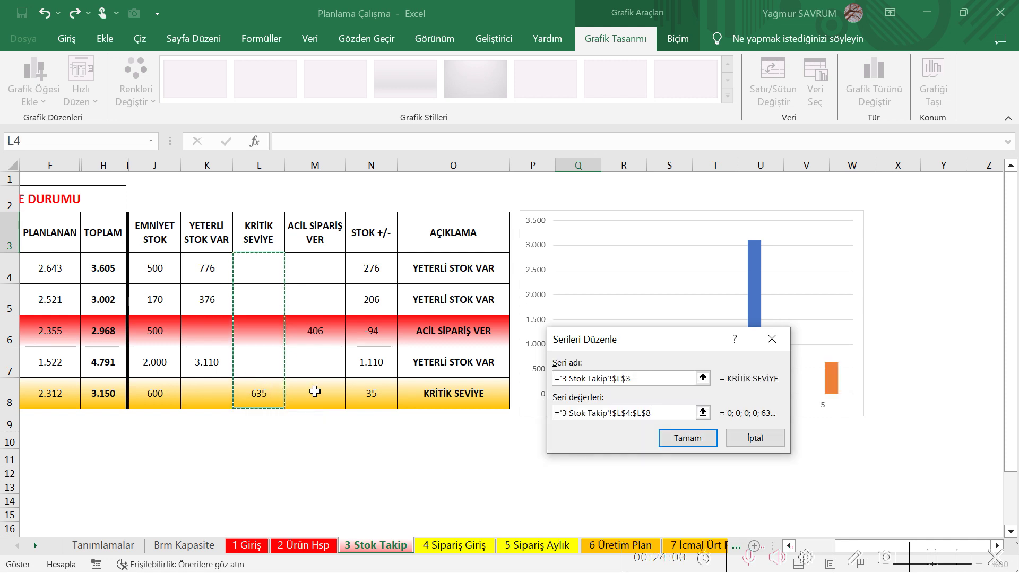
pyautogui.click(688, 438)
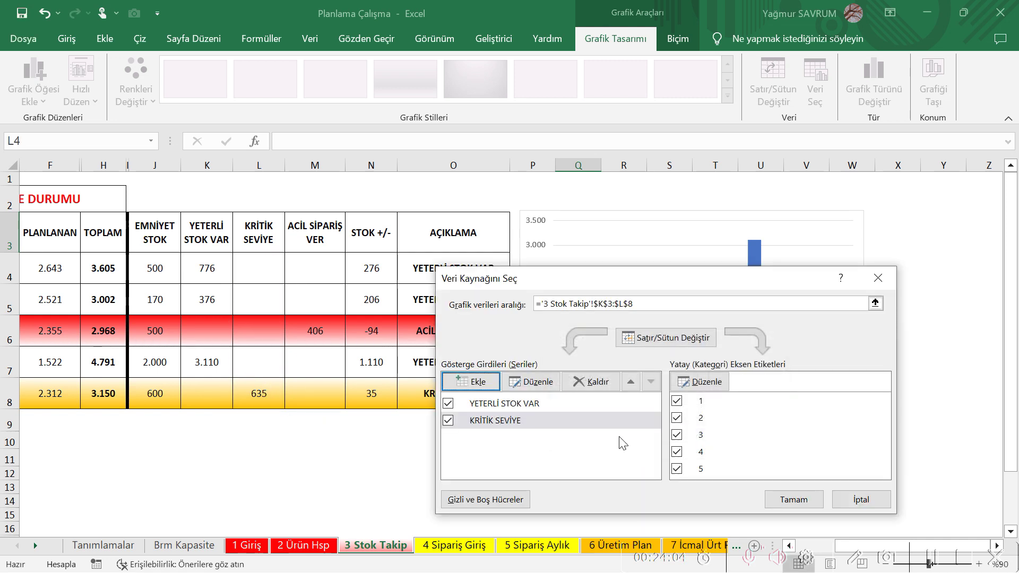
# Step: Set the horizontal axis labels of the YETERLİ STOK VAR series to the raw material codes in B4:B8
pyautogui.click(558, 401)
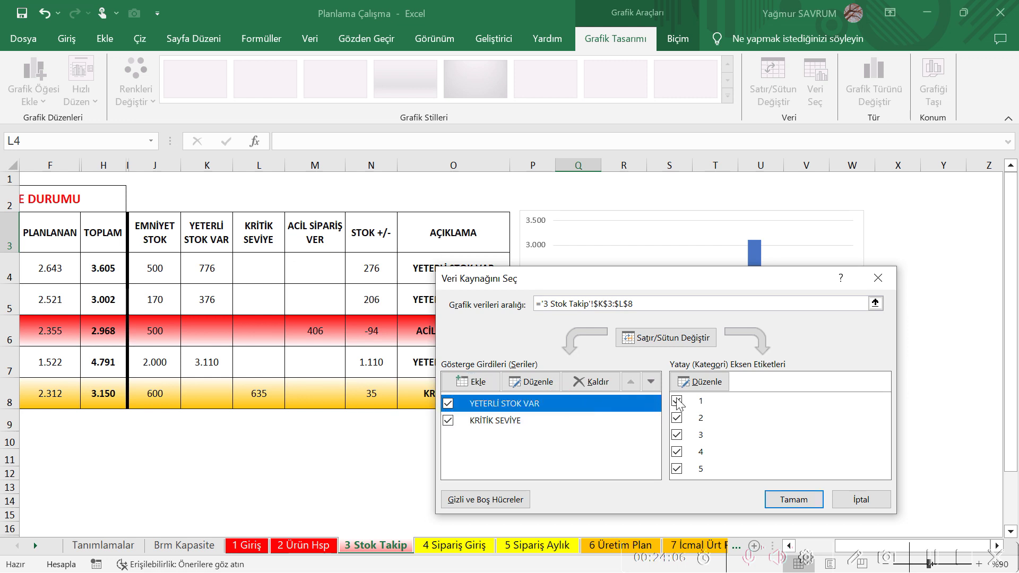
pyautogui.click(704, 382)
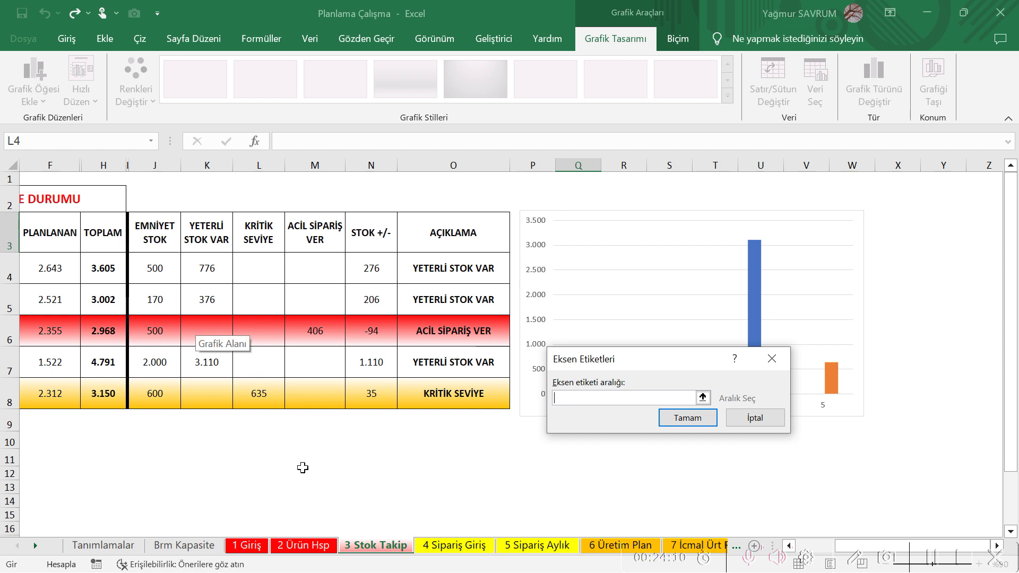
pyautogui.click(263, 438)
pyautogui.press('Left')
pyautogui.press('Left')
pyautogui.press('Left')
pyautogui.press('Left')
pyautogui.press('Left')
pyautogui.press('Left')
pyautogui.press('Left')
pyautogui.press('Left')
pyautogui.press('Left')
pyautogui.press('Left')
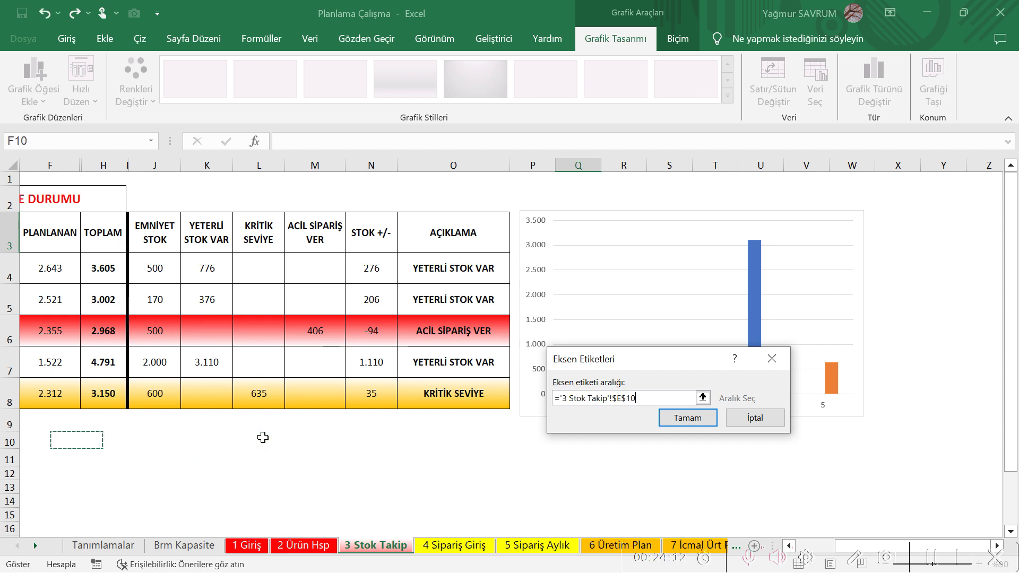
pyautogui.moveTo(65, 263); pyautogui.dragTo(73, 397)
pyautogui.click(690, 416)
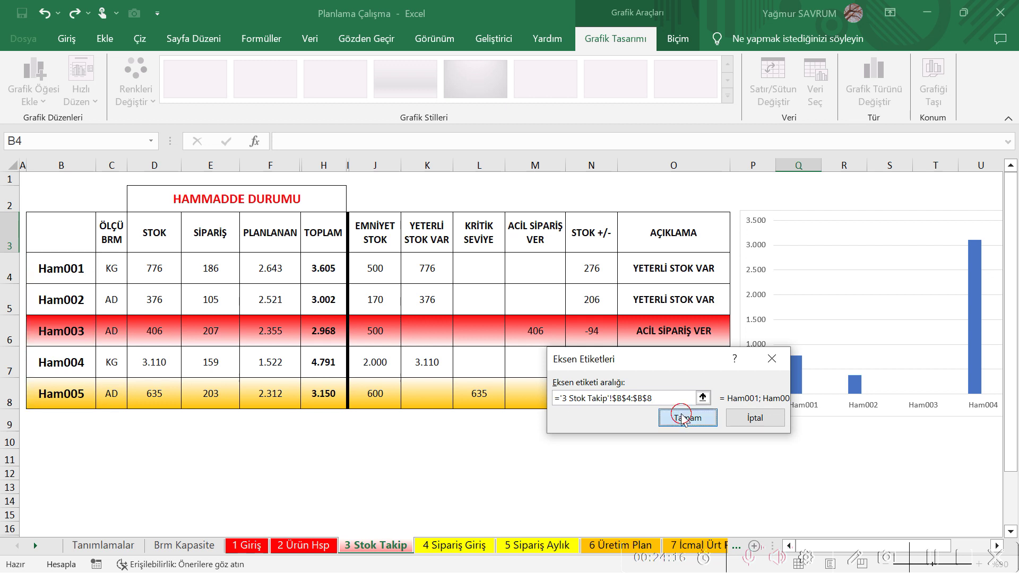
# Step: Add a third chart series with its name from M3 (ACİL SİPARİŞ VER) and its values from M4:M8
pyautogui.click(520, 426)
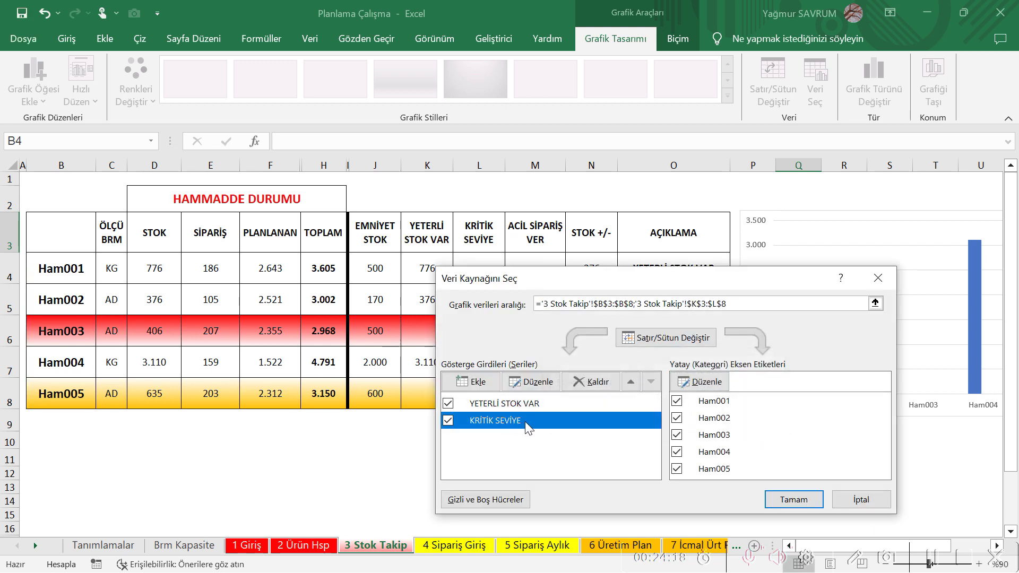
pyautogui.click(470, 381)
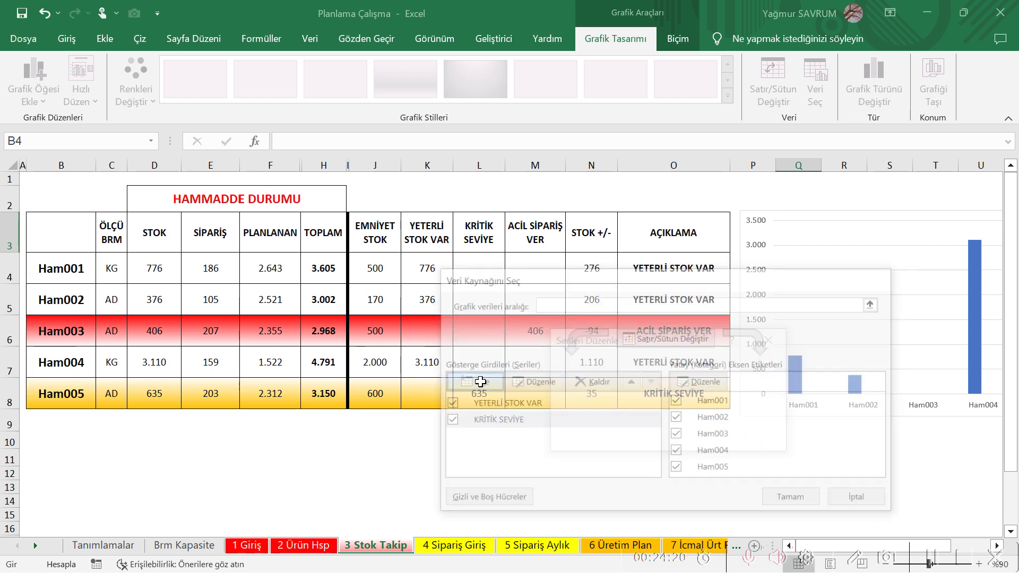
pyautogui.click(536, 234)
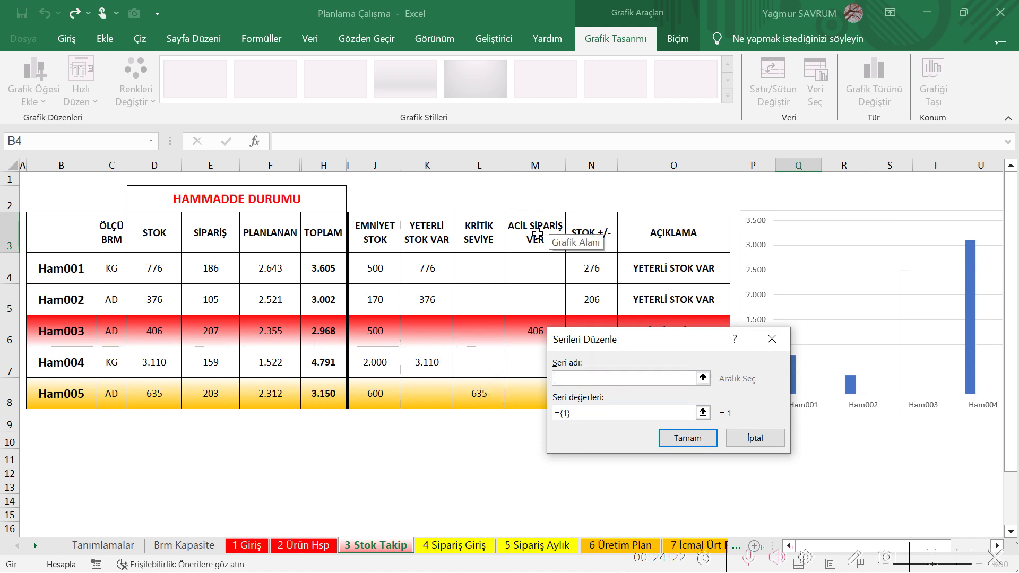
pyautogui.click(586, 413)
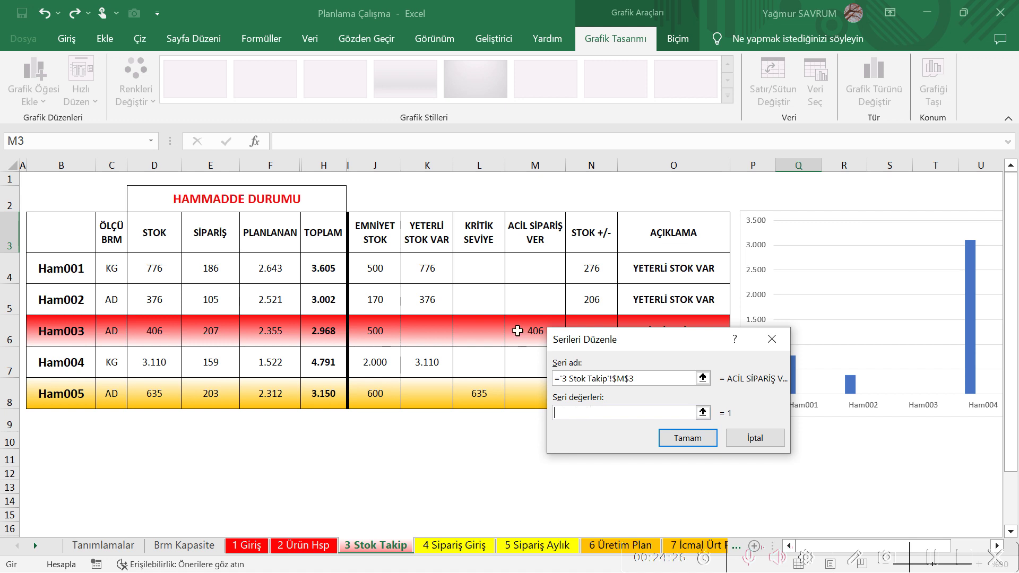
pyautogui.moveTo(520, 273); pyautogui.dragTo(533, 392)
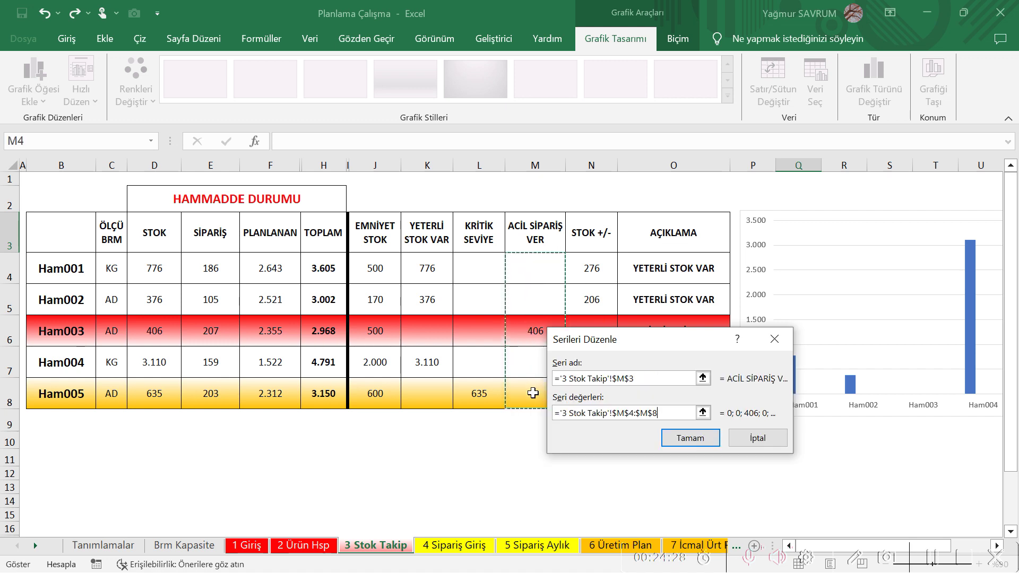
pyautogui.click(690, 438)
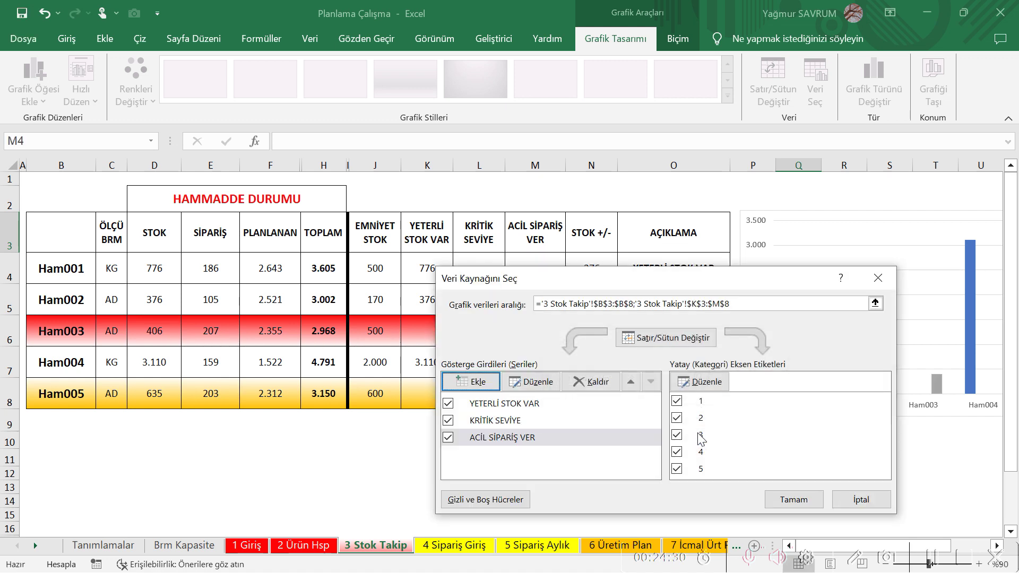
# Step: Set the ACİL SİPARİŞ VER series' axis labels to B4:B8 and apply the chart's data source
pyautogui.click(699, 386)
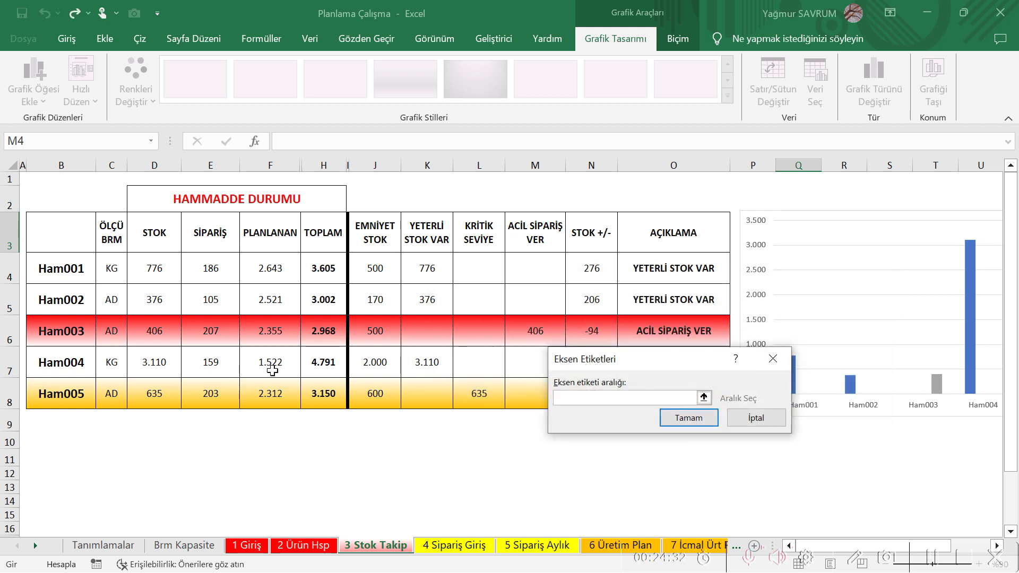
pyautogui.moveTo(50, 268); pyautogui.dragTo(63, 392)
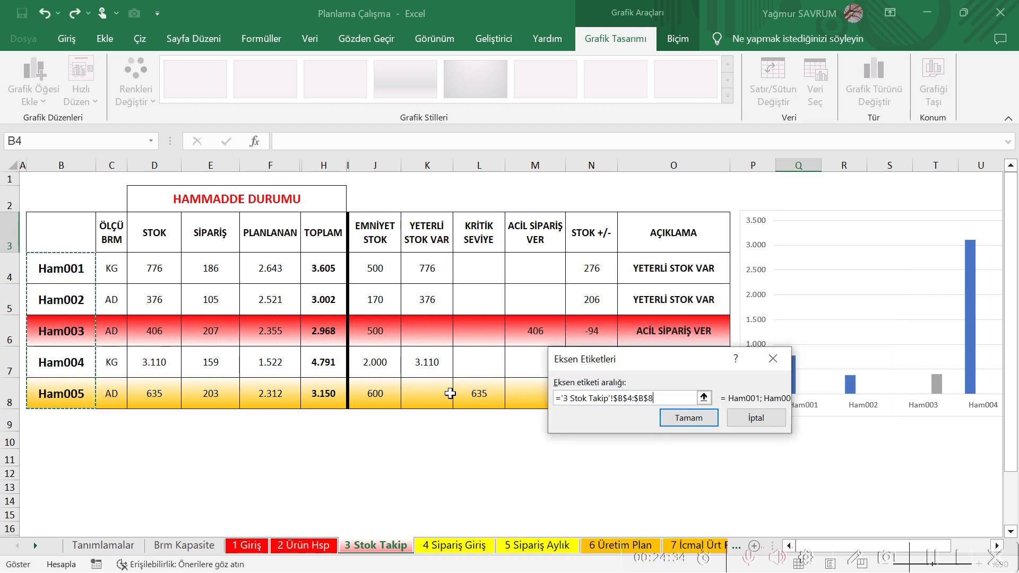
pyautogui.click(690, 438)
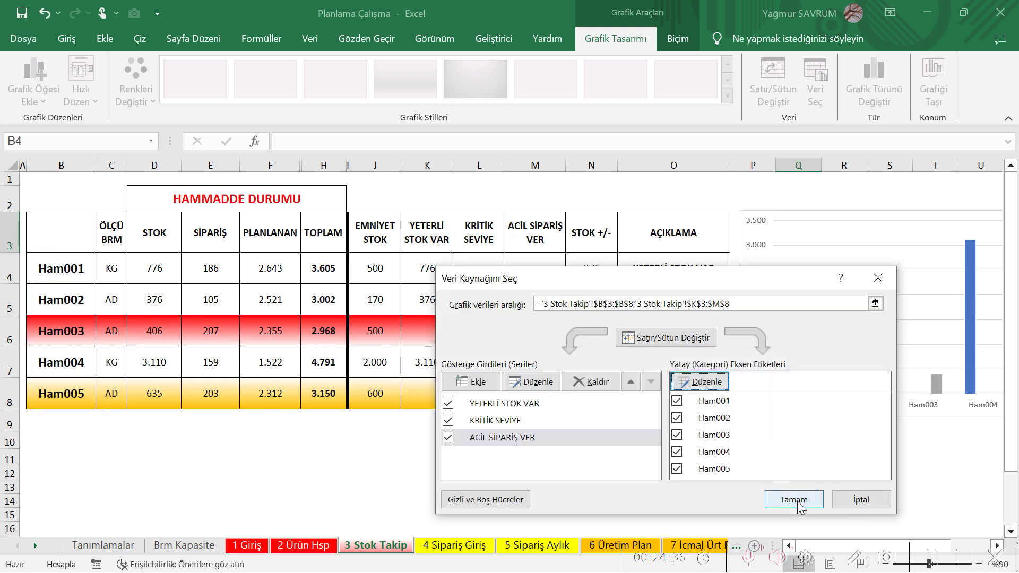
pyautogui.click(794, 499)
# Step: Format the YETERLİ STOK VAR data series with a series overlap of 100% and close the formatting options
pyautogui.click(858, 470)
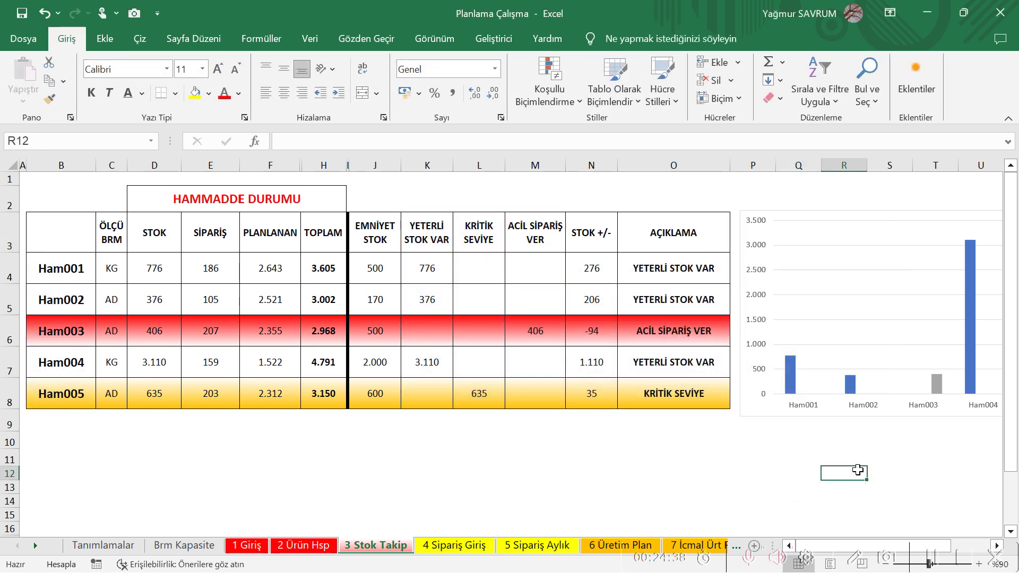
pyautogui.press('Right')
pyautogui.press('Right')
pyautogui.press('Right')
pyautogui.press('Right')
pyautogui.press('Right')
pyautogui.press('Right')
pyautogui.press('Right')
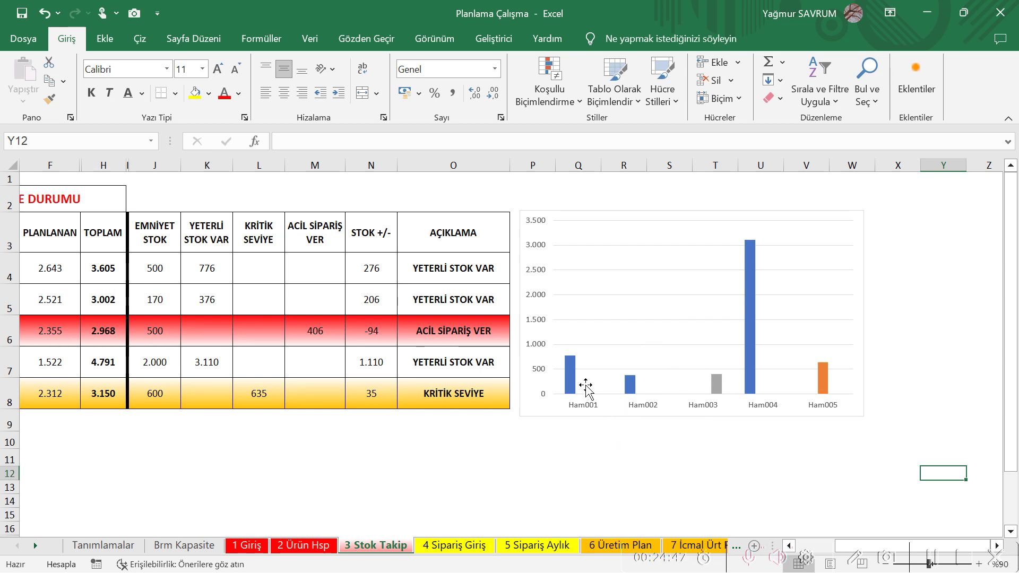
pyautogui.click(571, 375)
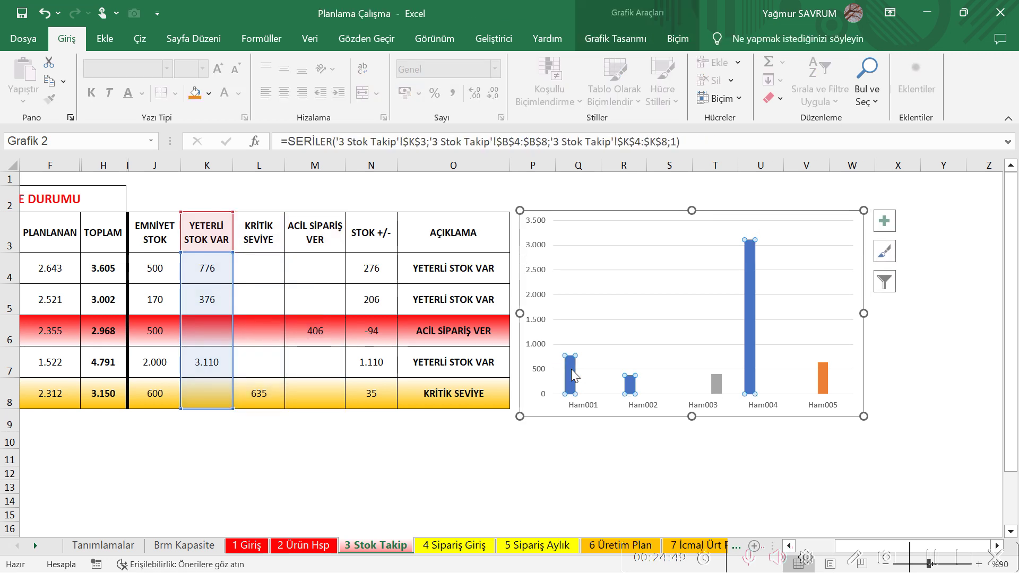
pyautogui.rightClick(571, 375)
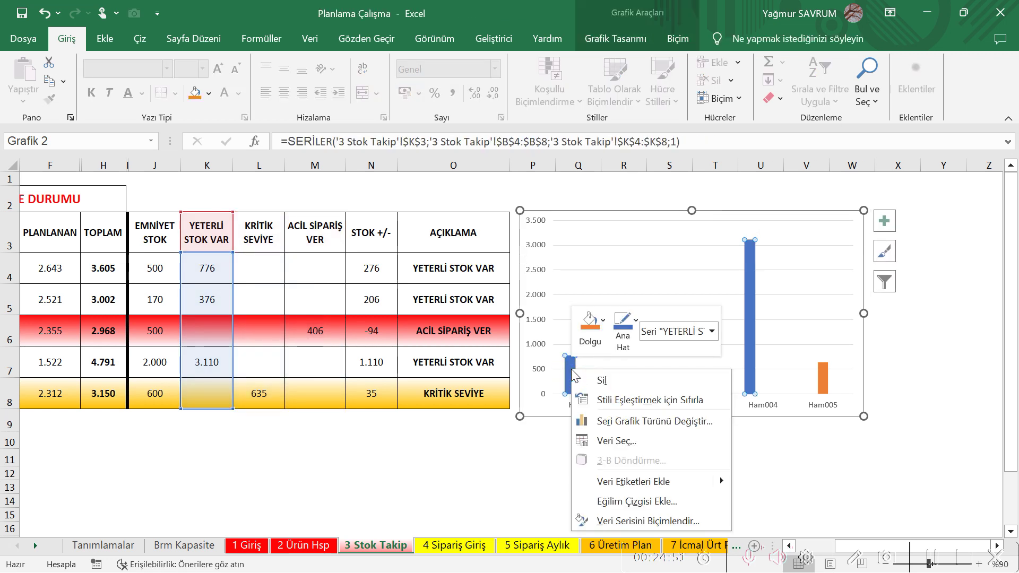
pyautogui.click(648, 521)
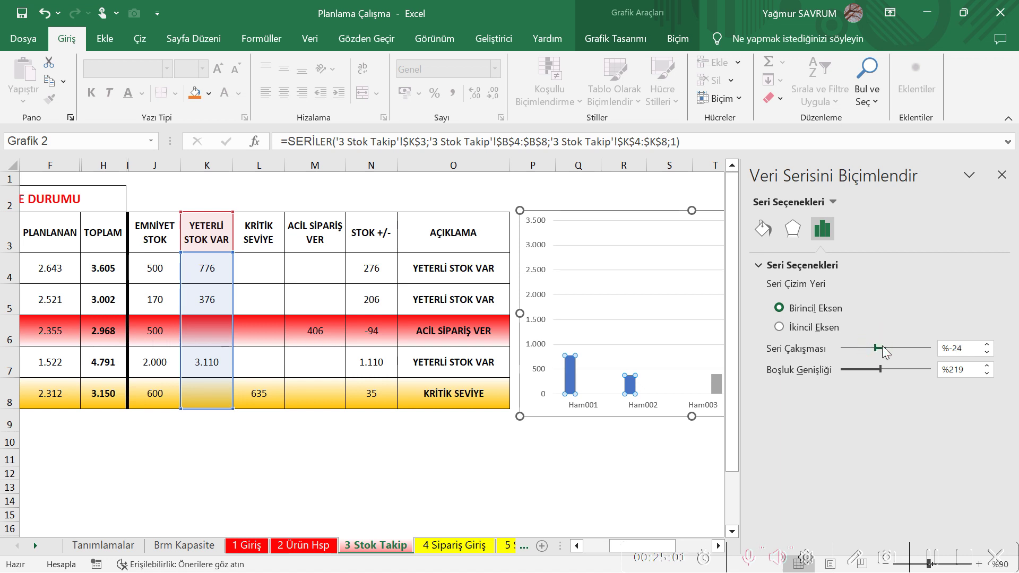
pyautogui.moveTo(874, 348); pyautogui.dragTo(936, 348)
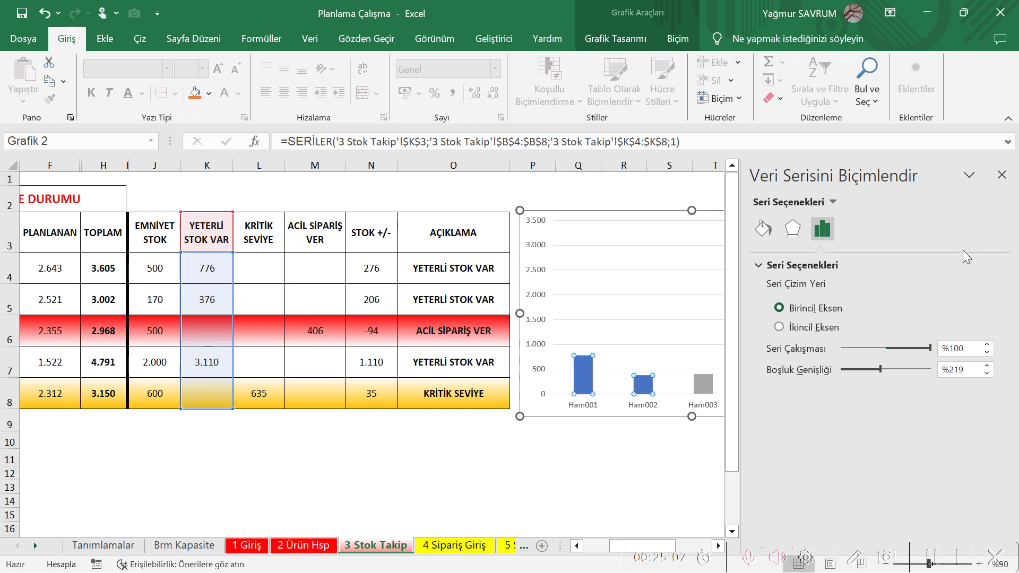
pyautogui.click(1001, 176)
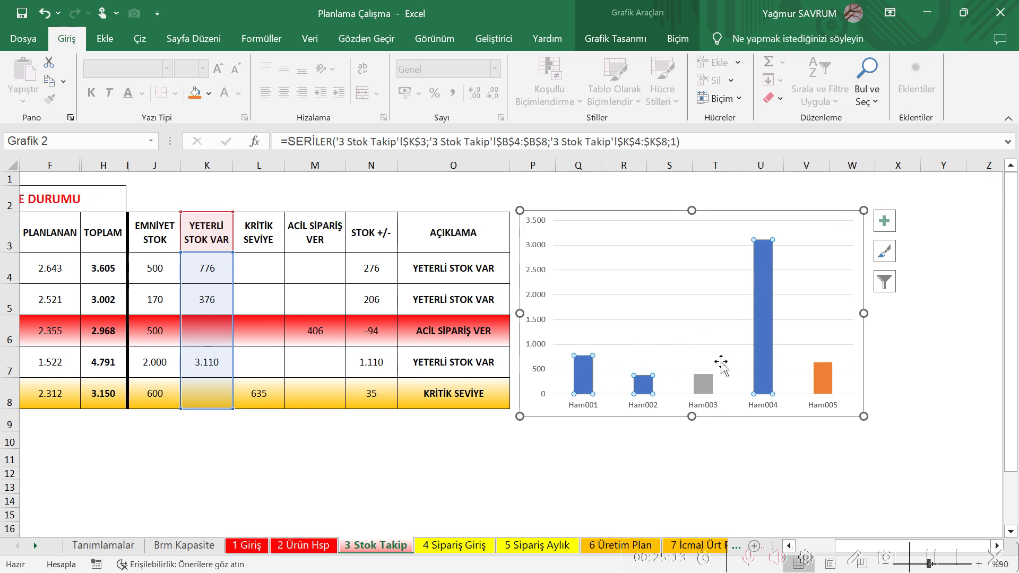
pyautogui.rightClick(584, 378)
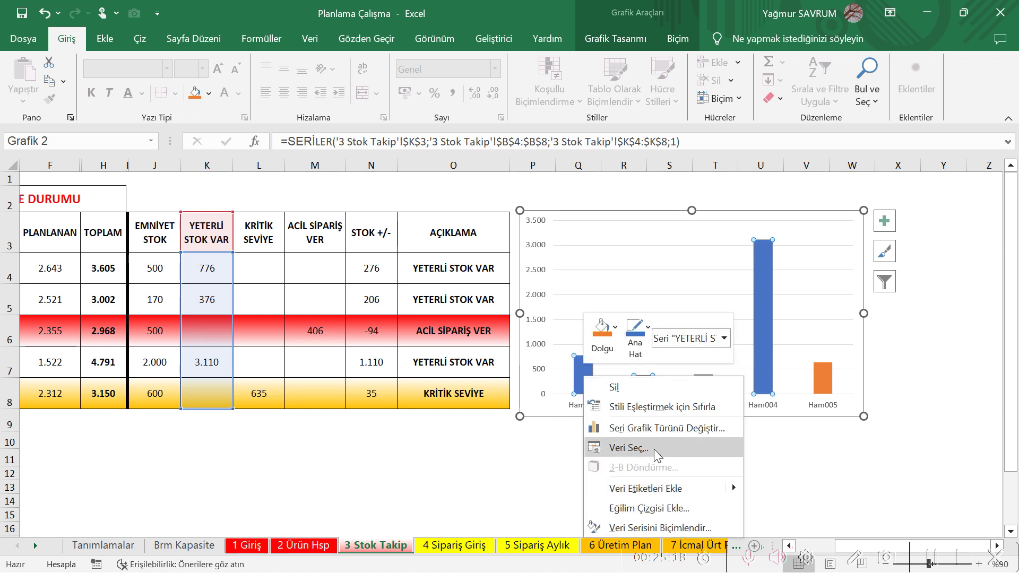
pyautogui.click(208, 94)
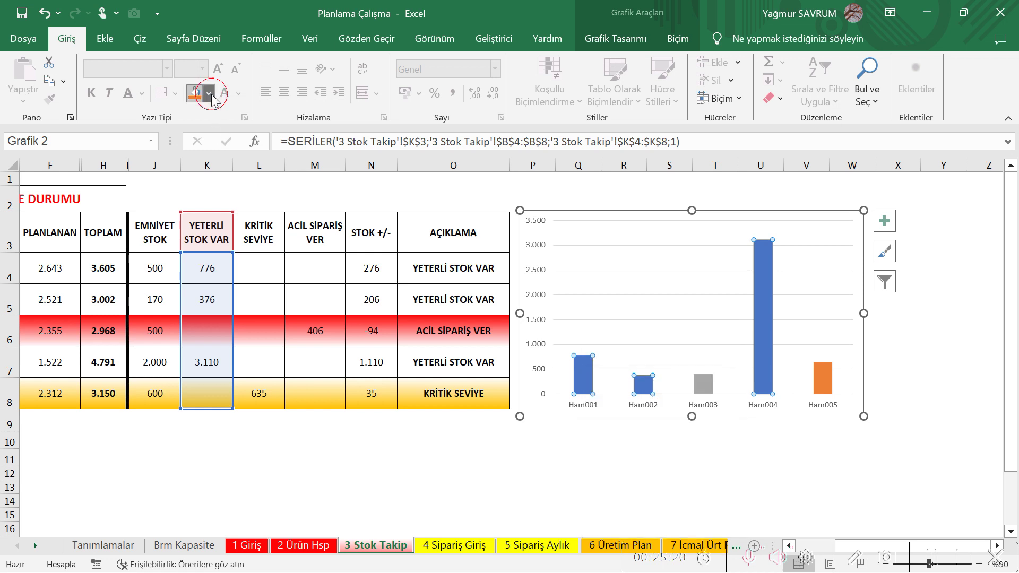
pyautogui.click(209, 93)
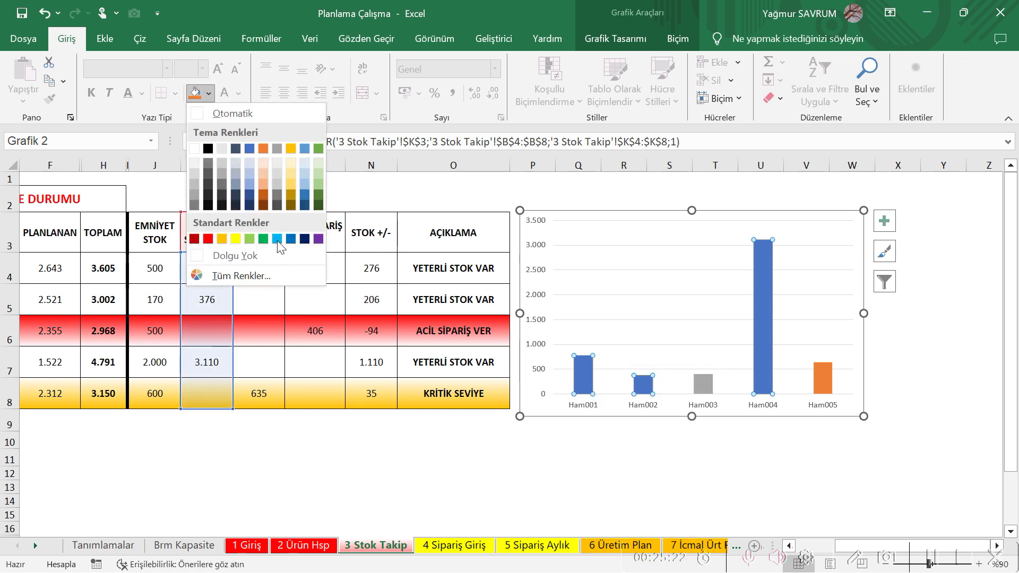
pyautogui.click(706, 391)
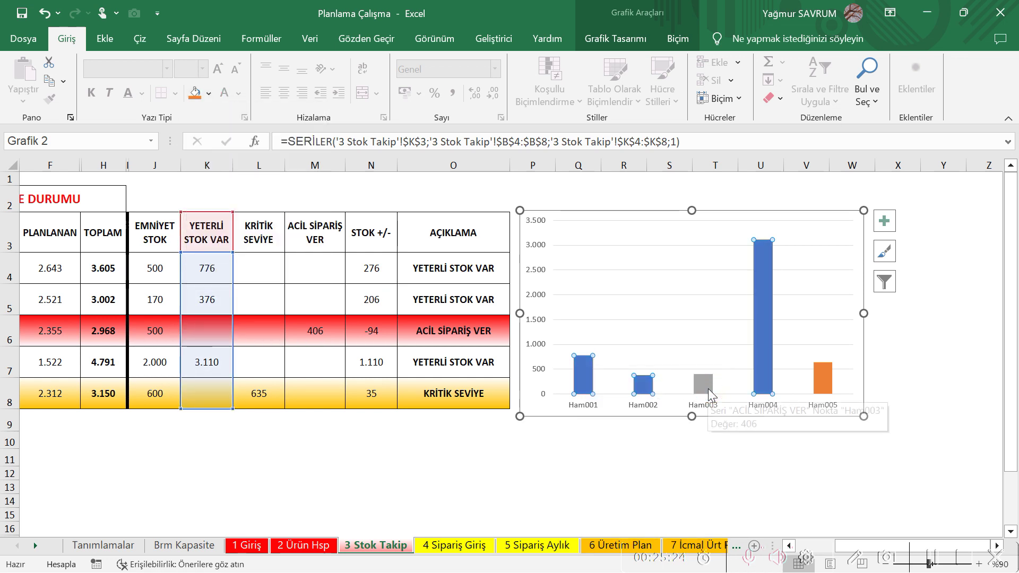
# Step: Fill the chart's ACİL SİPARİŞ VER series with red and the KRİTİK SEVİYE series with yellow
pyautogui.click(708, 390)
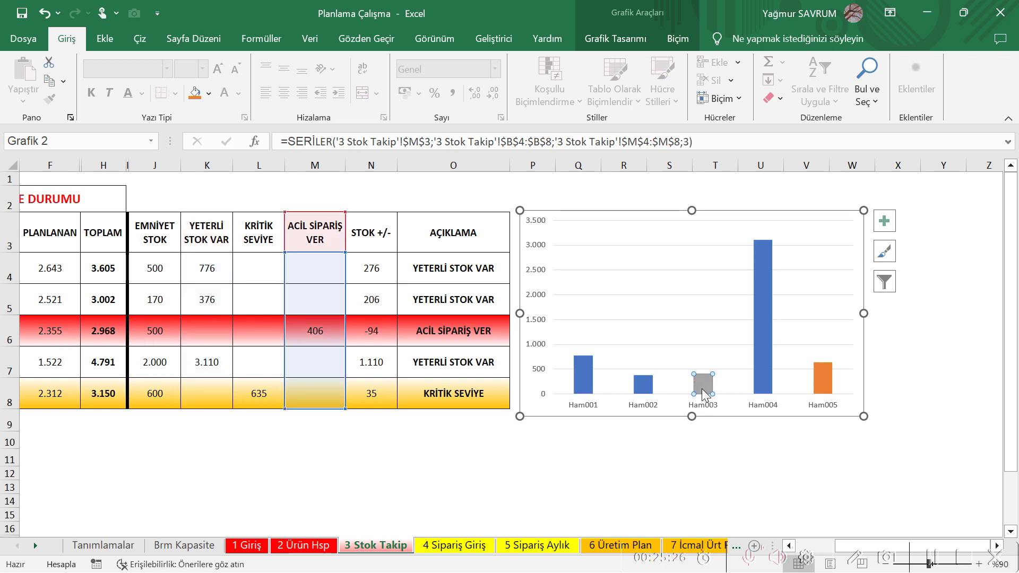
pyautogui.click(209, 94)
pyautogui.click(208, 239)
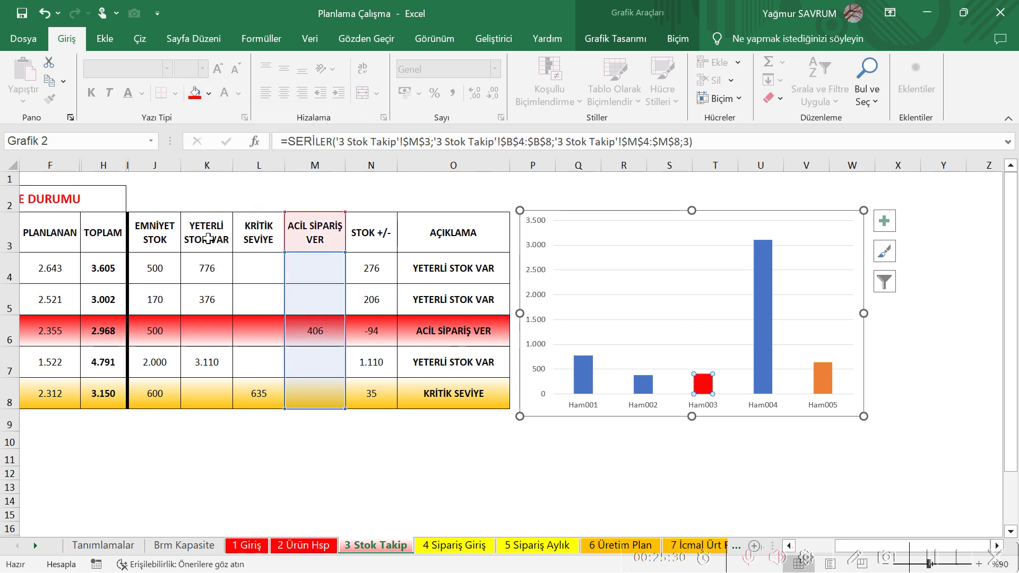
pyautogui.click(824, 381)
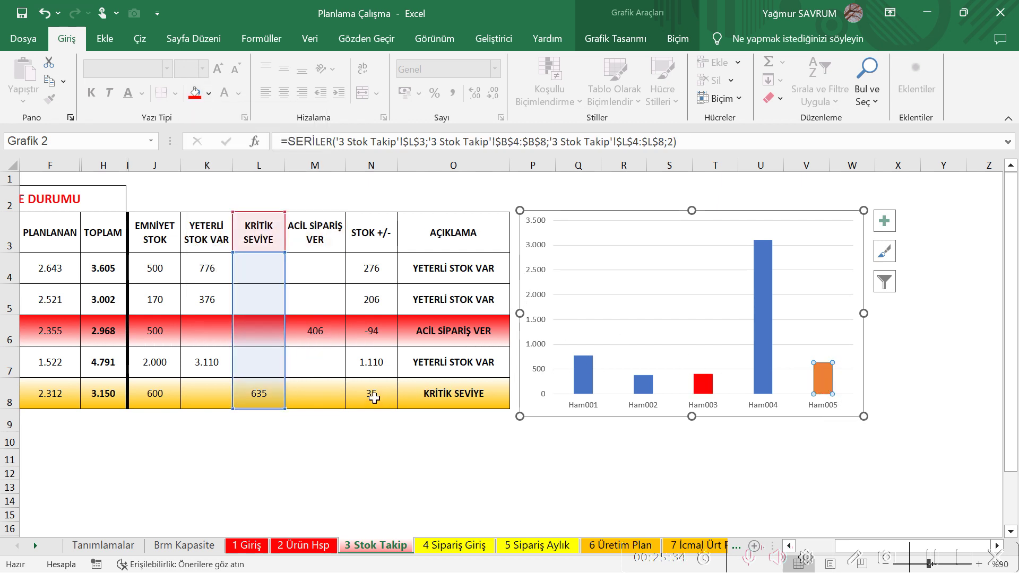
pyautogui.click(209, 94)
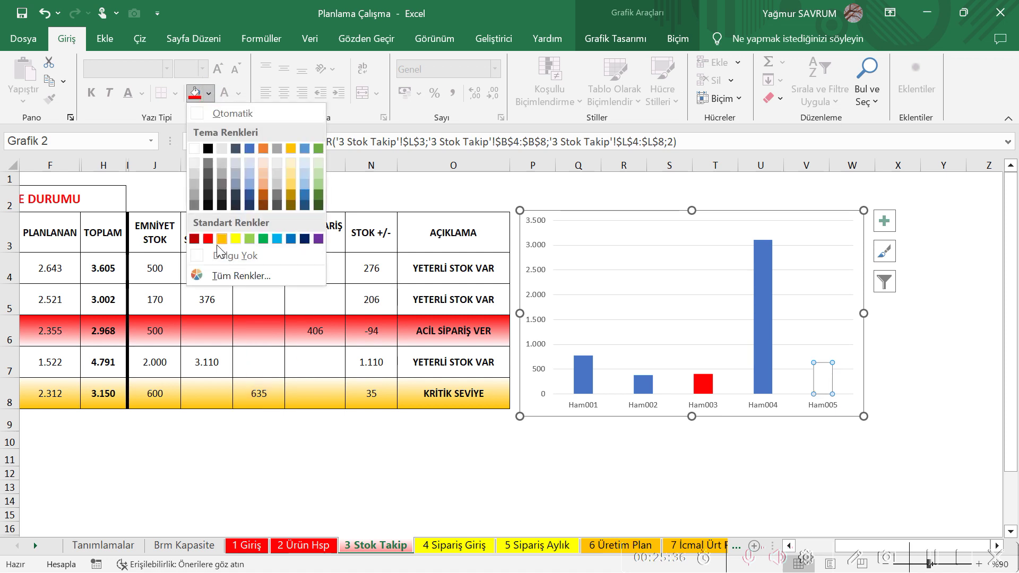
pyautogui.click(235, 239)
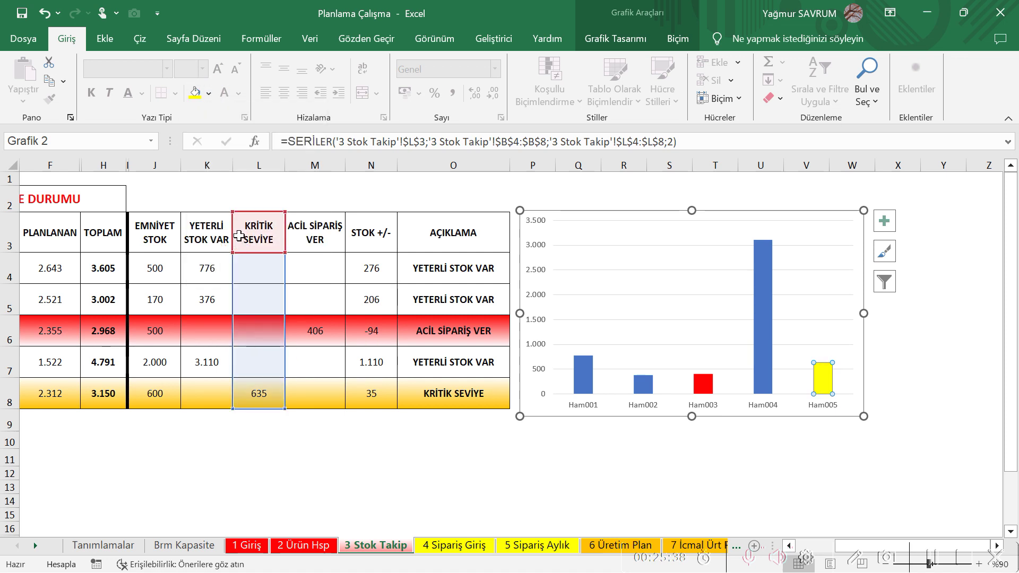
# Step: Add data labels to the YETERLİ STOK VAR series in the chart
pyautogui.click(761, 323)
pyautogui.rightClick(761, 324)
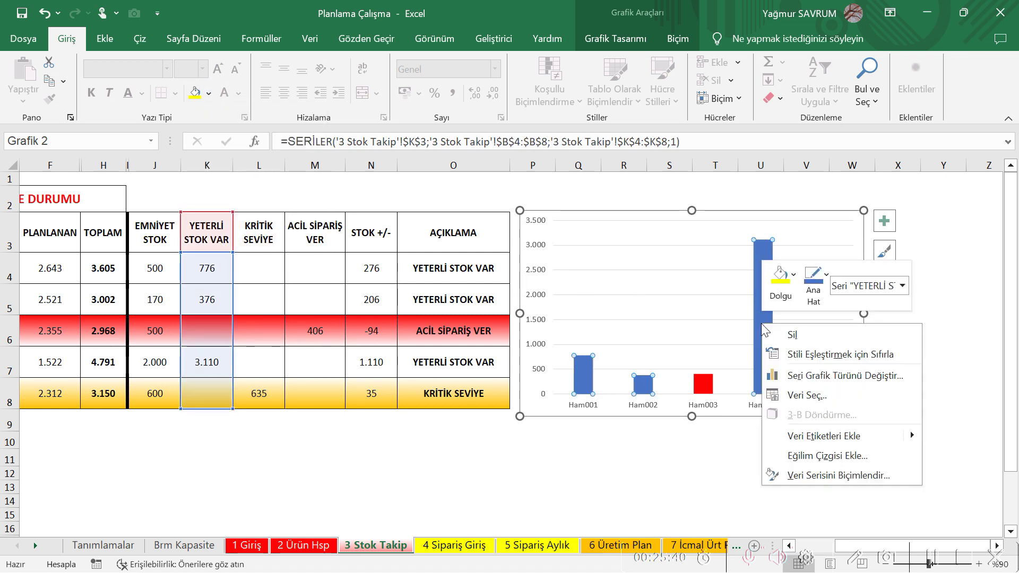
pyautogui.click(801, 440)
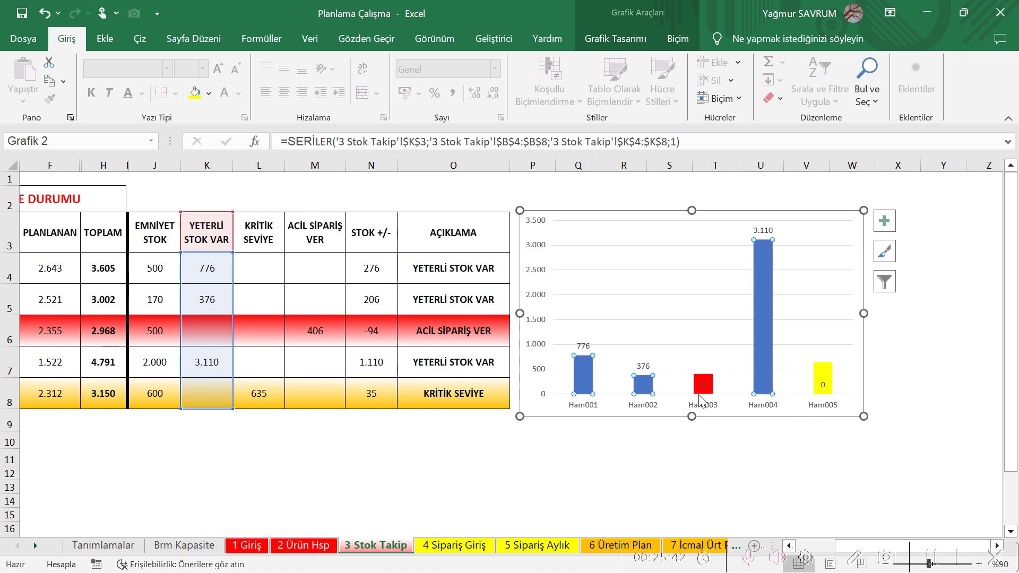
# Step: Format the YETERLİ STOK VAR data labels as bold with font size 12
pyautogui.click(586, 347)
pyautogui.click(91, 93)
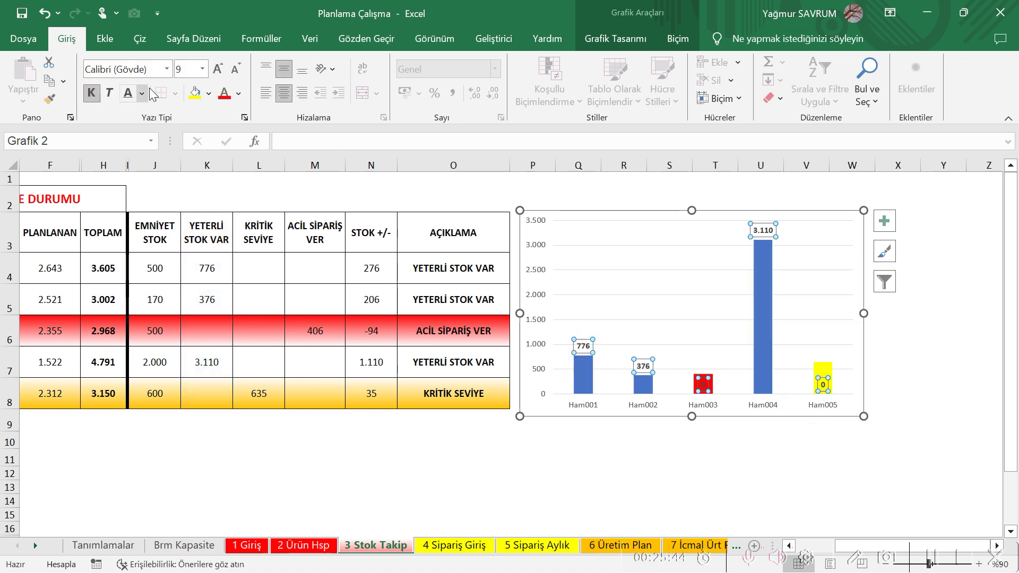
pyautogui.click(203, 69)
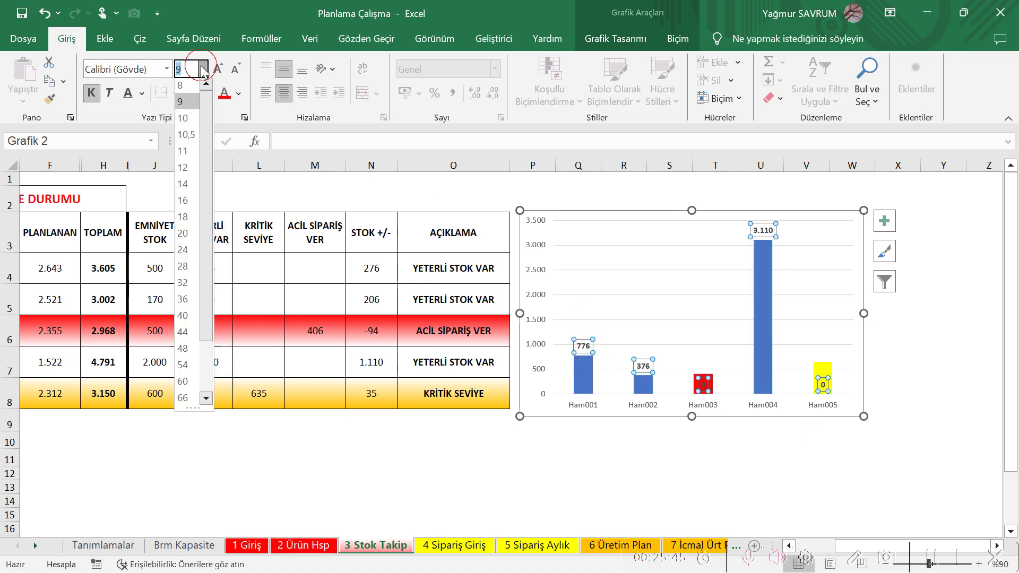
pyautogui.click(184, 223)
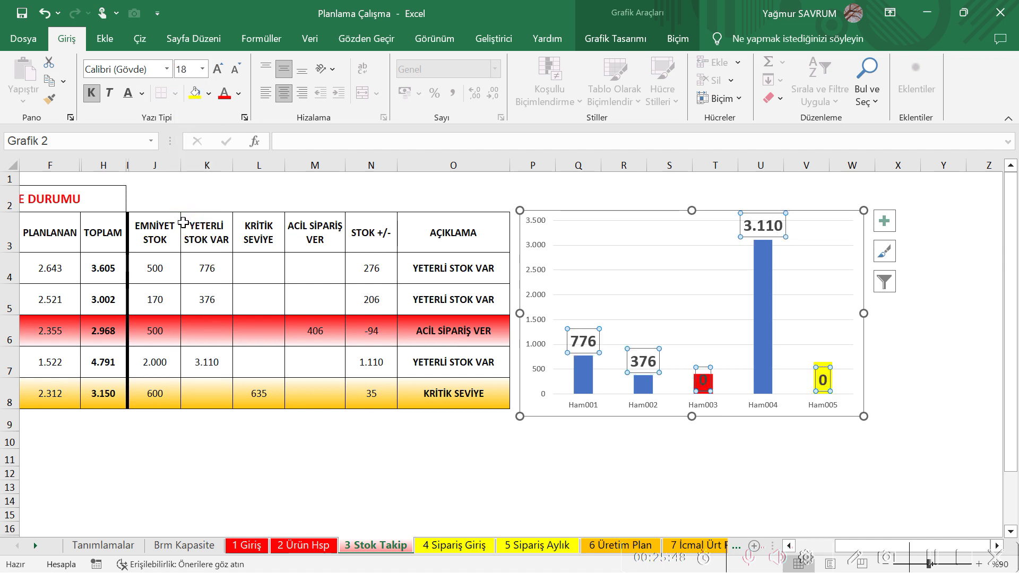
pyautogui.click(202, 69)
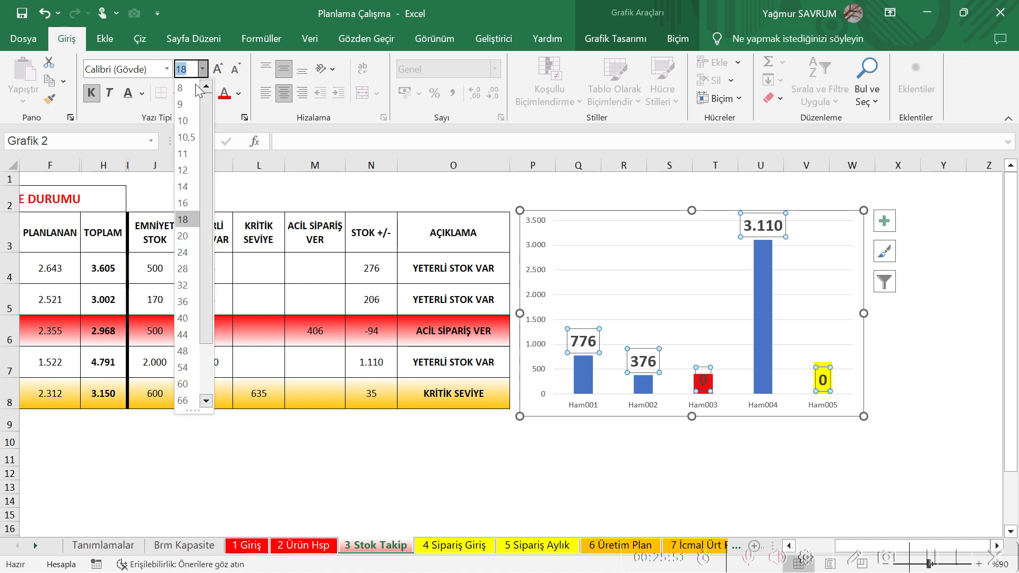
pyautogui.click(186, 172)
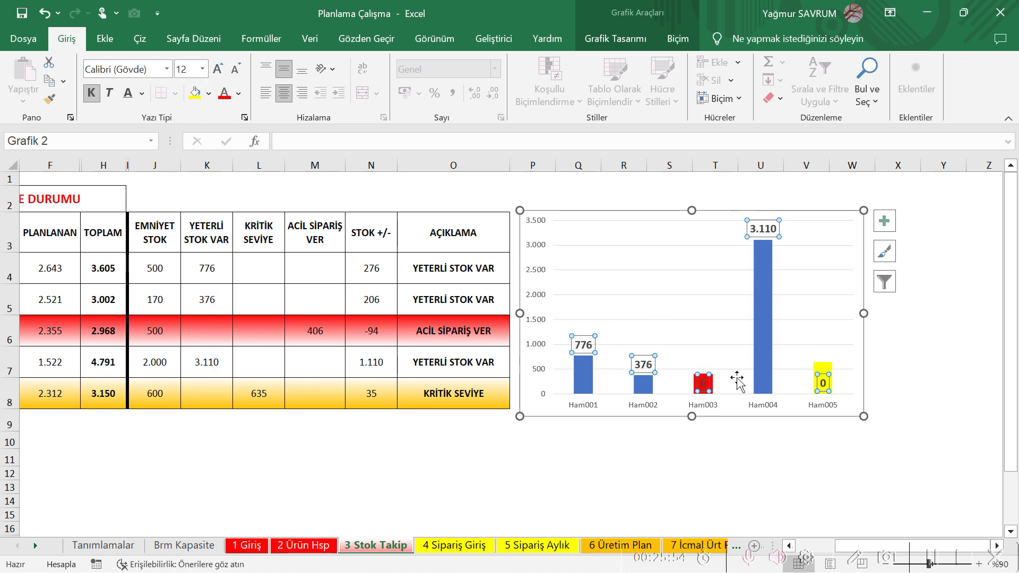
pyautogui.click(909, 390)
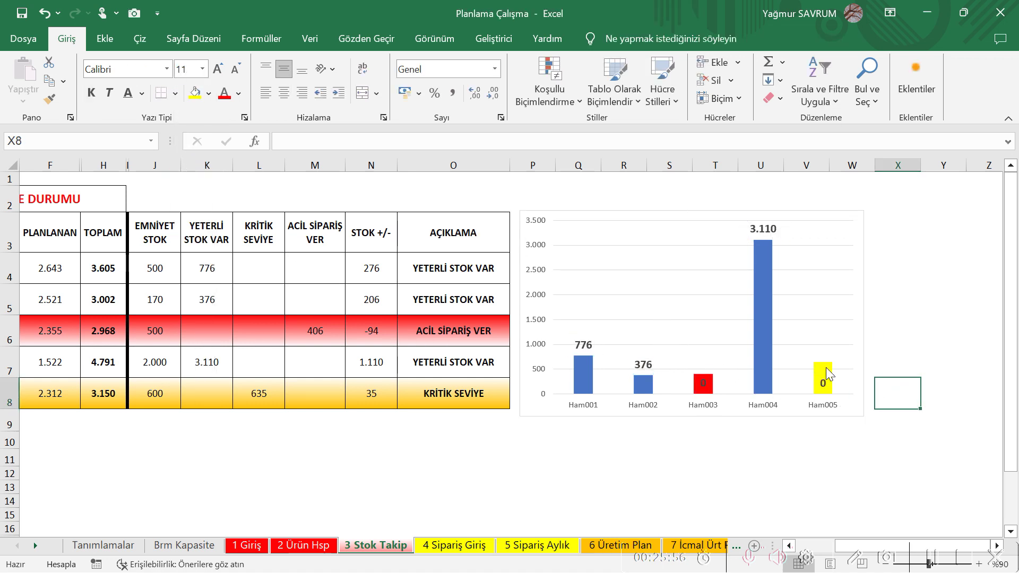
# Step: Add data labels to the KRİTİK SEVİYE series and set their font size to 12
pyautogui.click(826, 367)
pyautogui.click(826, 373)
pyautogui.rightClick(826, 373)
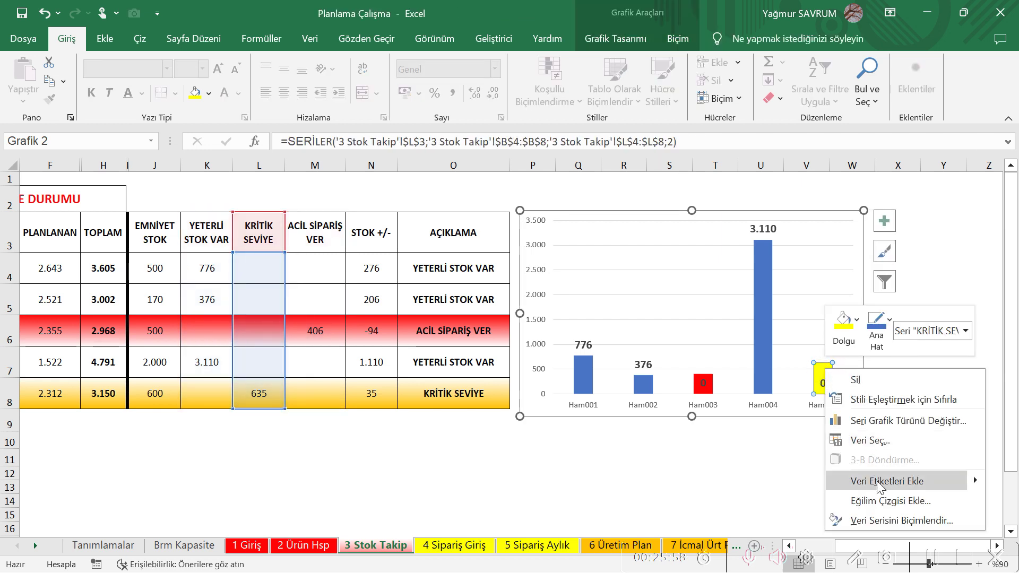
pyautogui.click(849, 482)
pyautogui.click(824, 354)
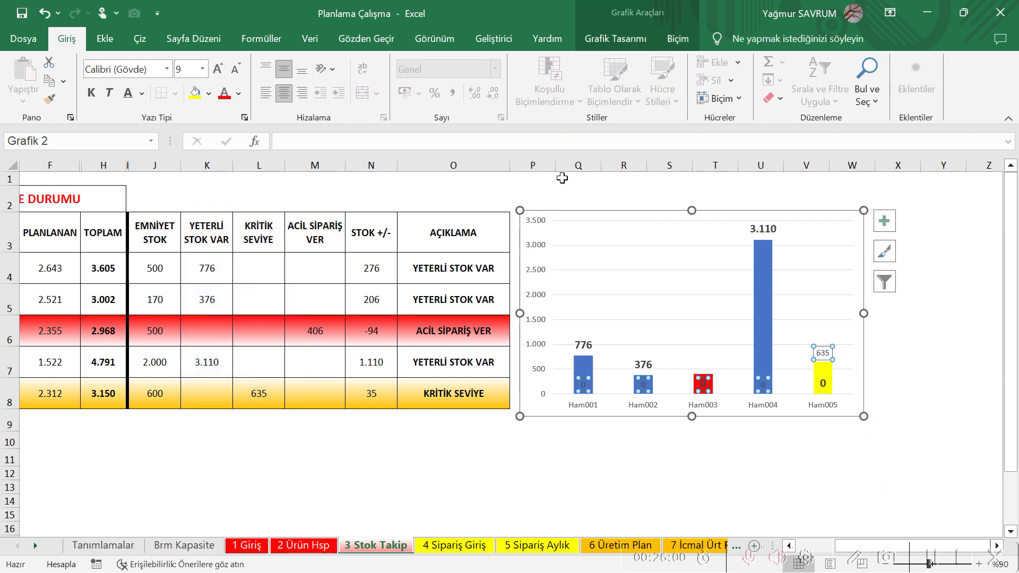
pyautogui.click(201, 71)
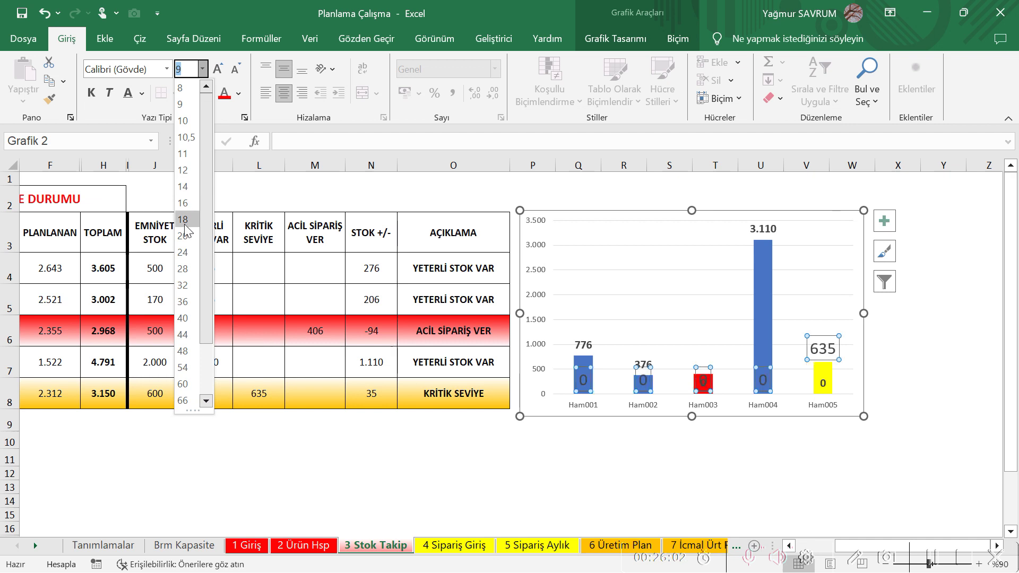
pyautogui.click(183, 170)
pyautogui.click(755, 457)
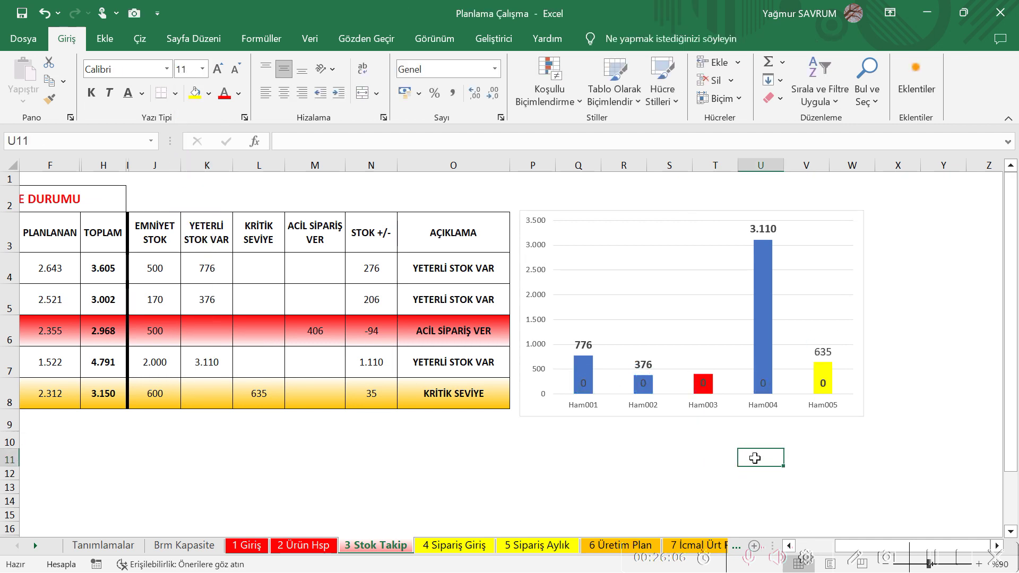
# Step: Add data labels to the ACİL SİPARİŞ VER series and format them as bold with font size 12
pyautogui.click(700, 390)
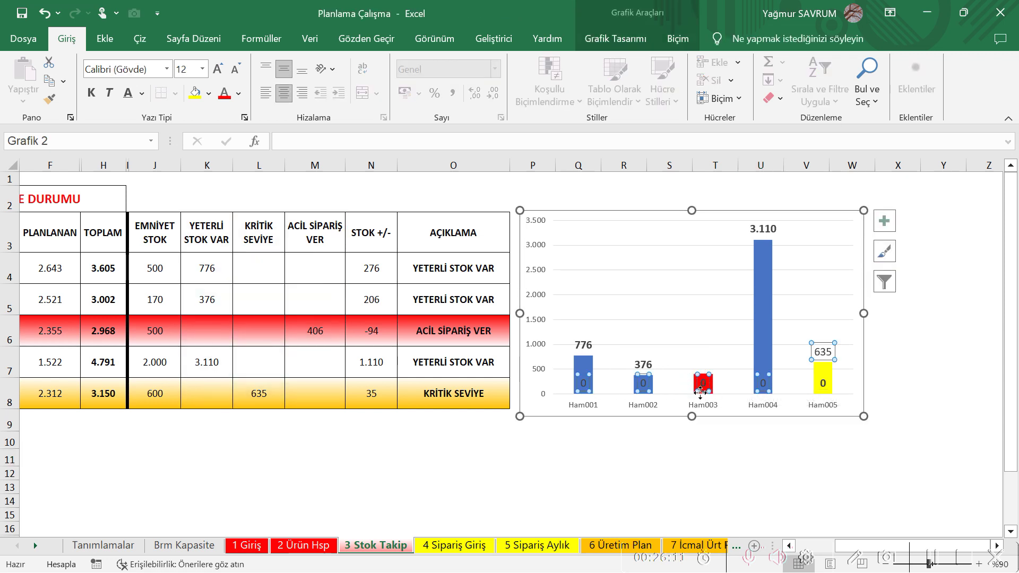
pyautogui.click(713, 447)
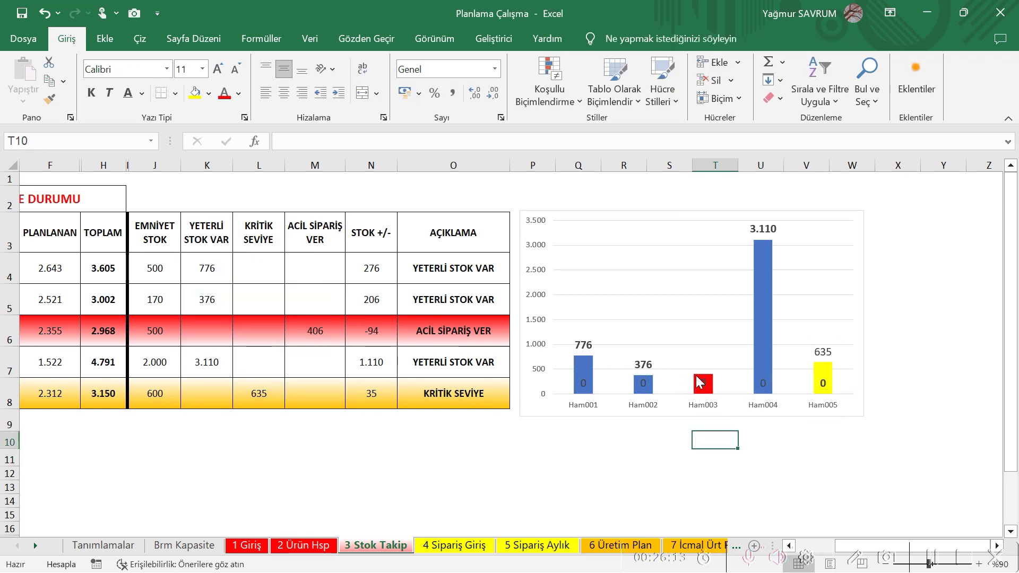
pyautogui.click(695, 375)
pyautogui.rightClick(696, 376)
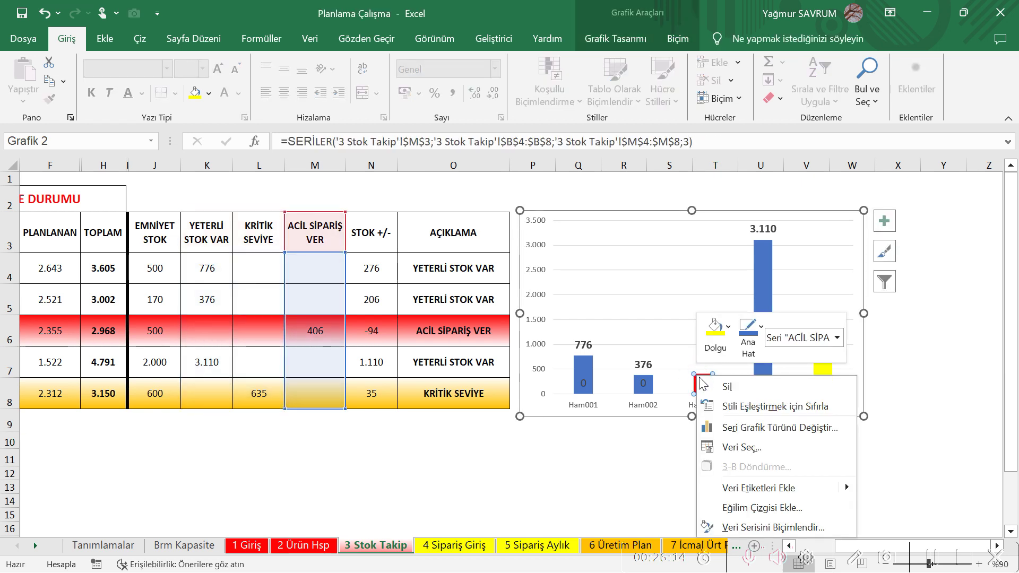
pyautogui.click(770, 480)
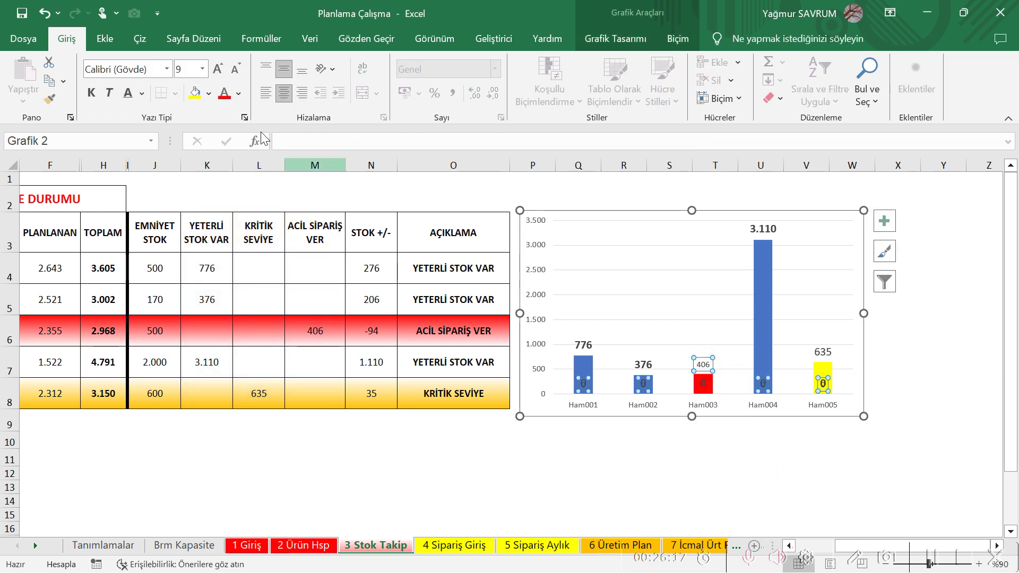
pyautogui.click(202, 69)
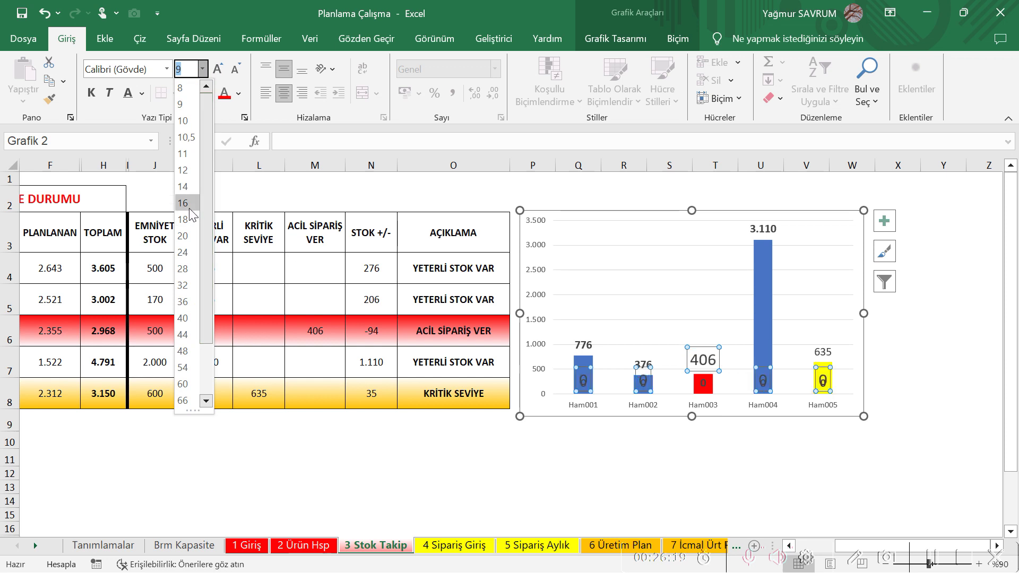
pyautogui.click(185, 170)
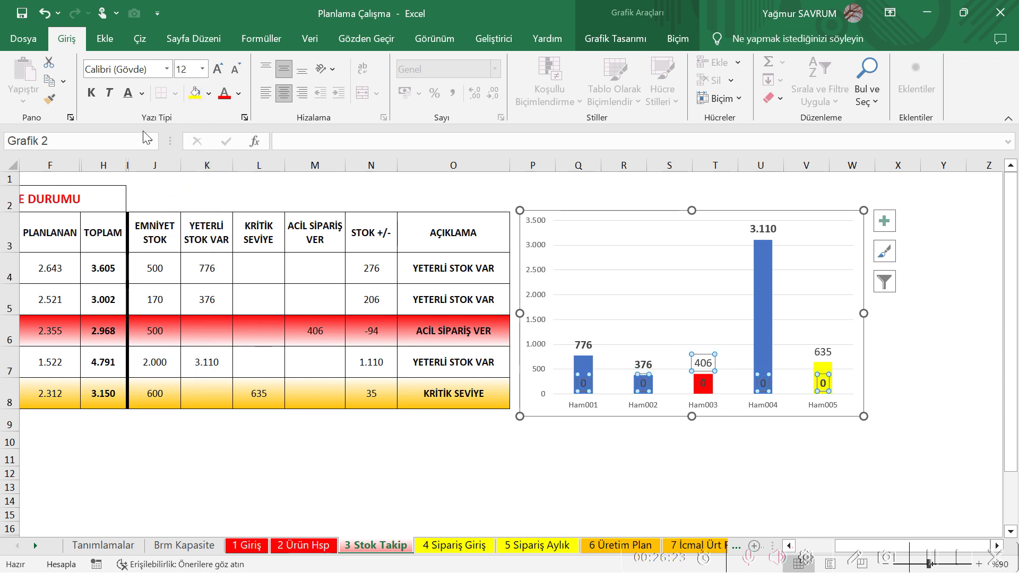
pyautogui.click(93, 96)
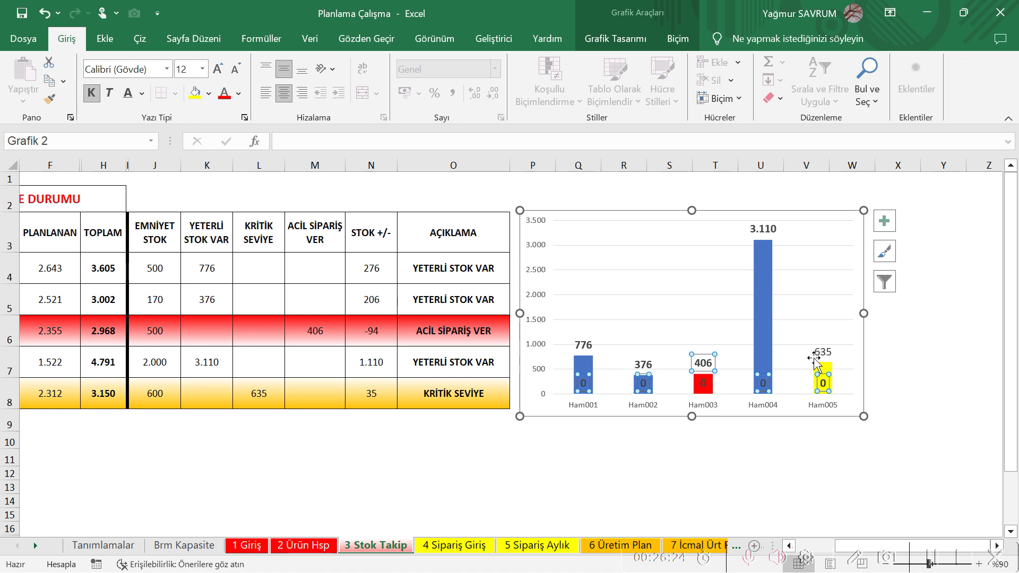
# Step: Make the KRİTİK SEVİYE data labels bold and deselect the chart
pyautogui.click(817, 352)
pyautogui.click(93, 93)
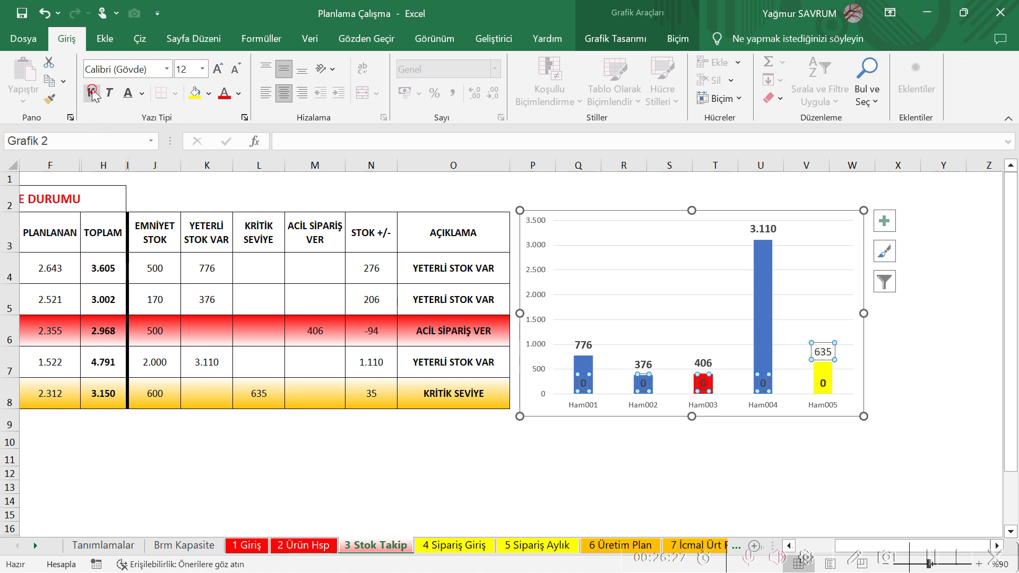
pyautogui.click(909, 434)
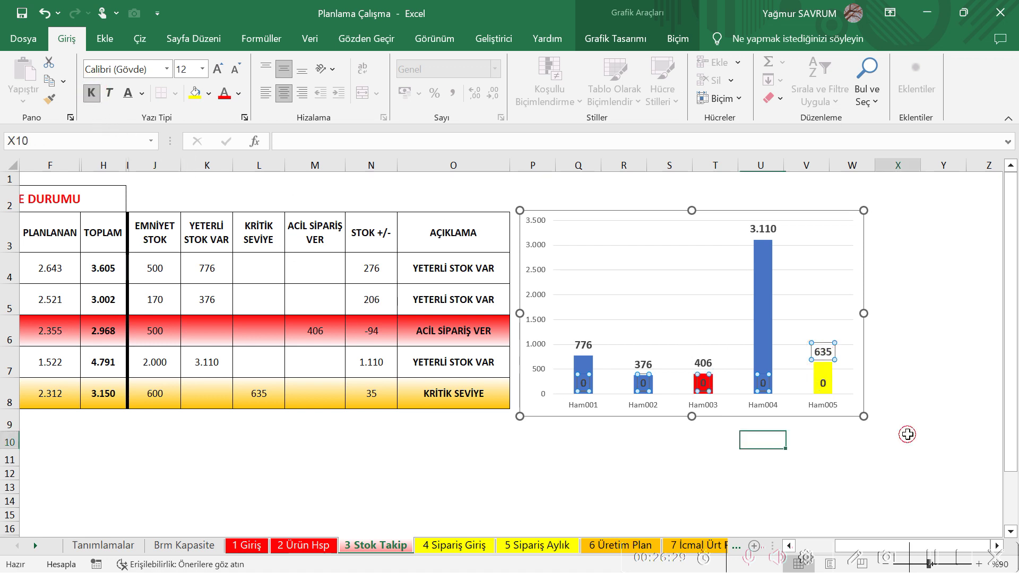
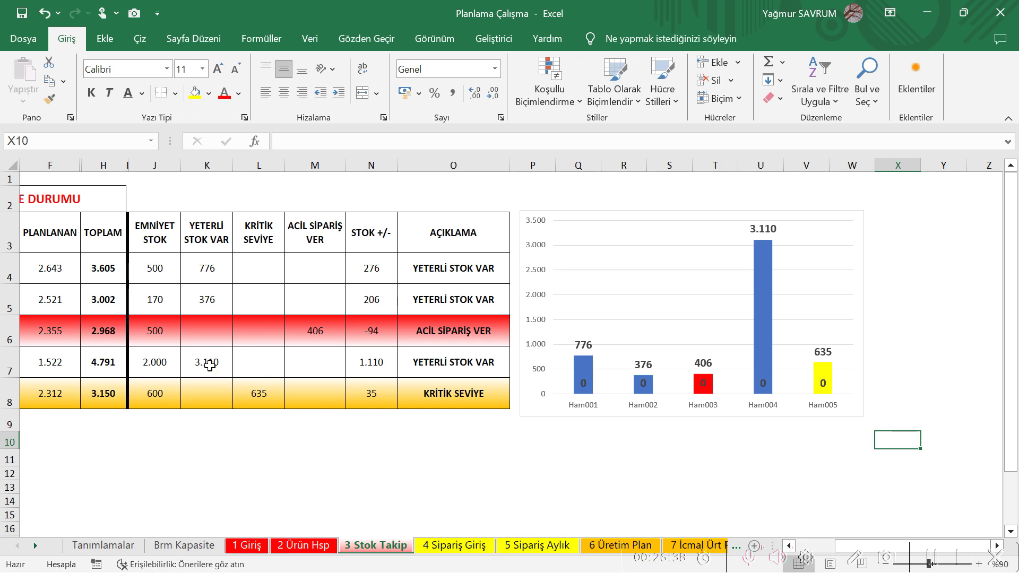
# Step: Review the Ham004 row from its YETERLİ STOK VAR cell back to column A and open the 1 Giriş sheet
pyautogui.click(215, 362)
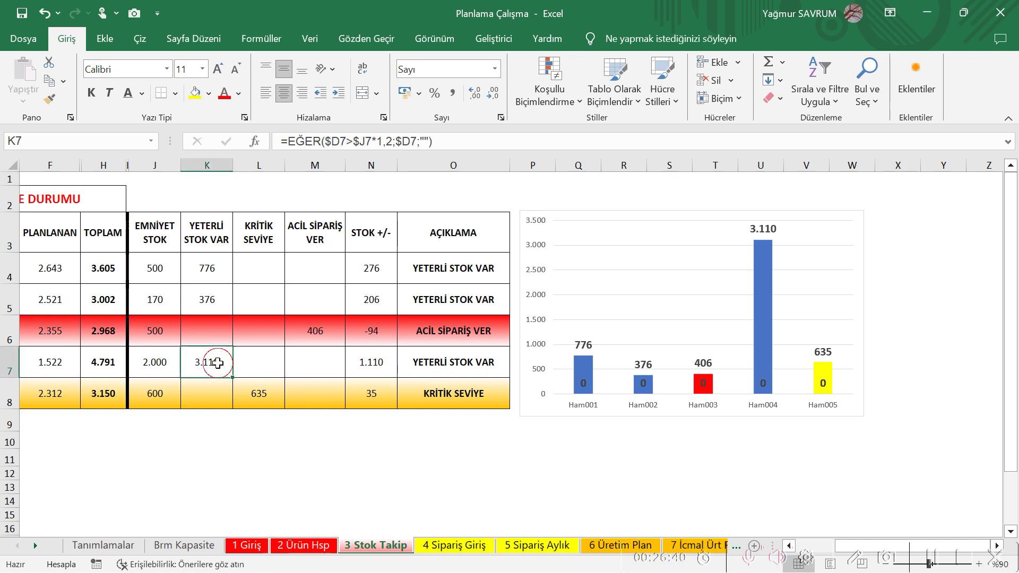
pyautogui.press('Left')
pyautogui.press('Left')
pyautogui.press('Left')
pyautogui.press('Left')
pyautogui.press('Left')
pyautogui.press('Left')
pyautogui.press('Left')
pyautogui.press('Left')
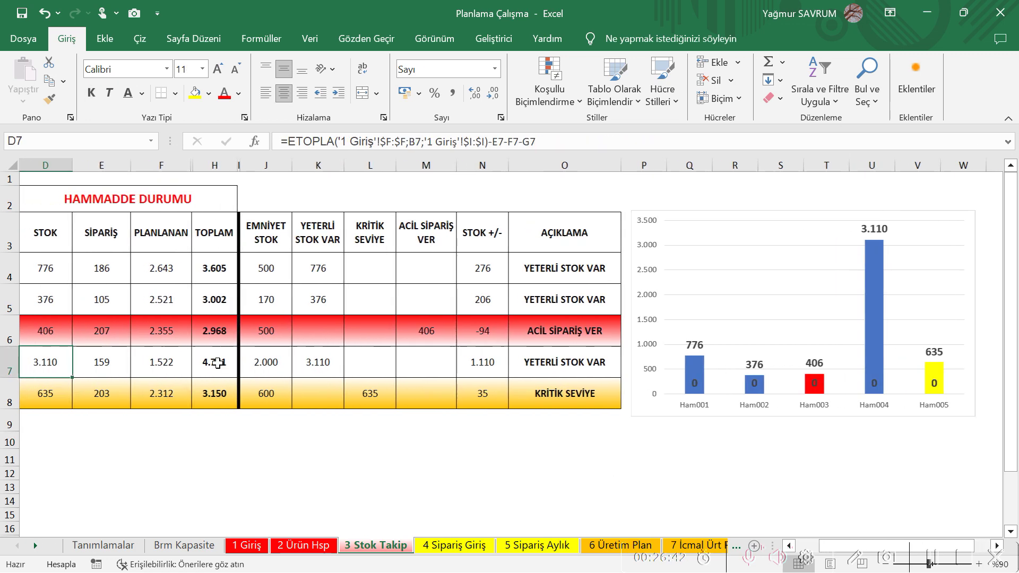
pyautogui.press('Left')
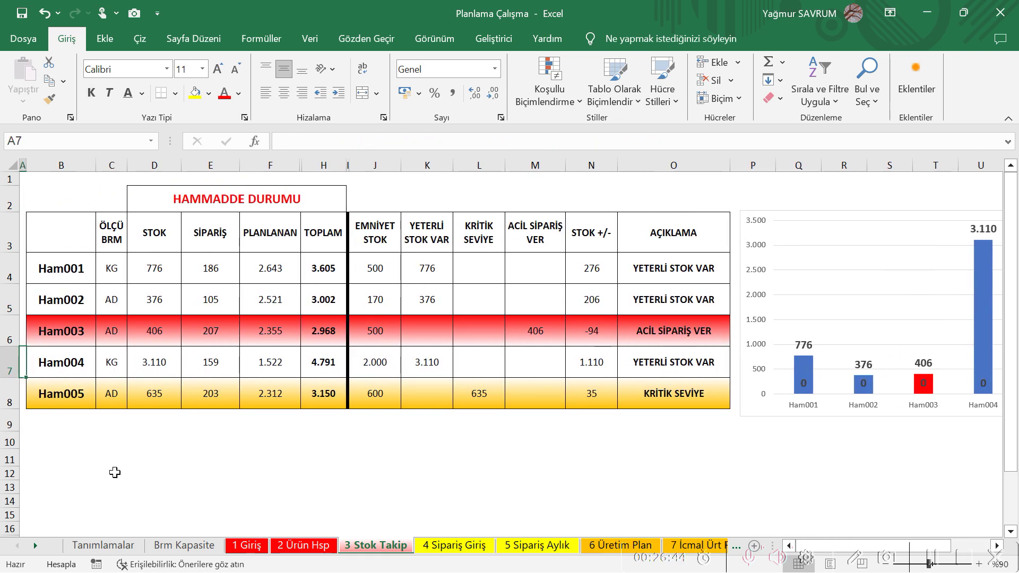
pyautogui.click(251, 547)
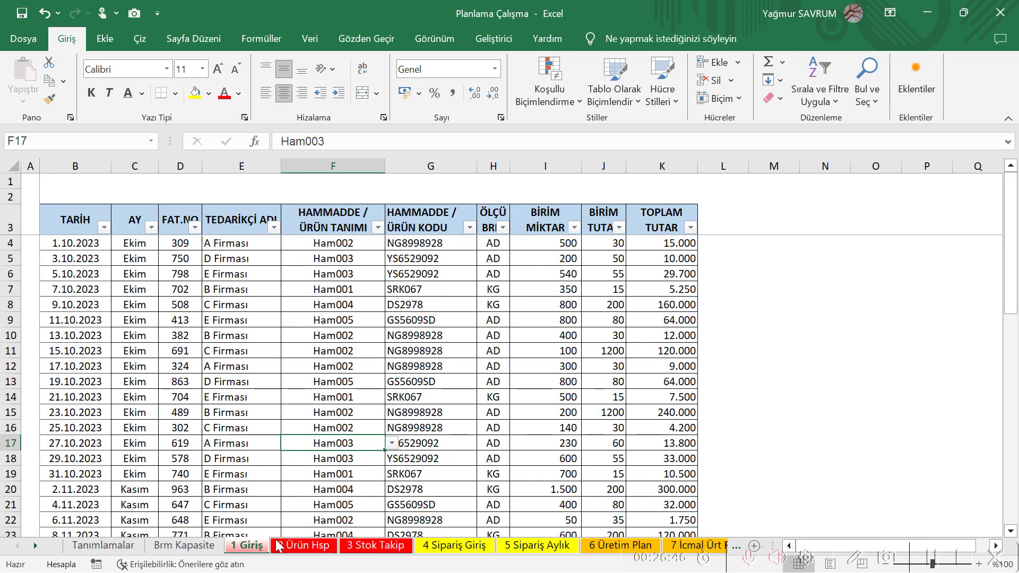
# Step: Set the BİRİM MİKTAR of the 2.11.2023 Ham004 entry in cell I20 to 10
pyautogui.click(565, 489)
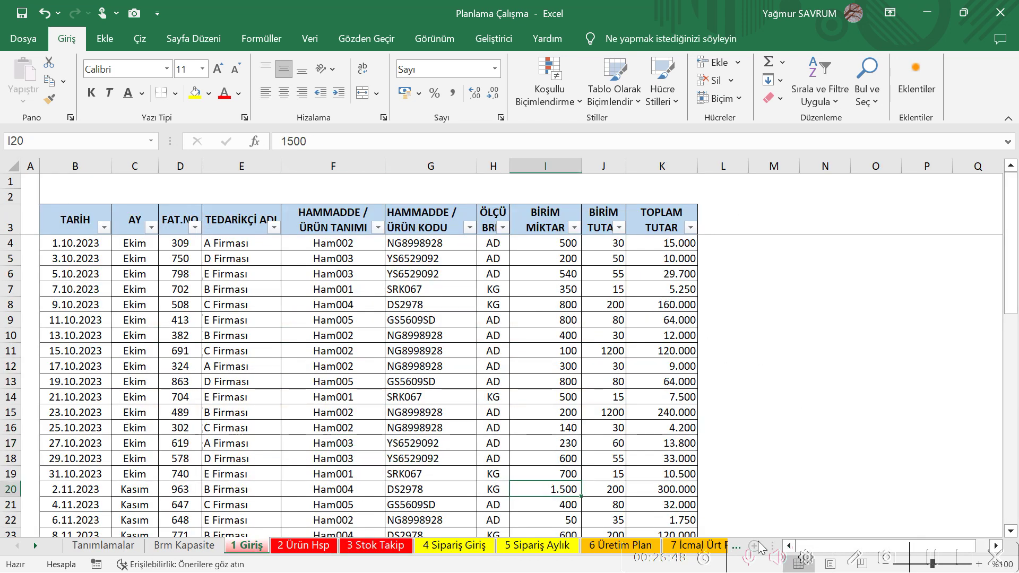
pyautogui.write('10')
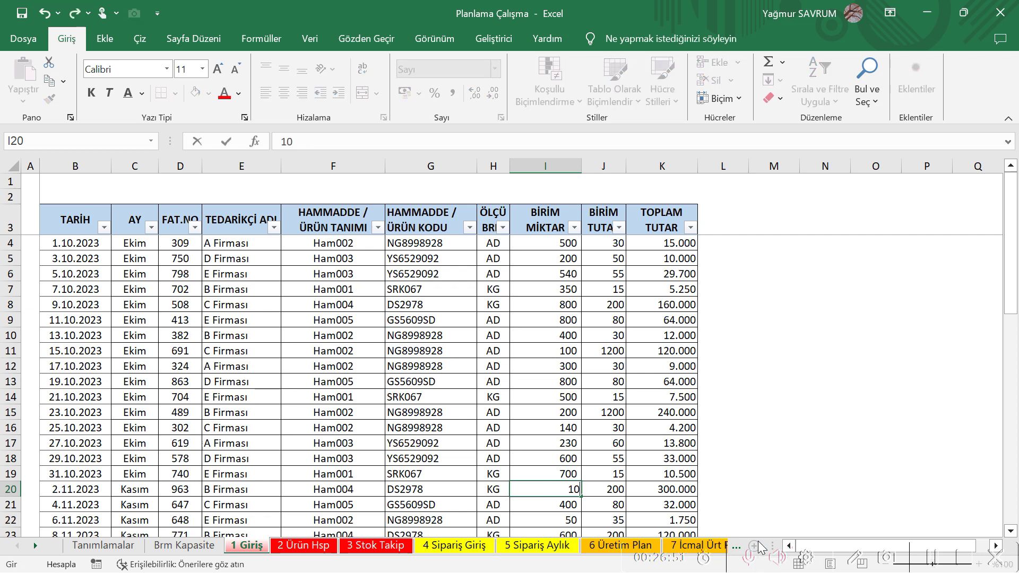
pyautogui.press('Return')
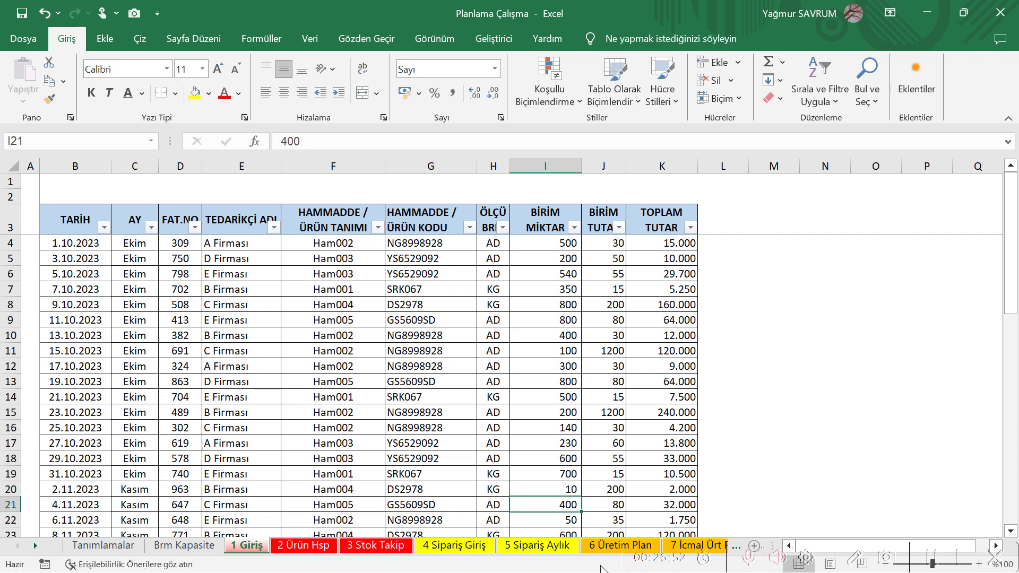
# Step: Open the 3 Stok Takip sheet and examine the stock status chart's bars and labels, especially Ham004
pyautogui.click(399, 545)
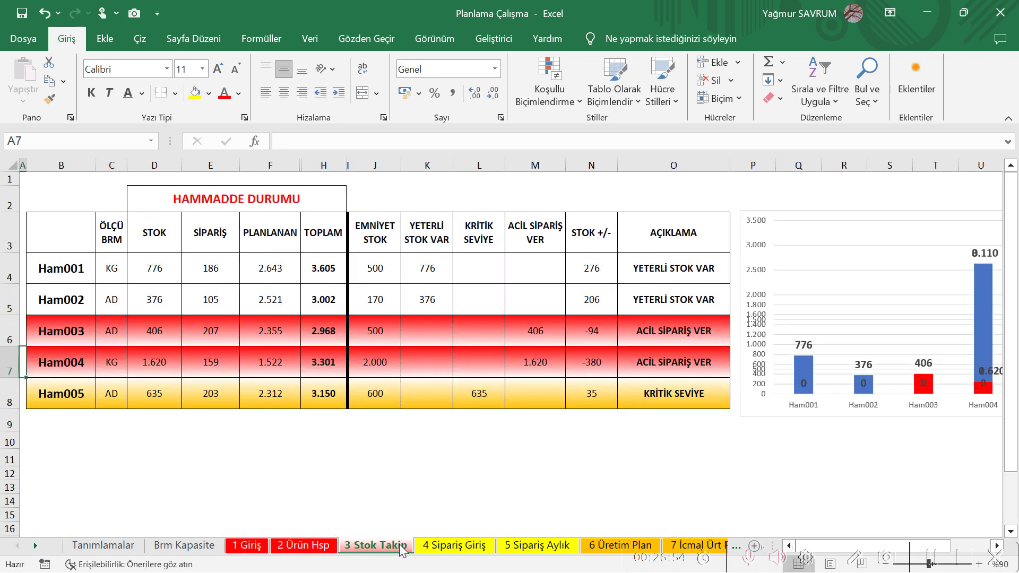
pyautogui.click(810, 499)
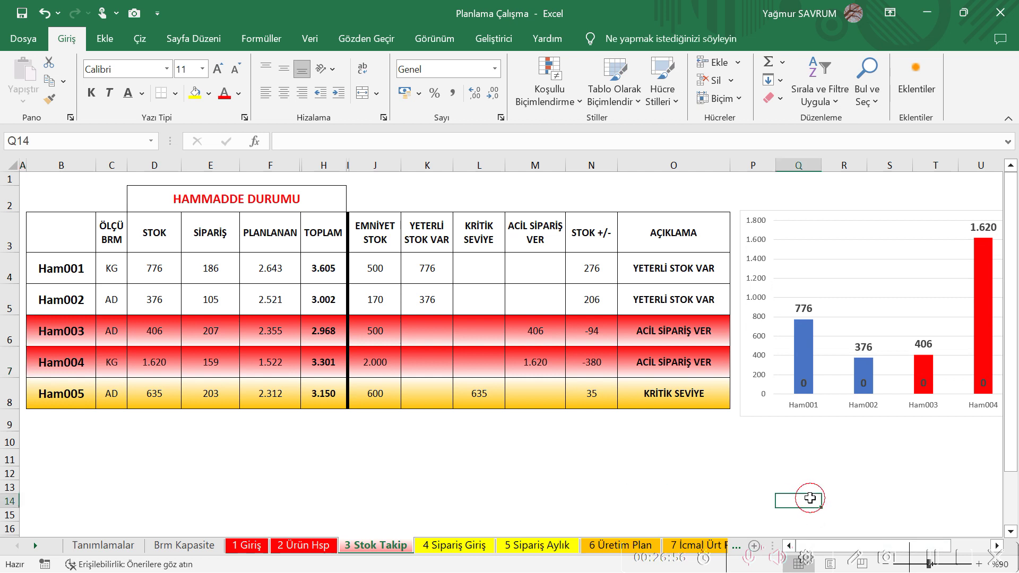
pyautogui.press('Right')
pyautogui.press('Right')
pyautogui.press('Right')
pyautogui.press('Right')
pyautogui.press('Right')
pyautogui.press('Right')
pyautogui.press('Right')
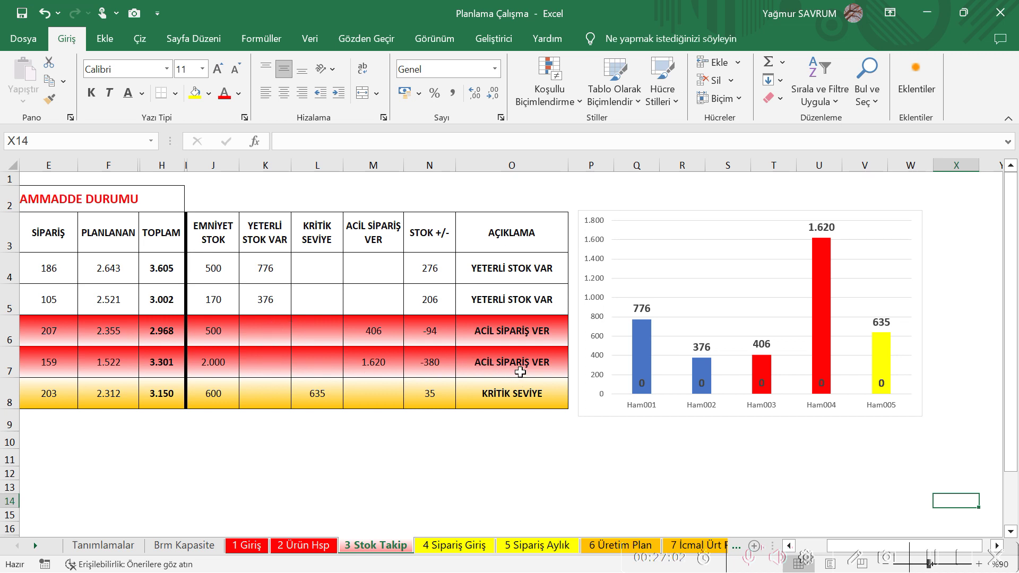
pyautogui.moveTo(828, 348)
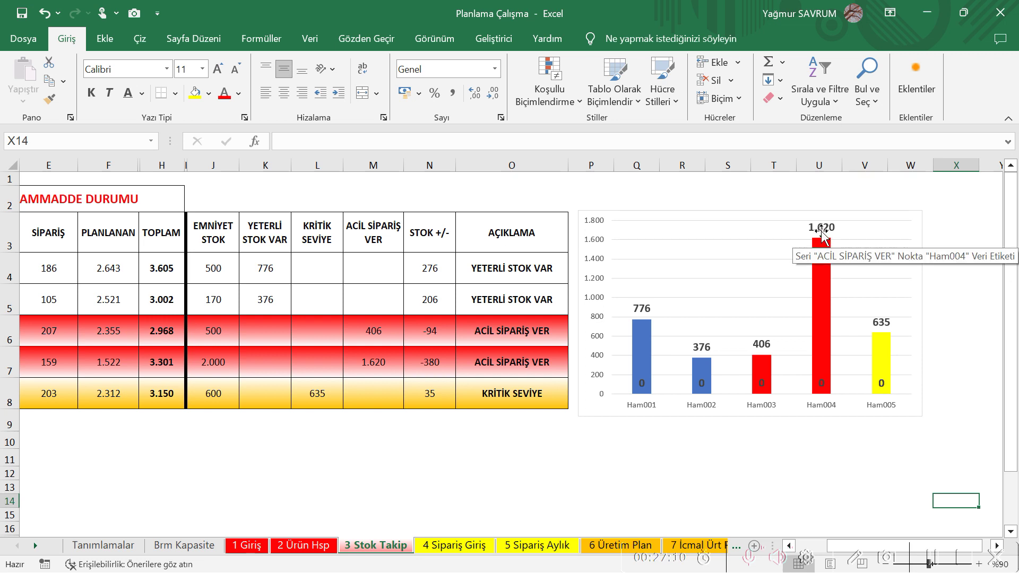
pyautogui.moveTo(817, 293)
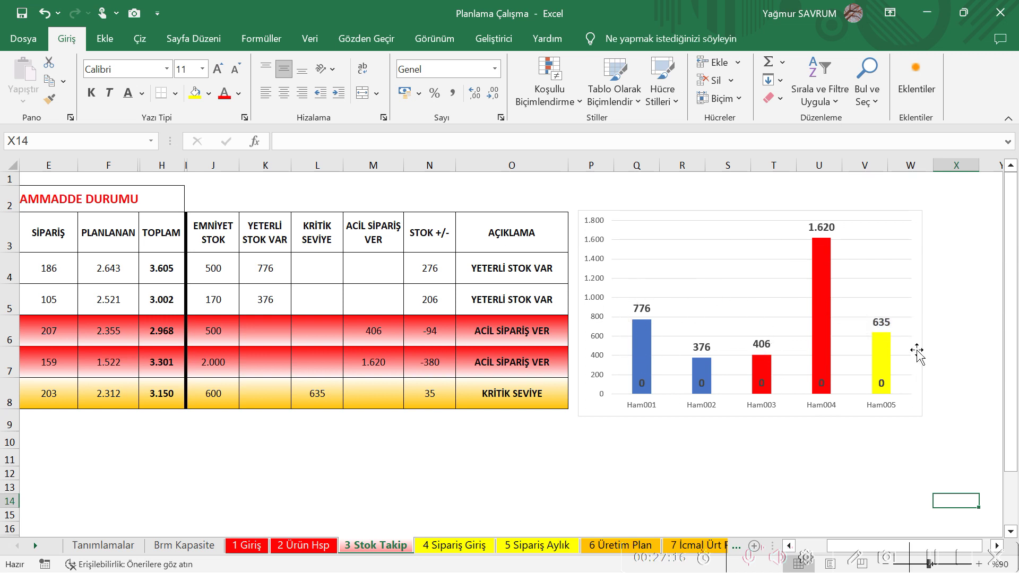
pyautogui.moveTo(821, 252)
# Step: Look through the sheets from 4 Sipariş Giriş to 8 Kapasite Ekranı, including the monthly order chart on 5 Sipariş Aylık
pyautogui.click(474, 548)
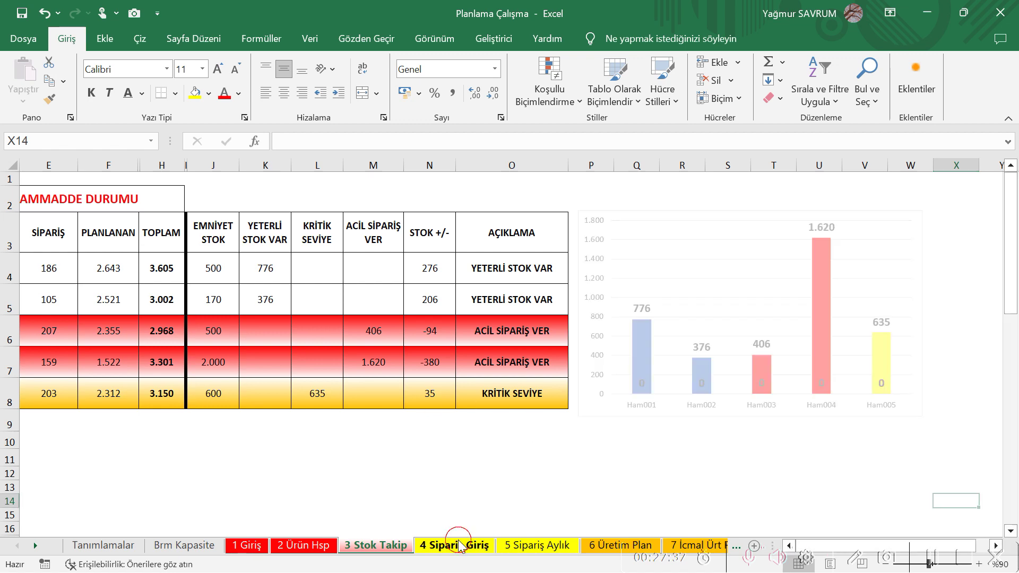
pyautogui.click(533, 547)
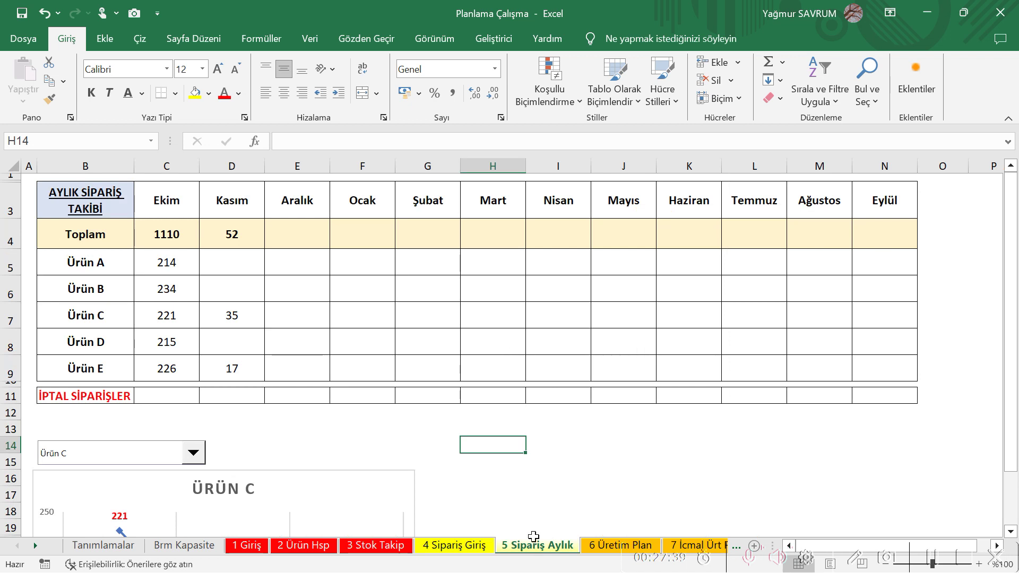
pyautogui.scroll(-3, 488, 476)
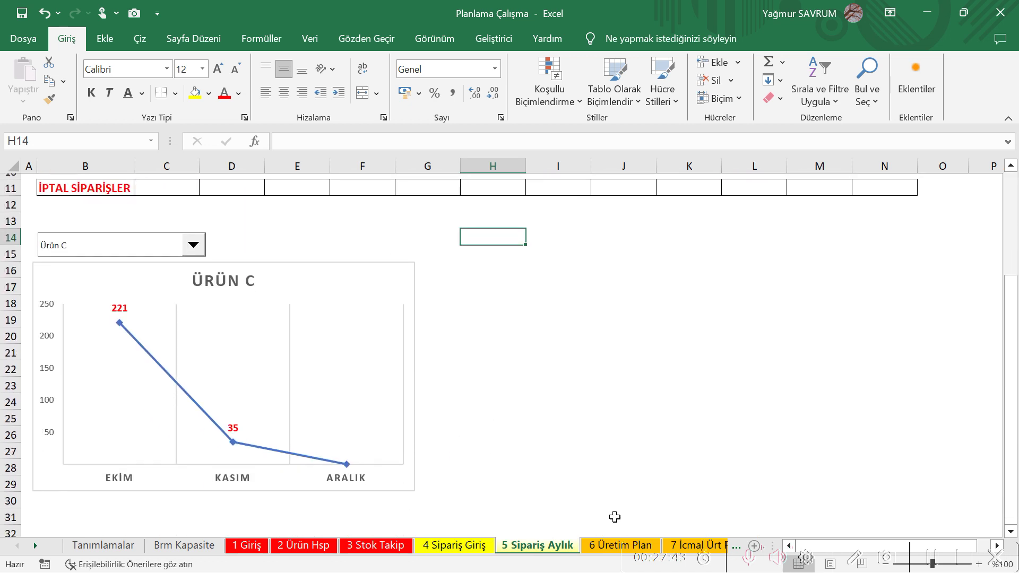
pyautogui.hotkey('ctrl', 'pagedown')
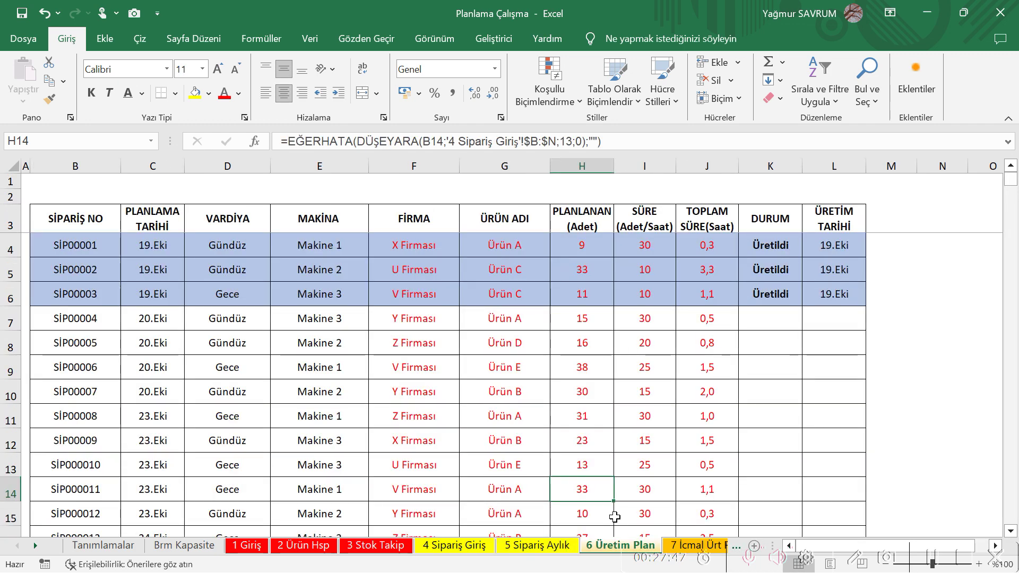
pyautogui.hotkey('ctrl', 'pagedown')
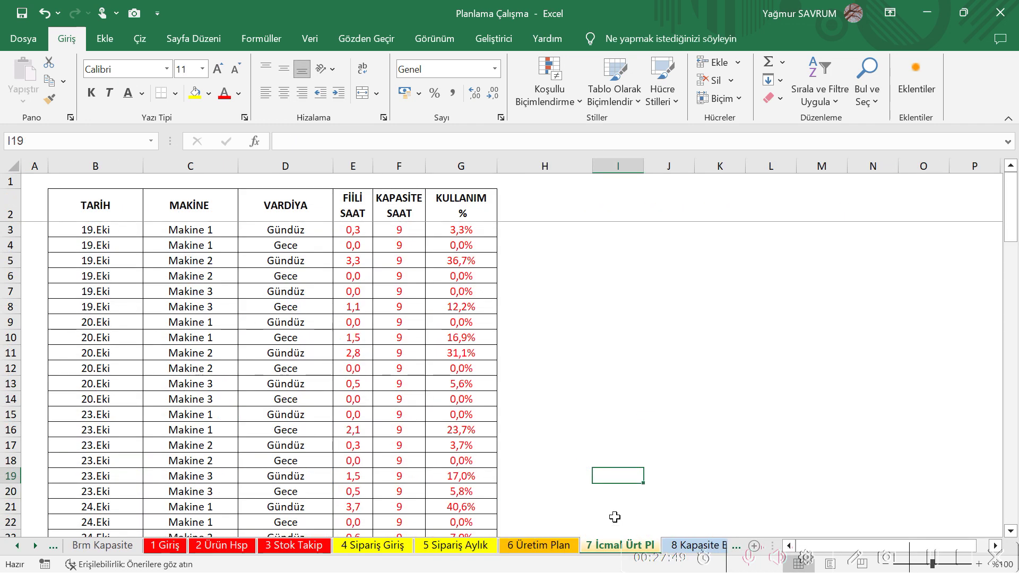
pyautogui.hotkey('ctrl', 'pagedown')
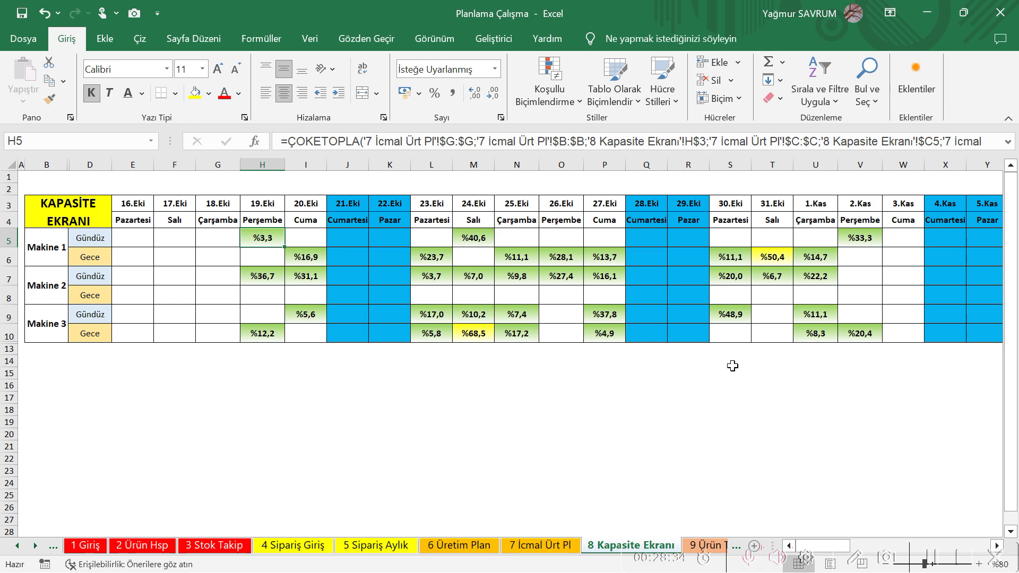
# Step: Open the 9 Ürün Takip sheet and view its product status tables and monthly production chart
pyautogui.click(36, 546)
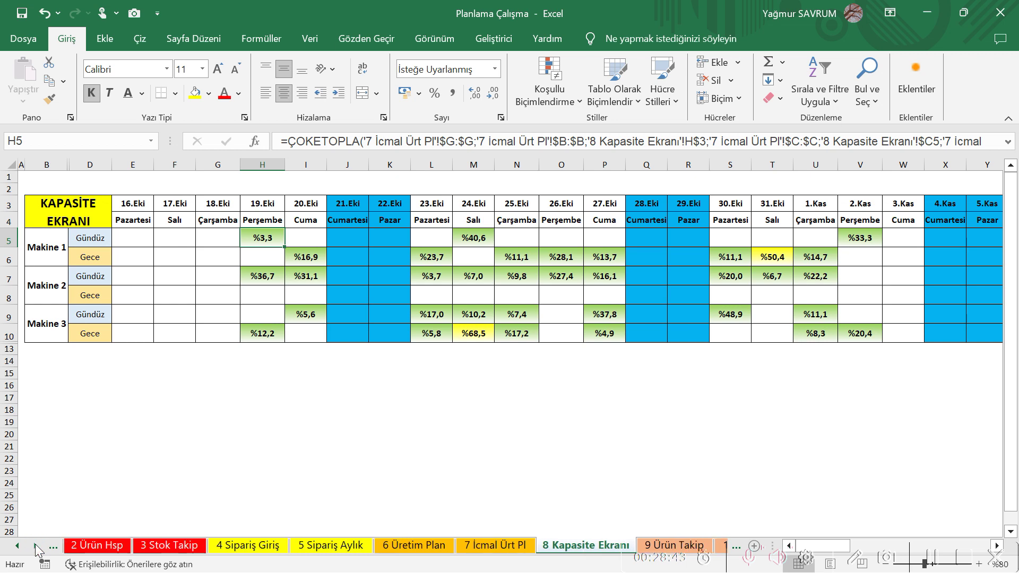
pyautogui.click(36, 545)
pyautogui.click(36, 546)
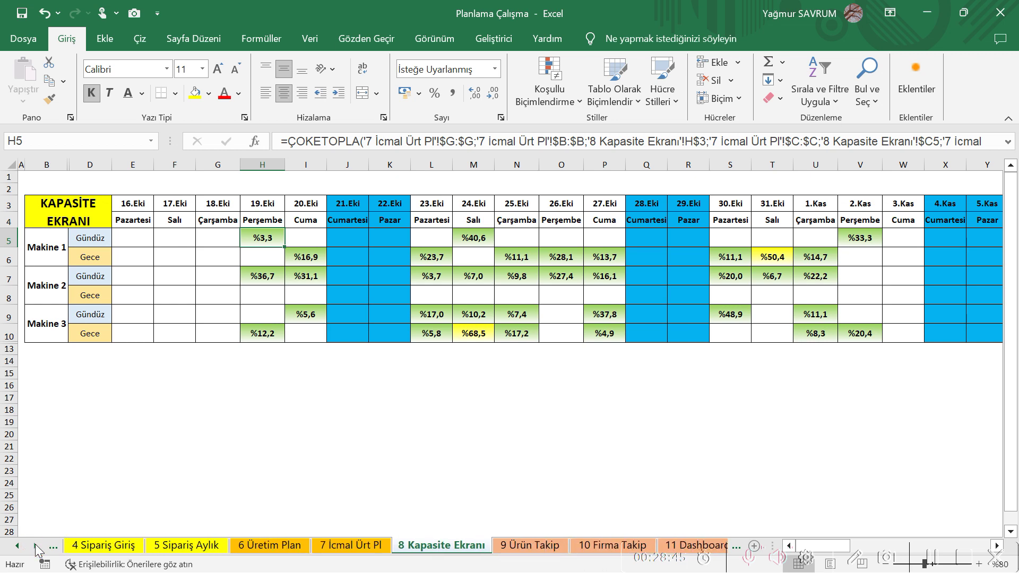
pyautogui.hotkey('ctrl', 'pagedown')
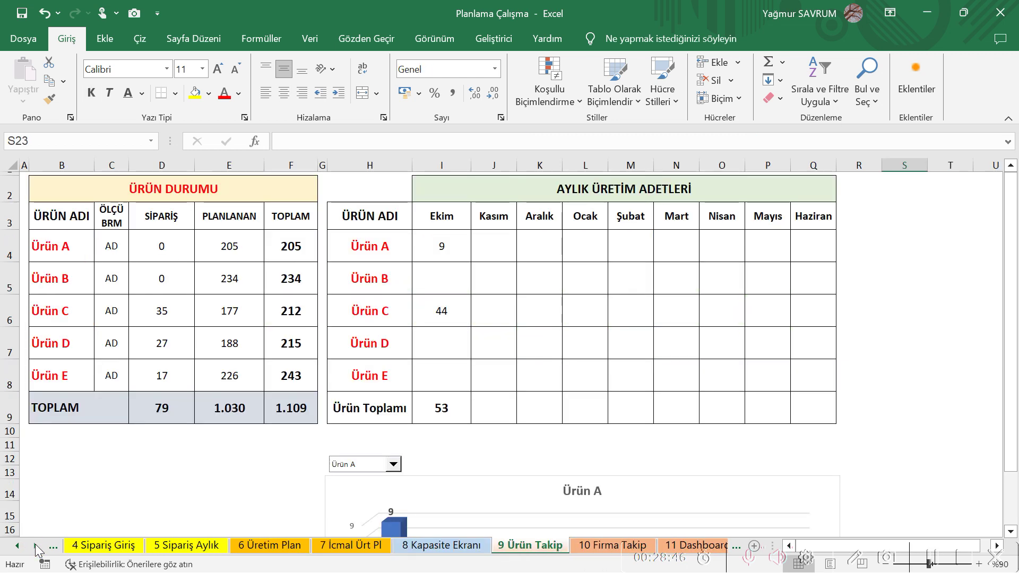
pyautogui.scroll(-2, 565, 360)
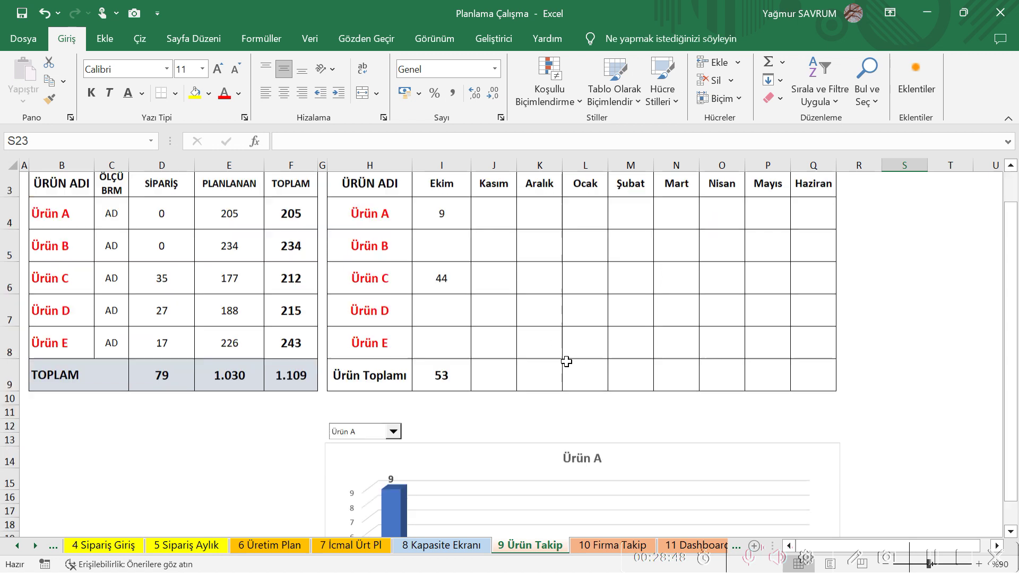
pyautogui.scroll(-2, 511, 418)
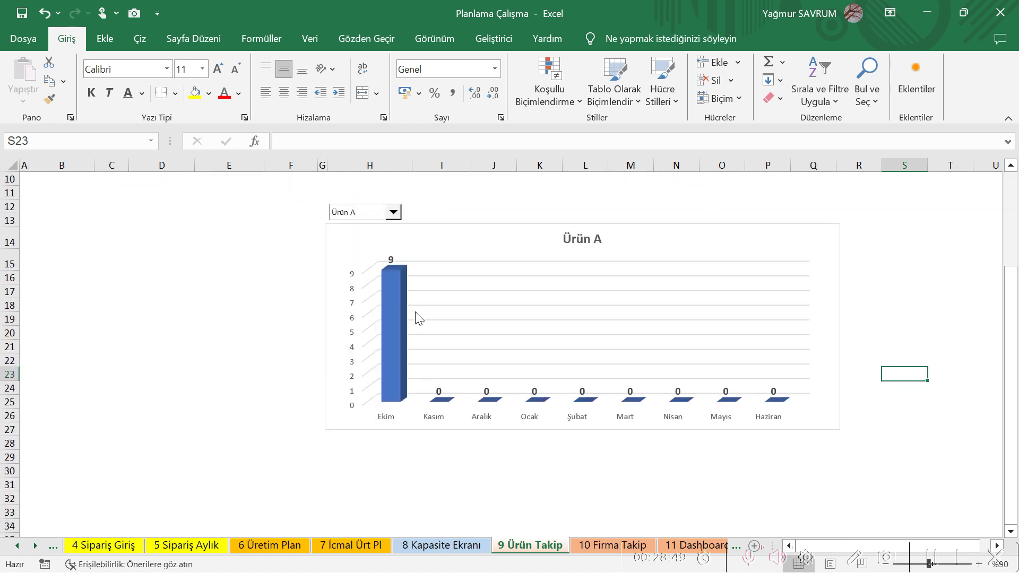
# Step: Switch the monthly production chart on 9 Ürün Takip to Ürün C and finally to Ürün Toplamı
pyautogui.click(393, 212)
pyautogui.click(344, 246)
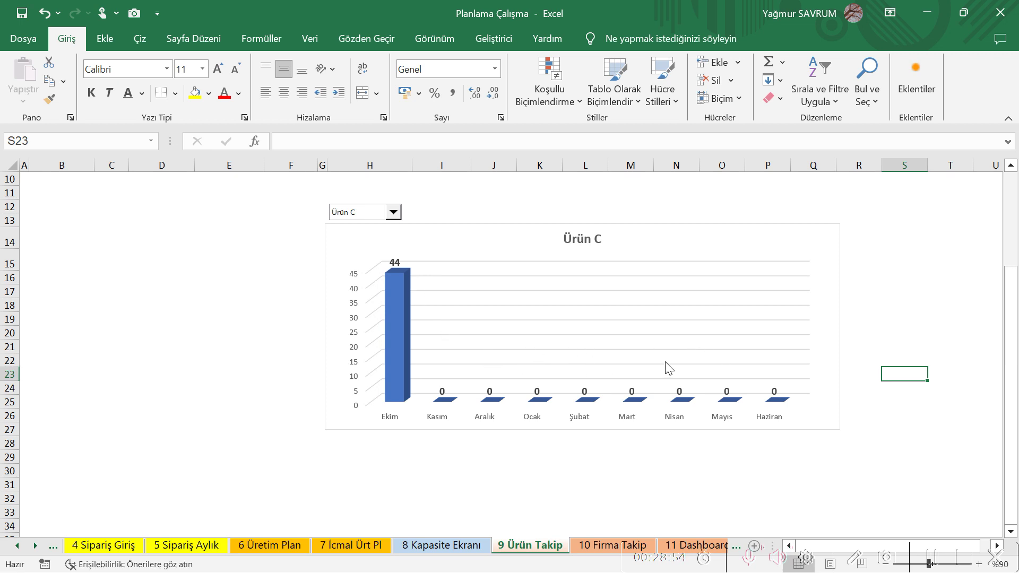
pyautogui.scroll(1, 587, 285)
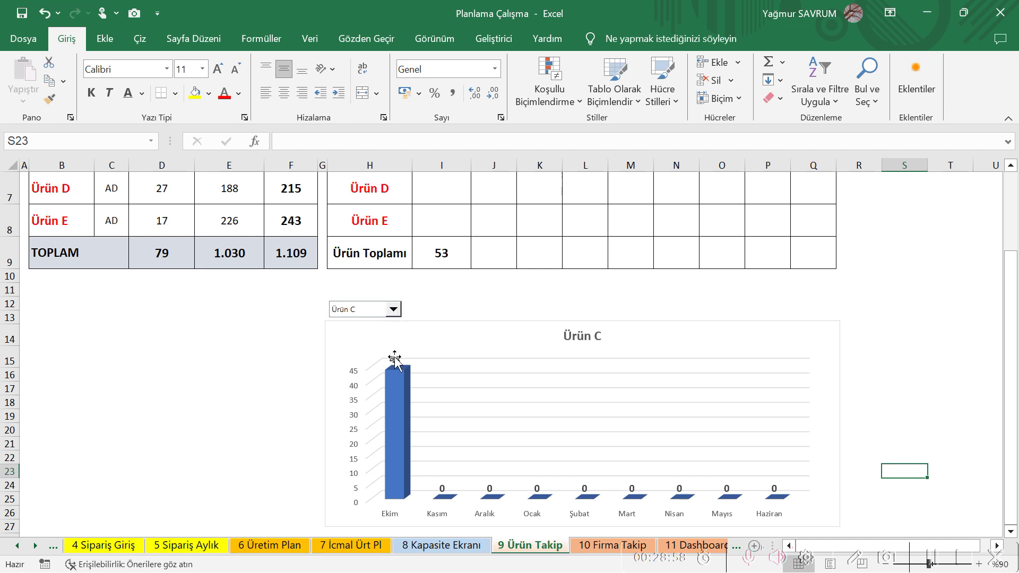
pyautogui.click(393, 309)
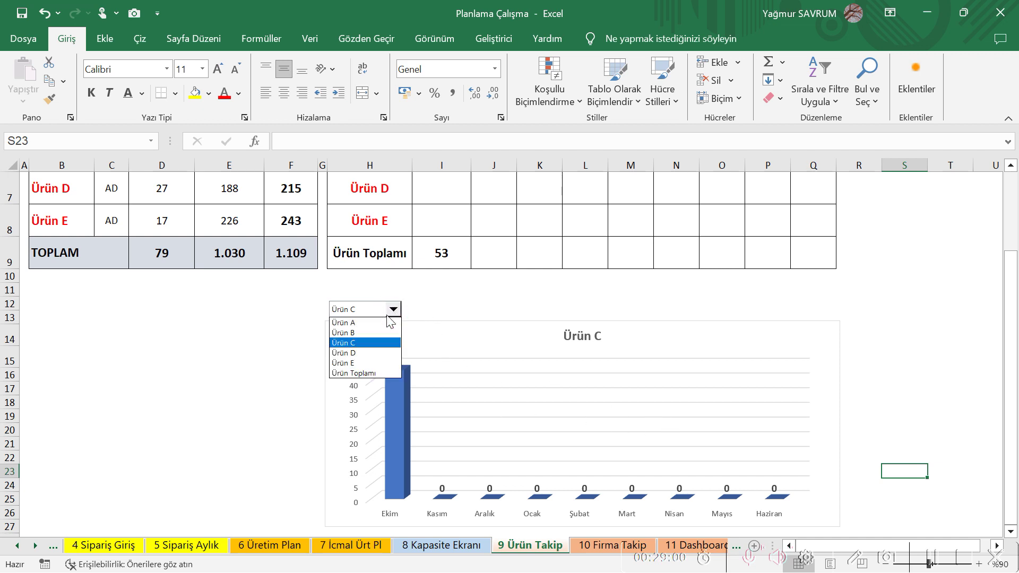
pyautogui.click(351, 373)
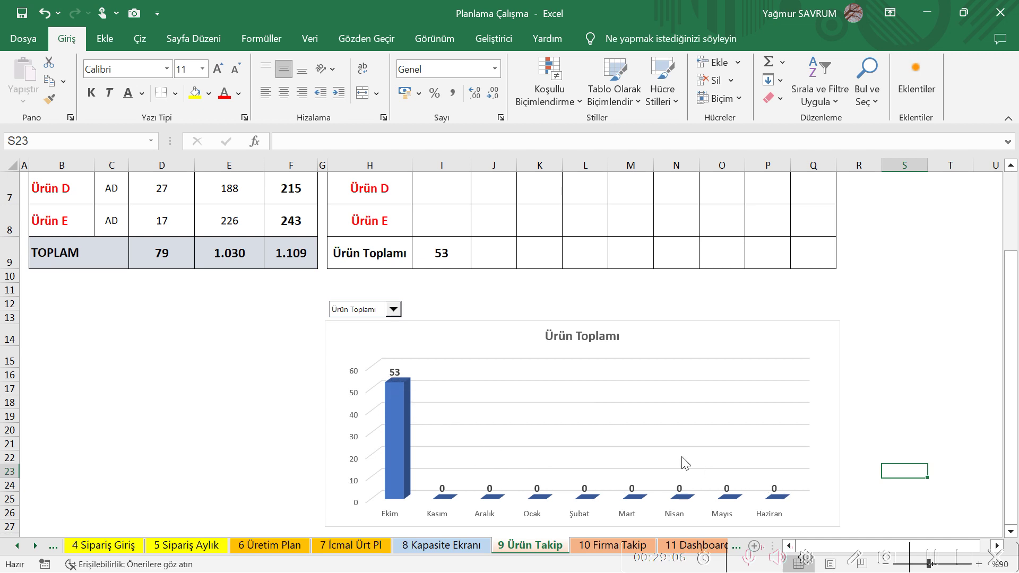
pyautogui.click(394, 309)
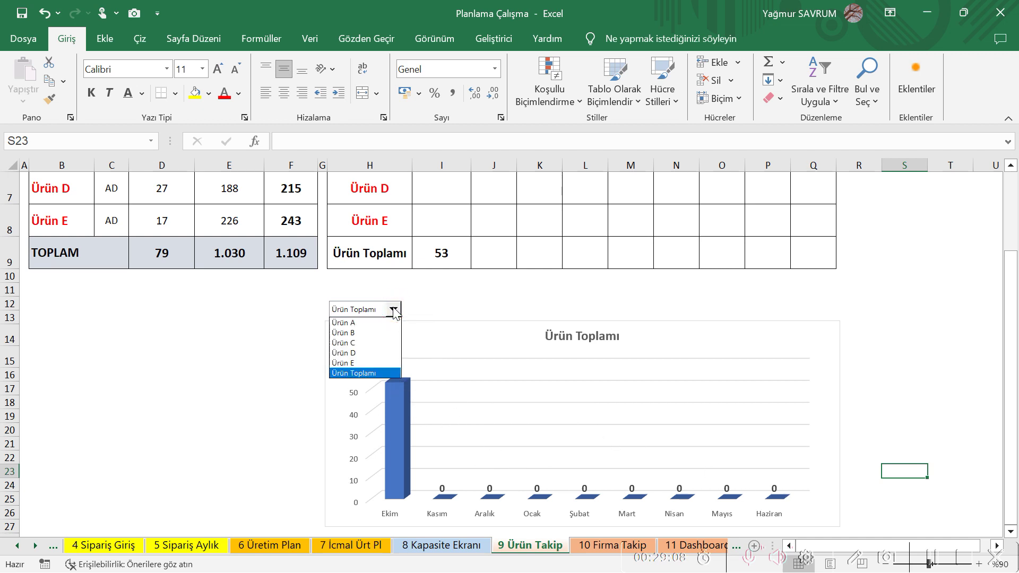
pyautogui.click(900, 322)
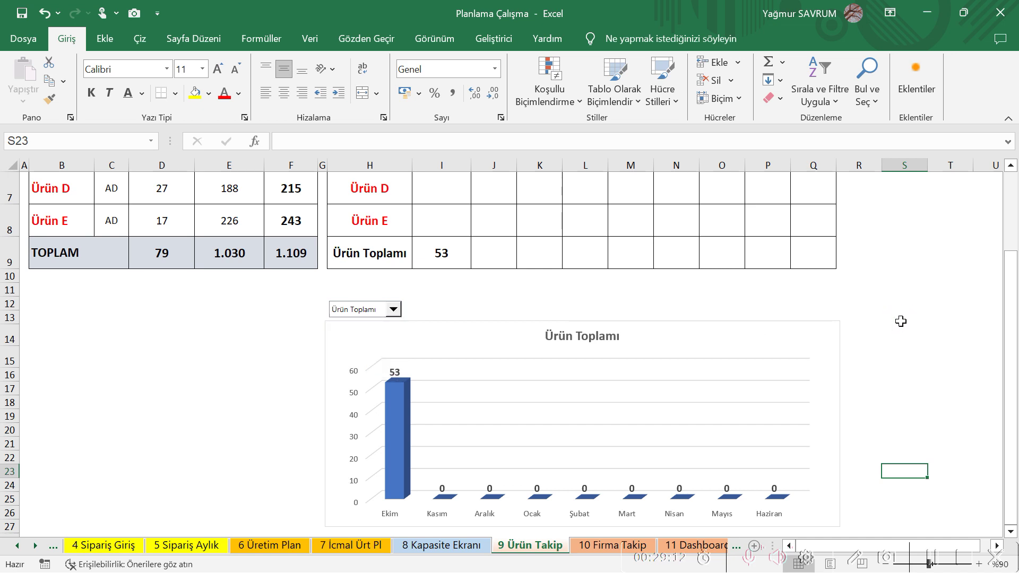
# Step: Open the 10 Firma Takip sheet to view its U Firması chart and move on to 11 Dashboard
pyautogui.hotkey('ctrl', 'pagedown')
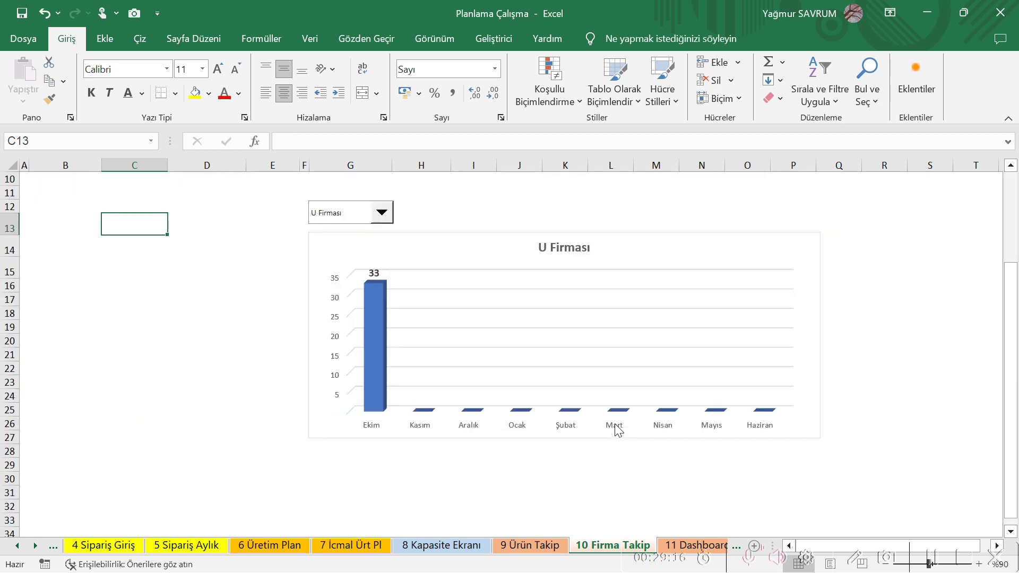
pyautogui.scroll(-3, 605, 408)
pyautogui.hotkey('ctrl', 'pagedown')
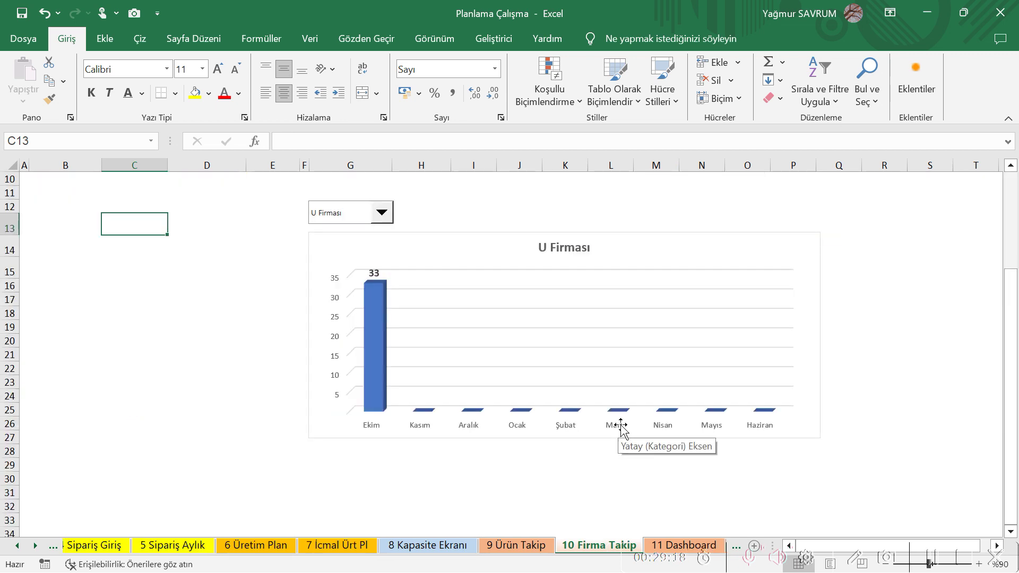